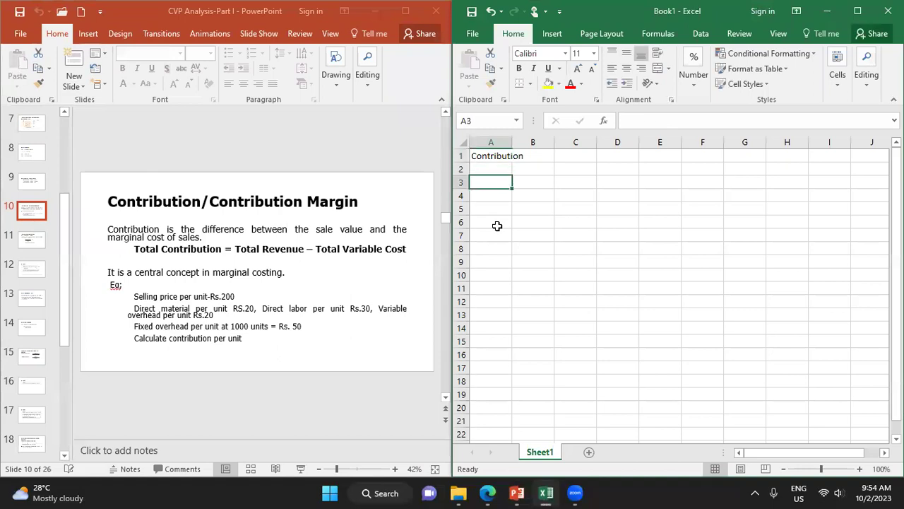
# Enter the label "Selling Price" in A3 and its per-unit value 200 in B3.
pyautogui.write('Selli')
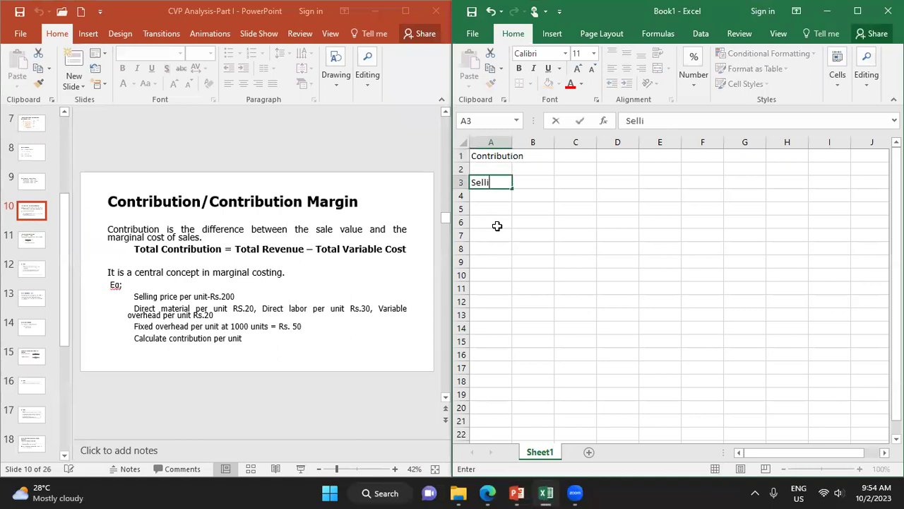
pyautogui.write('ng Price')
pyautogui.press('Tab')
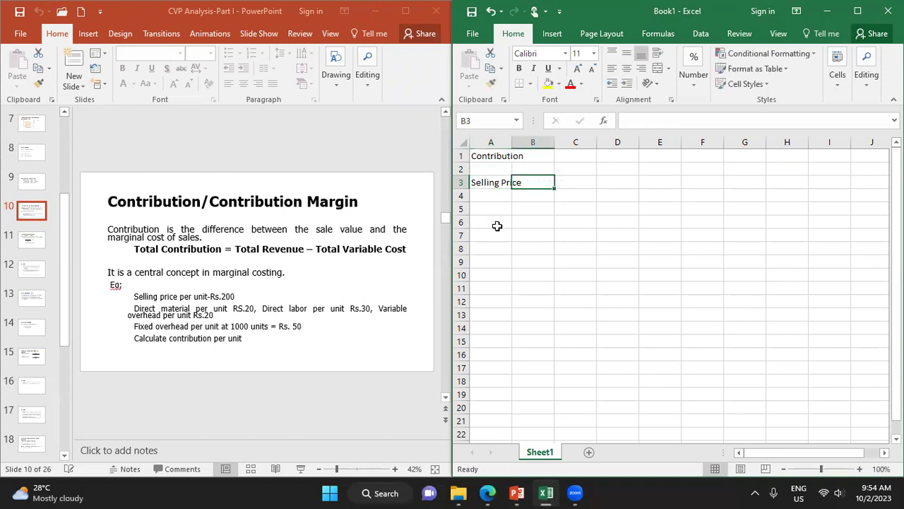
pyautogui.write('200')
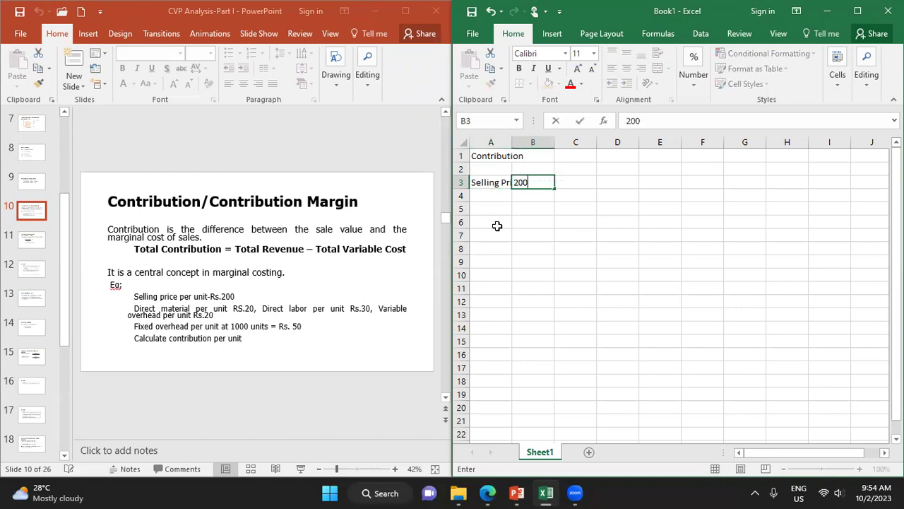
pyautogui.press('Return')
# Enter the heading "Variable" in cell A5 for the variable cost section.
pyautogui.press('Left')
pyautogui.press('Down')
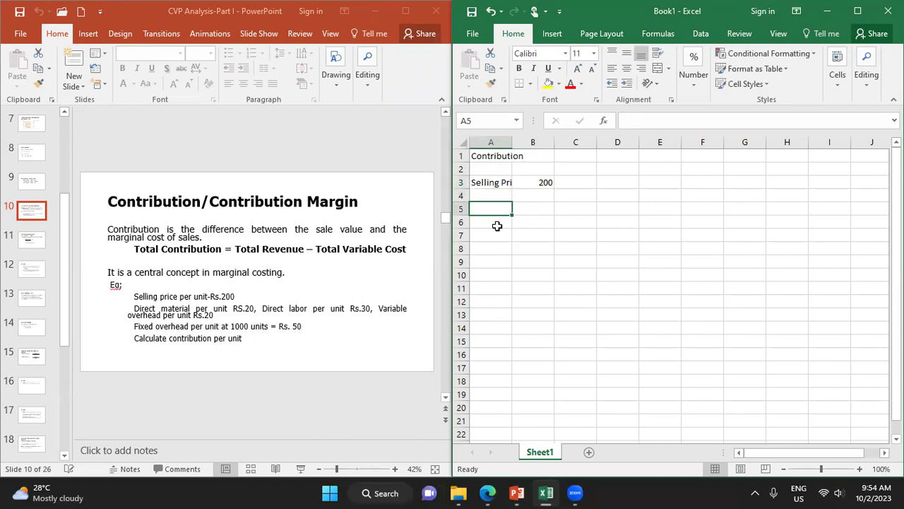
pyautogui.write('Vsri')
pyautogui.press('BackSpace')
pyautogui.press('BackSpace')
pyautogui.press('BackSpace')
pyautogui.press('BackSpace')
pyautogui.write('Va')
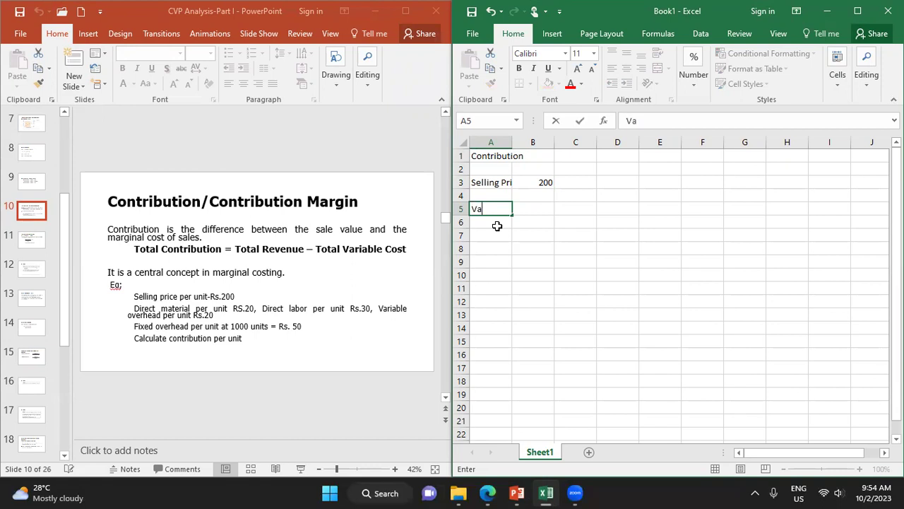
pyautogui.write('riable')
pyautogui.press('Return')
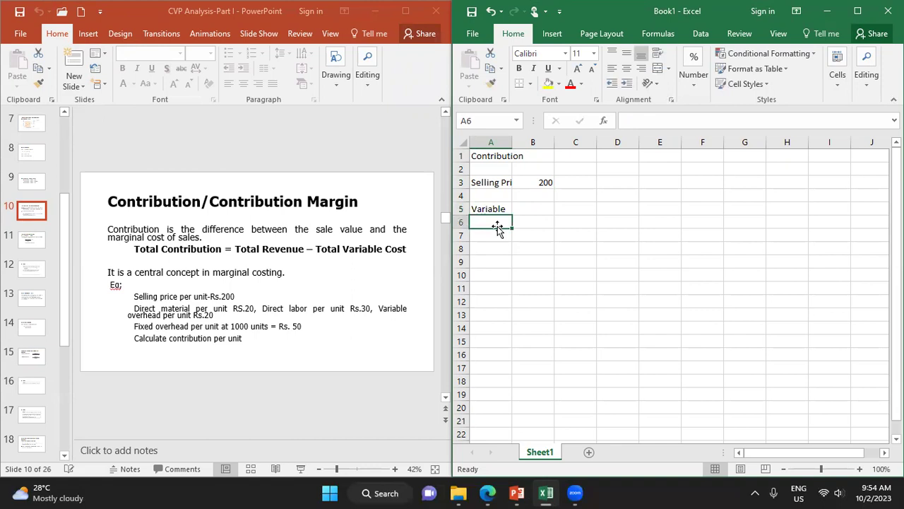
# List direct material as "DM" with 20 in row 6 and direct labor as "DL" with 30 in row 7.
pyautogui.write('DM')
pyautogui.press('Tab')
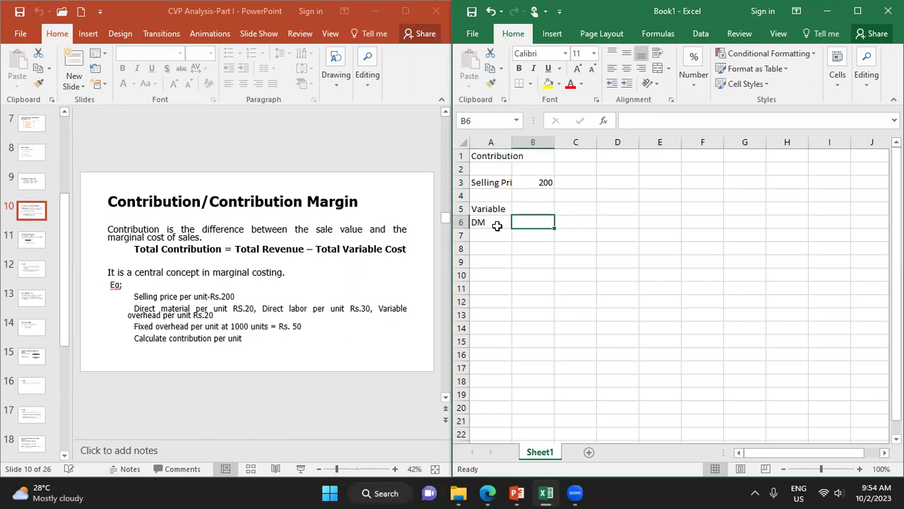
pyautogui.write('20')
pyautogui.press('Return')
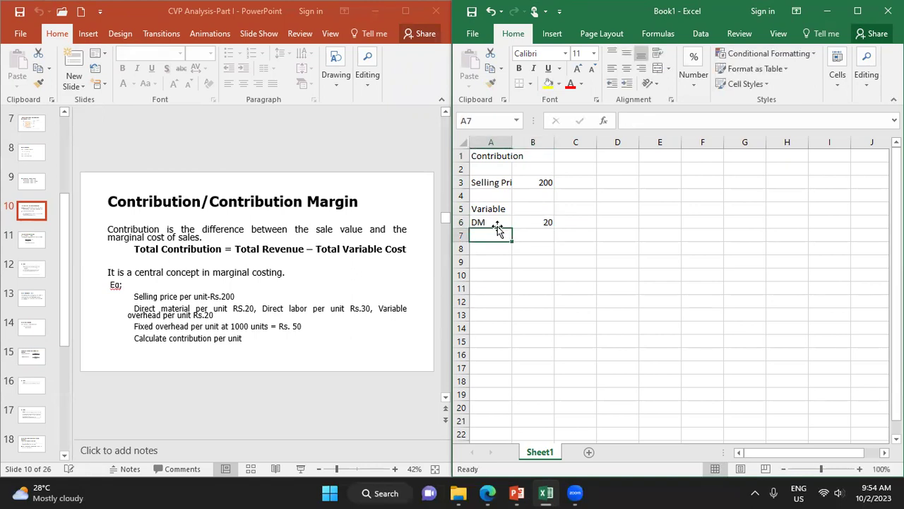
pyautogui.write('DM')
pyautogui.write('L')
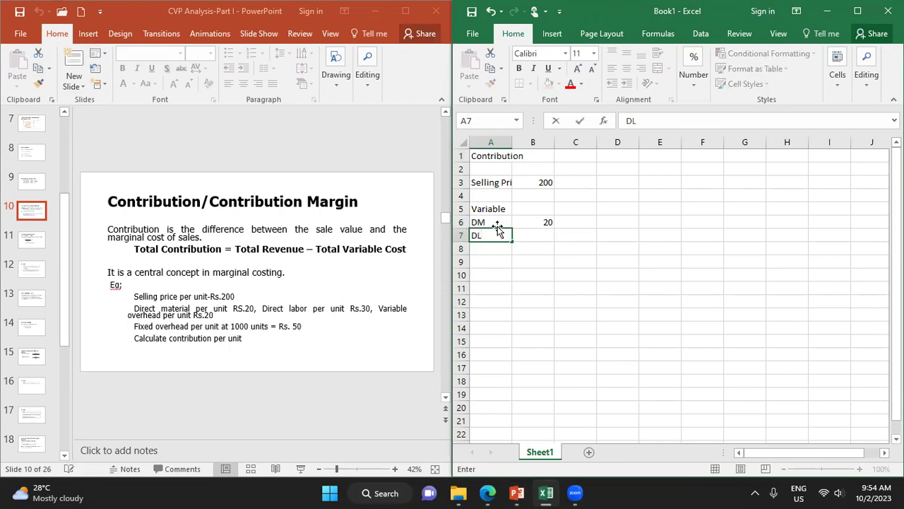
pyautogui.press('Tab')
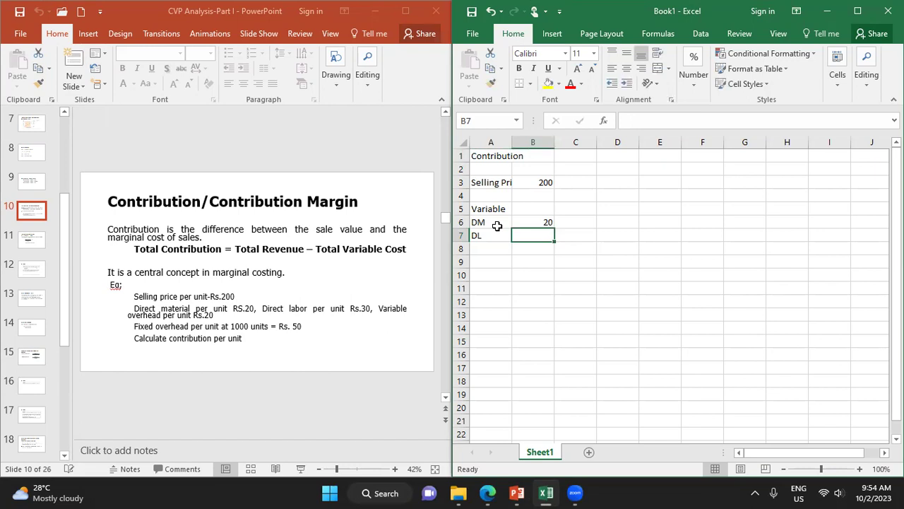
pyautogui.write('30')
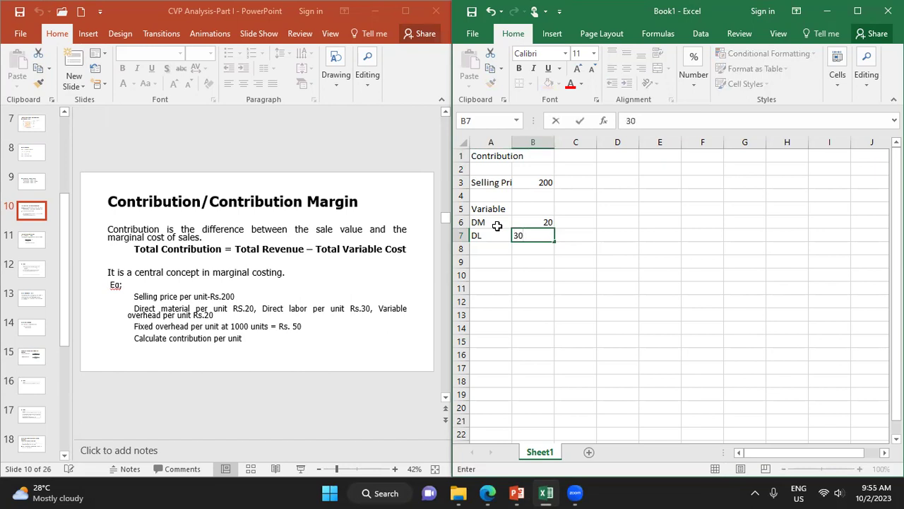
pyautogui.press('Return')
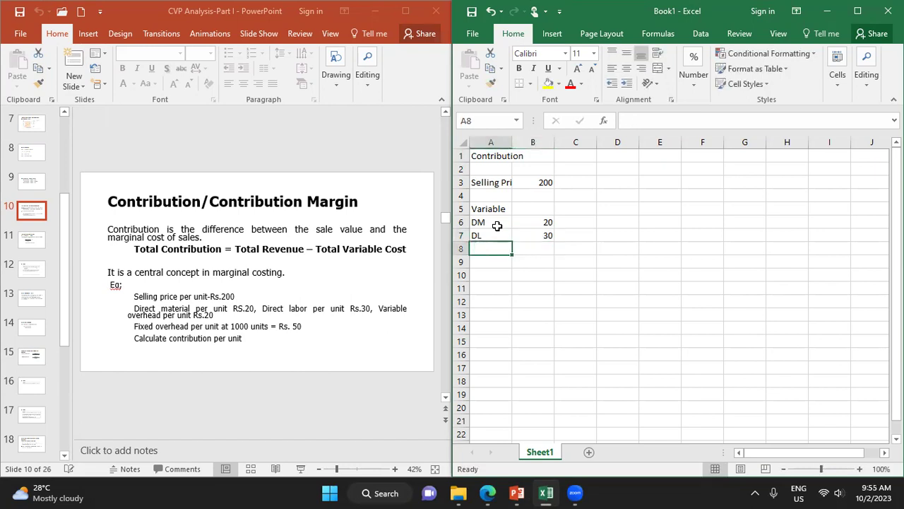
# Add the variable overhead in row 8, labelled "VO" in A8 with 20 in B8.
pyautogui.write('Variable')
pyautogui.write('O')
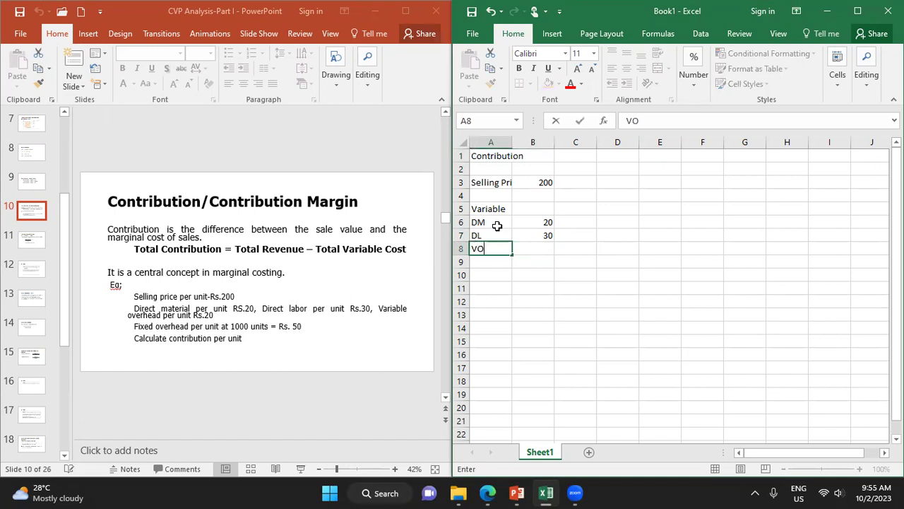
pyautogui.press('Tab')
pyautogui.write('20')
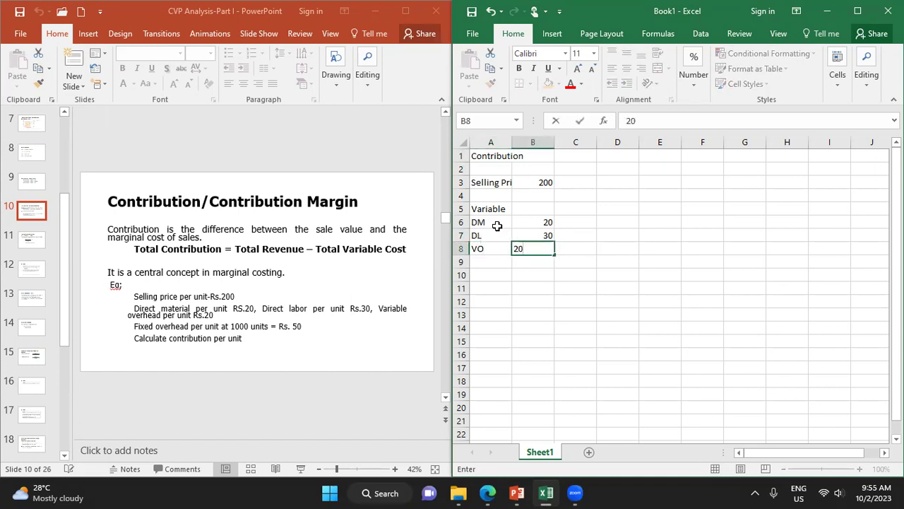
pyautogui.press('Return')
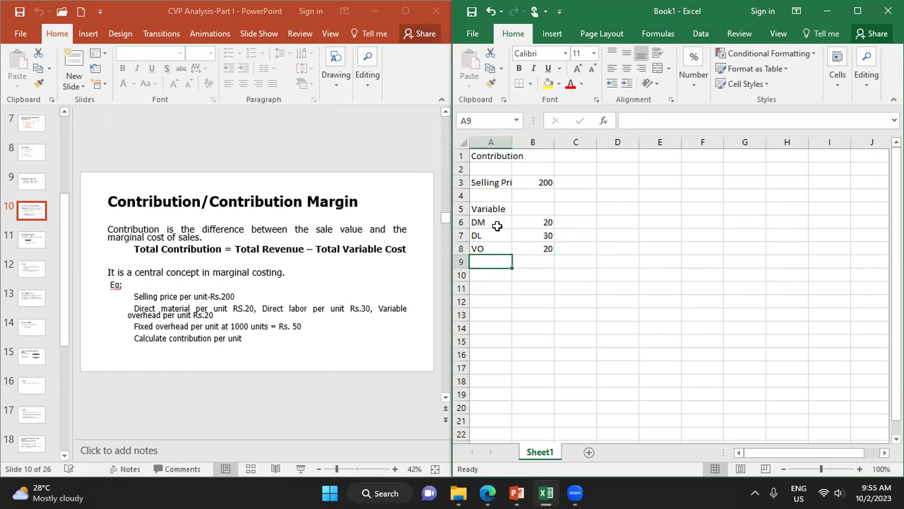
# Enter the fixed cost in row 10, labelled "FC Per Unit" in A10 with 50 in B10.
pyautogui.press('Return')
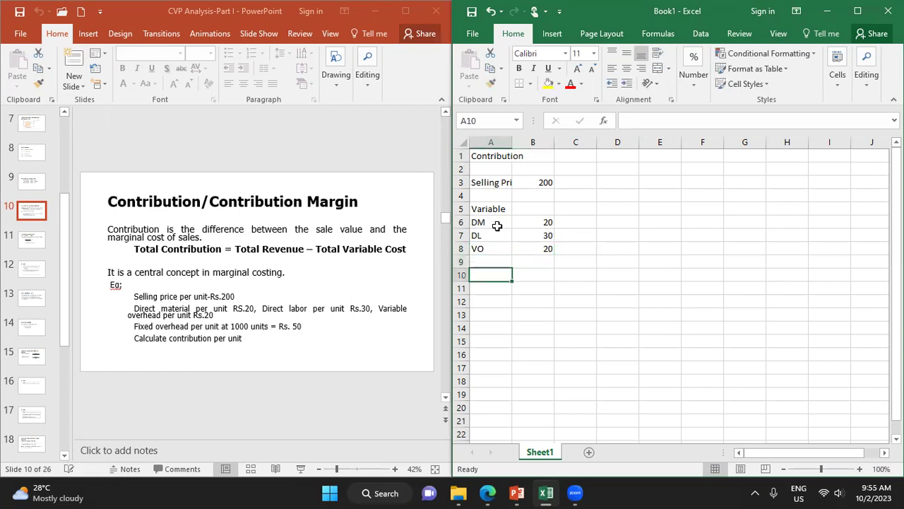
pyautogui.write('FC')
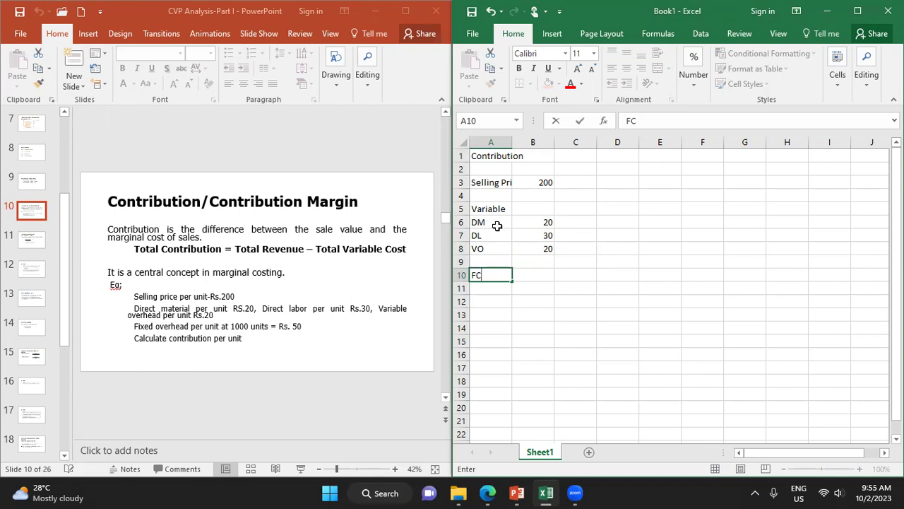
pyautogui.write('Per Unit')
pyautogui.press('Tab')
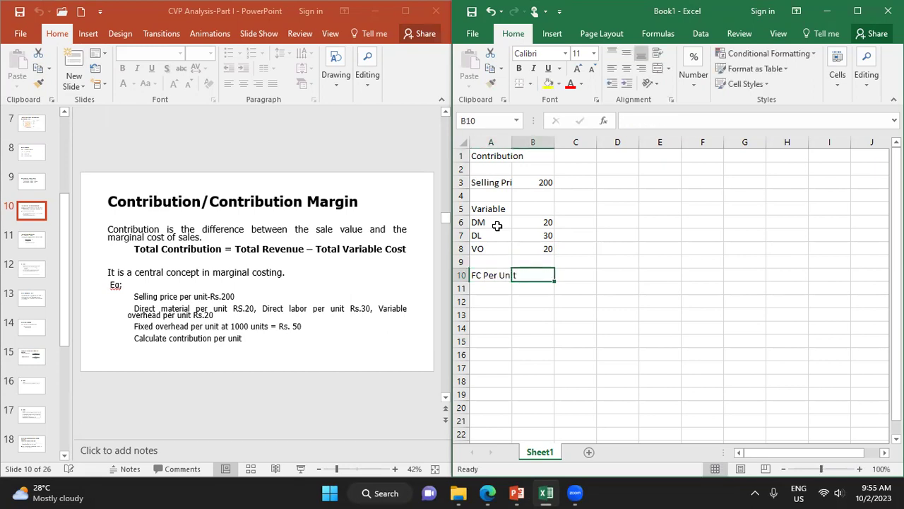
pyautogui.write('50')
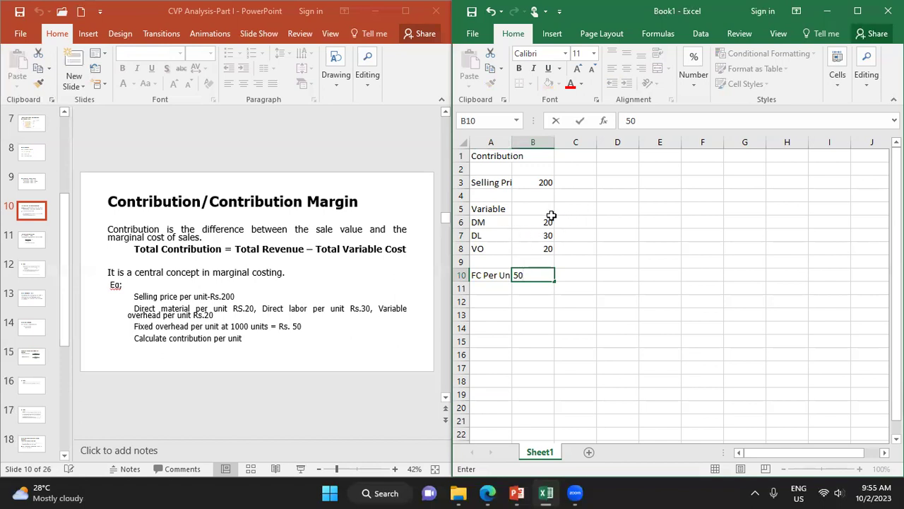
pyautogui.click(572, 225)
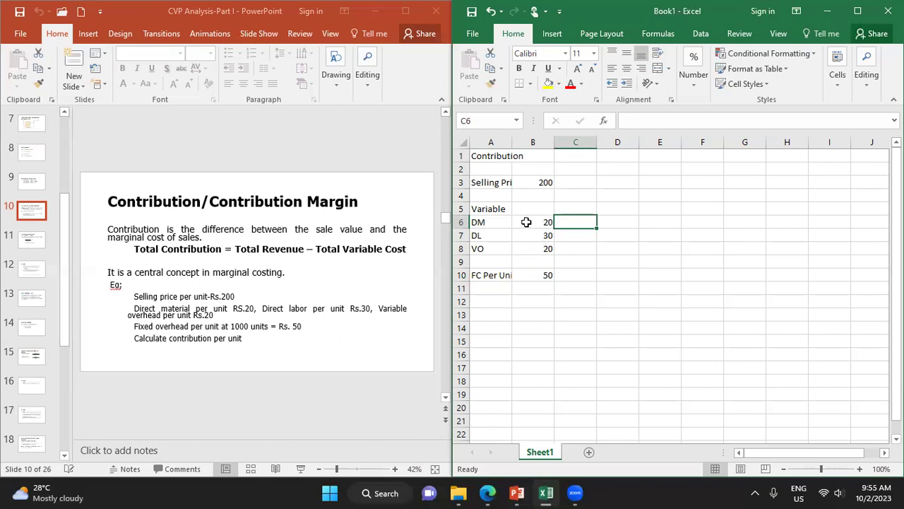
# Total the three variable costs in cell C8 with the formula =SUM(B6:B8).
pyautogui.click(567, 248)
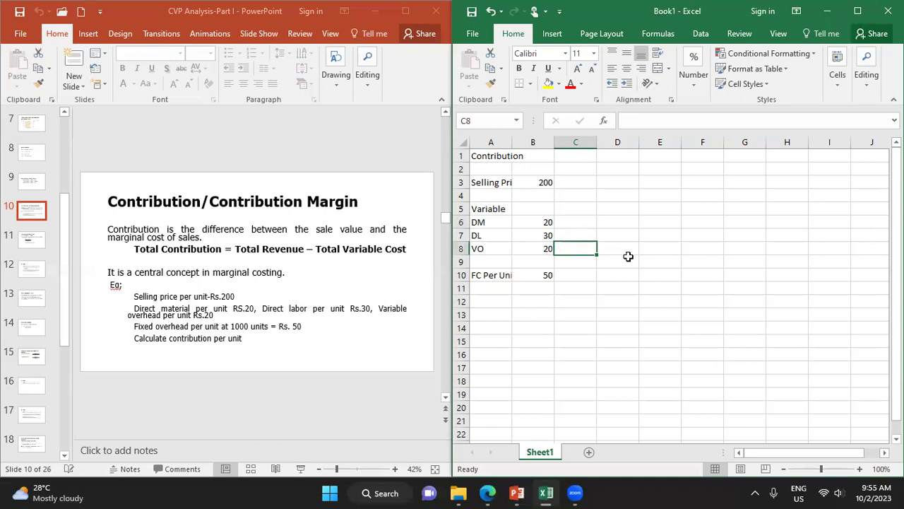
pyautogui.write('=')
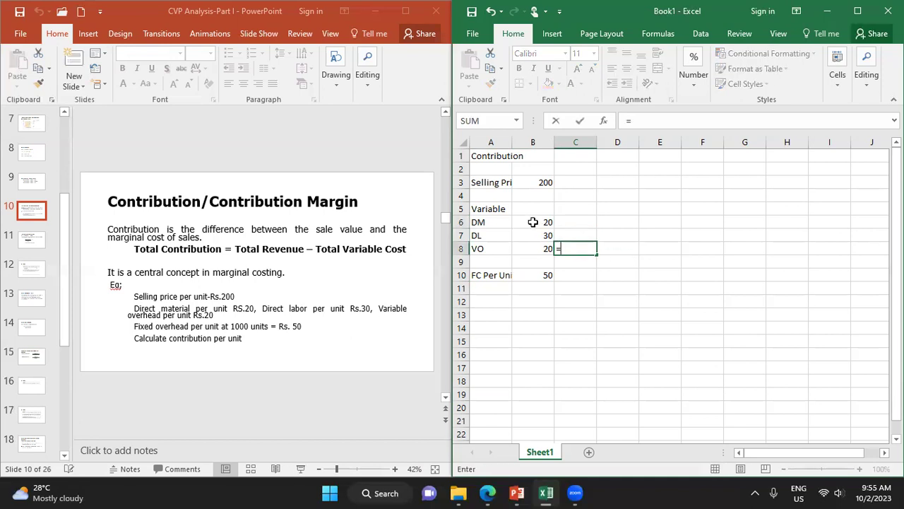
pyautogui.write('S')
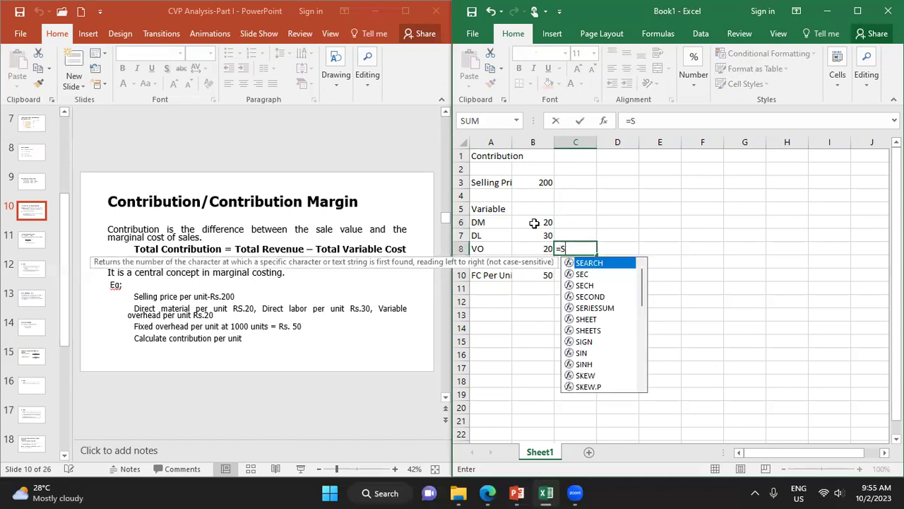
pyautogui.write('um(')
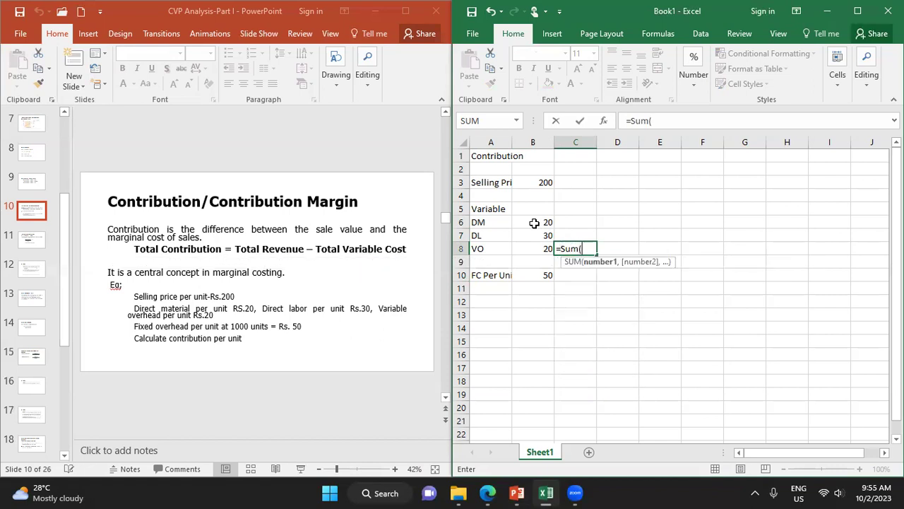
pyautogui.moveTo(537, 223); pyautogui.dragTo(537, 243)
pyautogui.write(')')
pyautogui.press('Return')
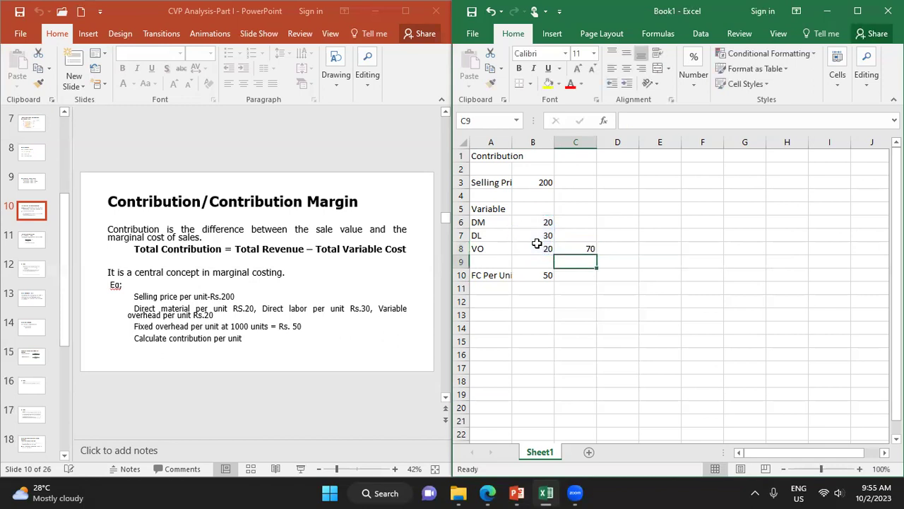
pyautogui.click(585, 250)
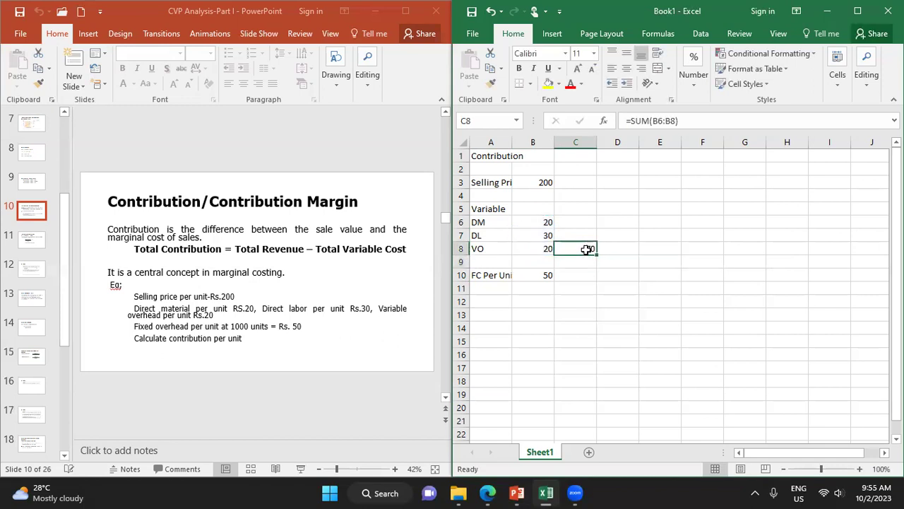
# Write the contribution formula text "Selling price-VC" in cell C1 beside the Contribution heading.
pyautogui.click(580, 152)
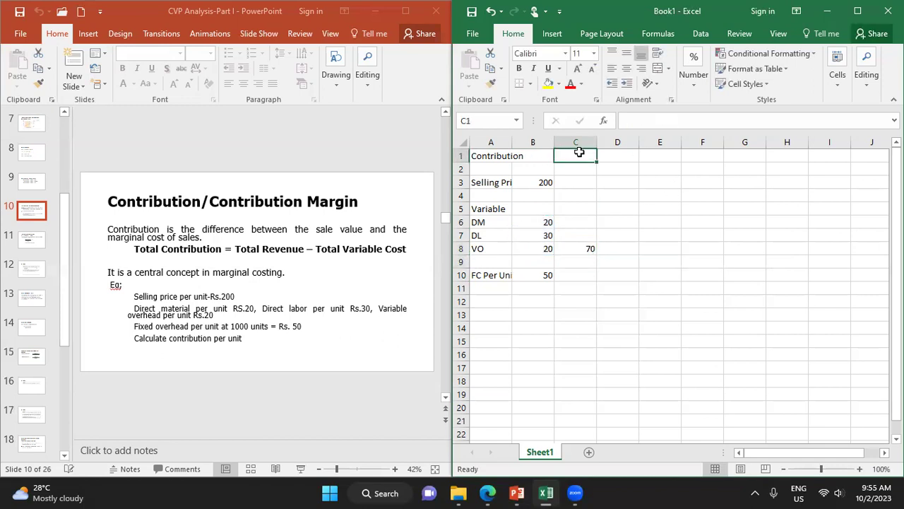
pyautogui.write('Sell9ini')
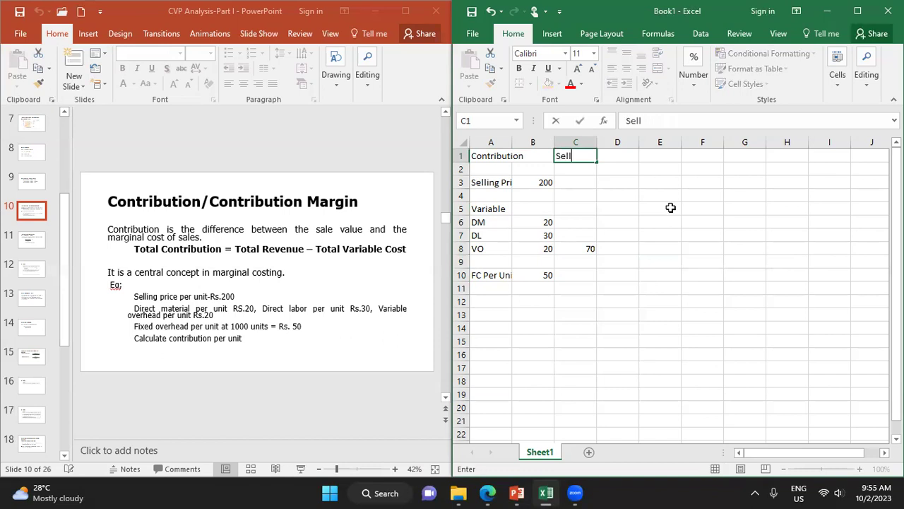
pyautogui.press('BackSpace')
pyautogui.press('BackSpace')
pyautogui.press('BackSpace')
pyautogui.press('BackSpace')
pyautogui.write('ing price-')
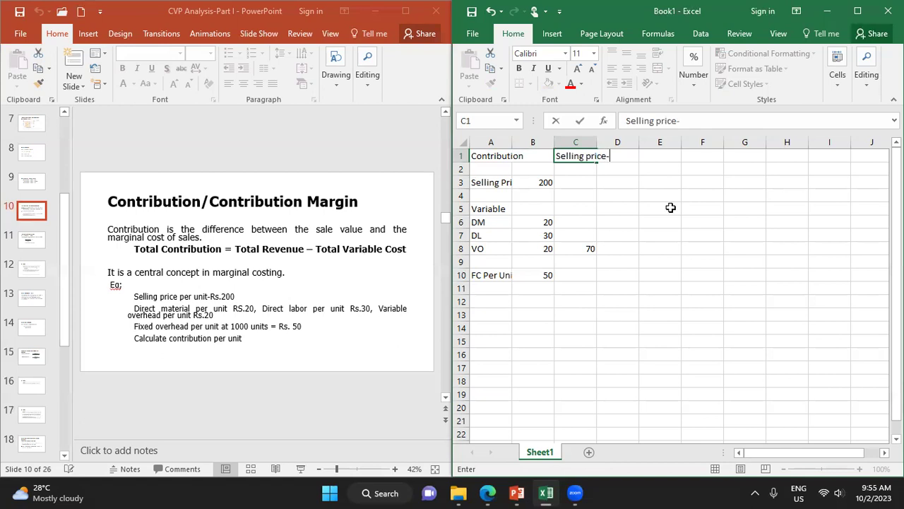
pyautogui.write('VC')
pyautogui.press('Tab')
# Calculate the contribution per unit in cell E1 with the formula =200-70.
pyautogui.press('Tab')
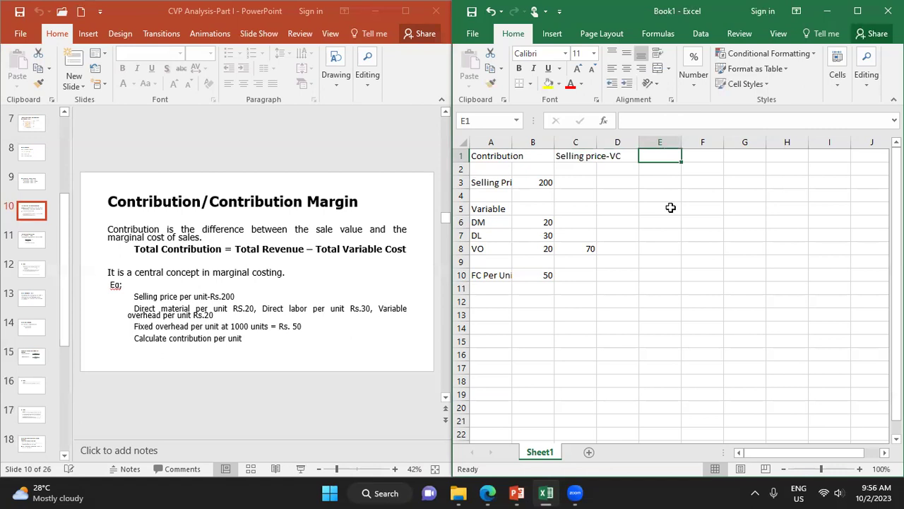
pyautogui.write('200')
pyautogui.press('BackSpace')
pyautogui.press('BackSpace')
pyautogui.press('BackSpace')
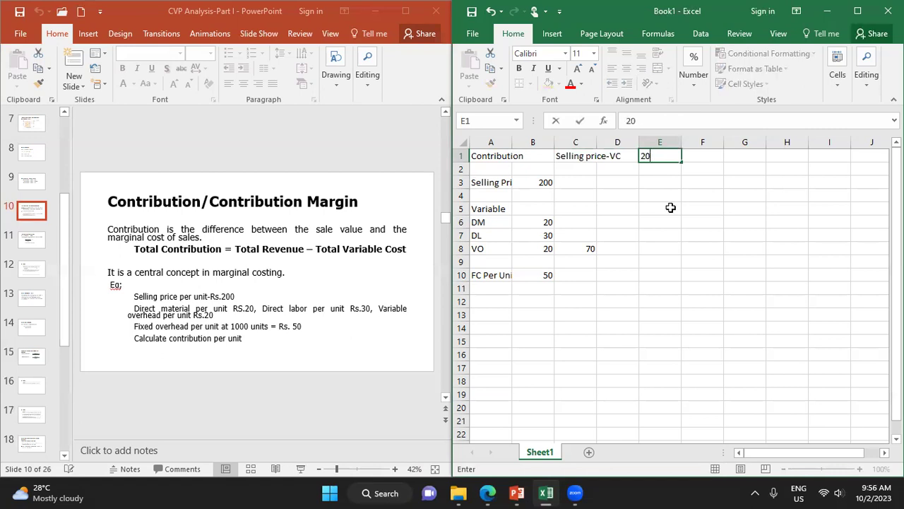
pyautogui.write('=200')
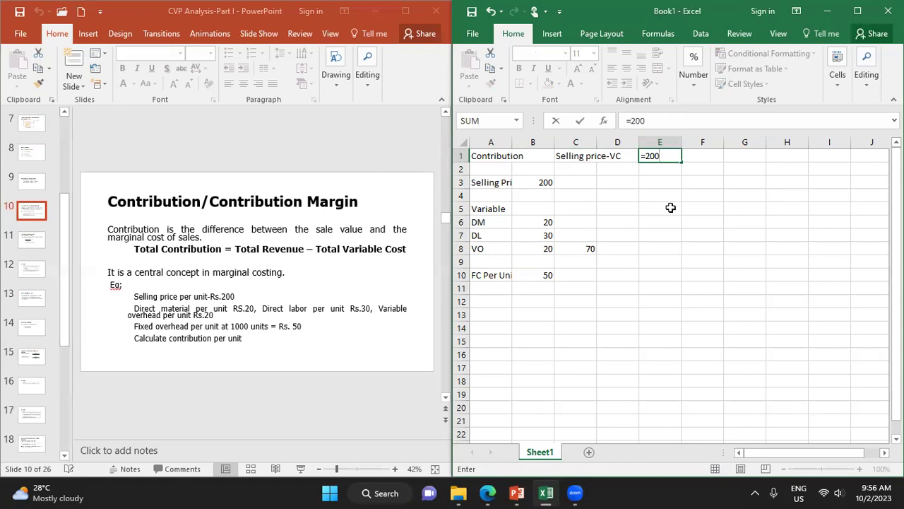
pyautogui.write('-70')
pyautogui.press('Return')
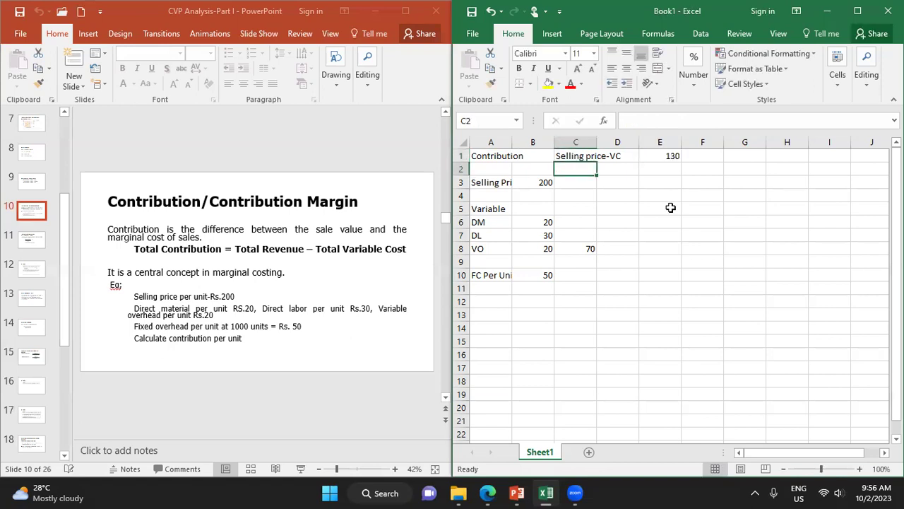
pyautogui.click(656, 157)
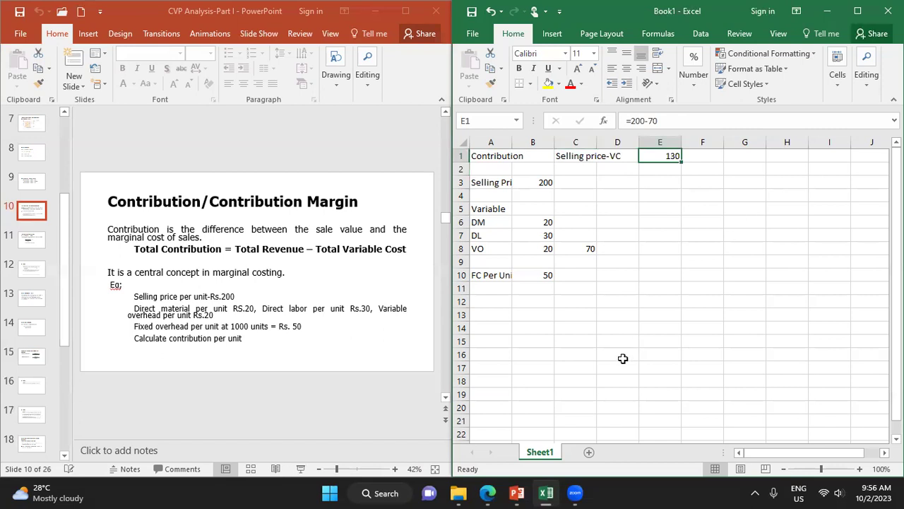
# Switch to Microsoft Edge to view the handwritten contribution example in Management Accounting - I.pdf.
pyautogui.moveTo(534, 490); pyautogui.dragTo(494, 494)
pyautogui.click(489, 493)
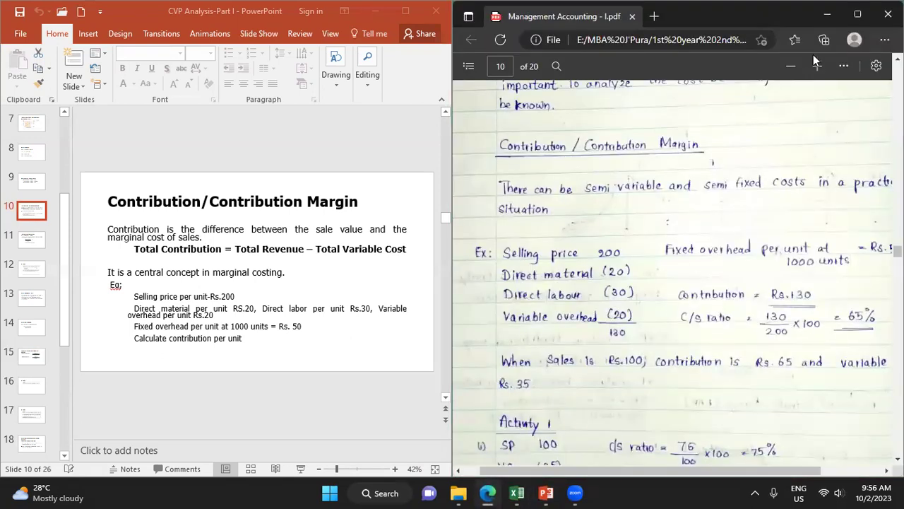
# Return to Excel, label cell F3 "Contribution Ratio" and widen column F to fit the text.
pyautogui.click(827, 15)
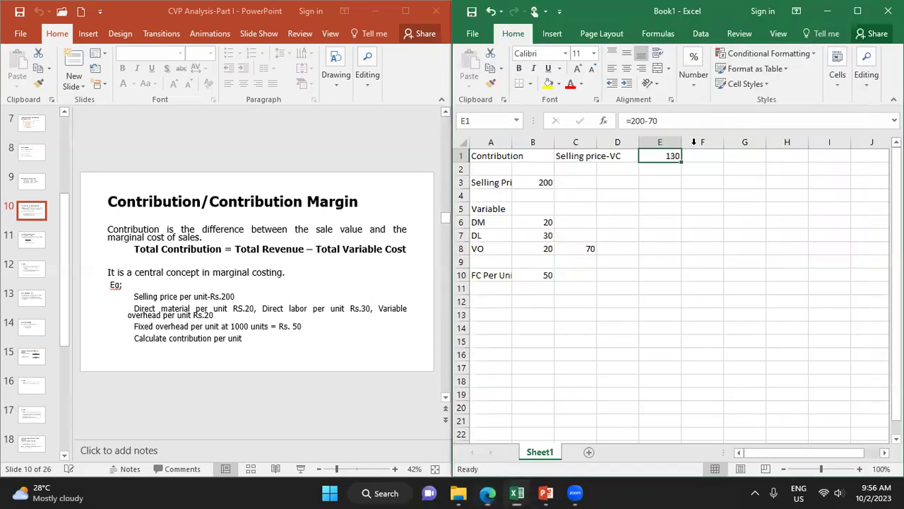
pyautogui.click(700, 184)
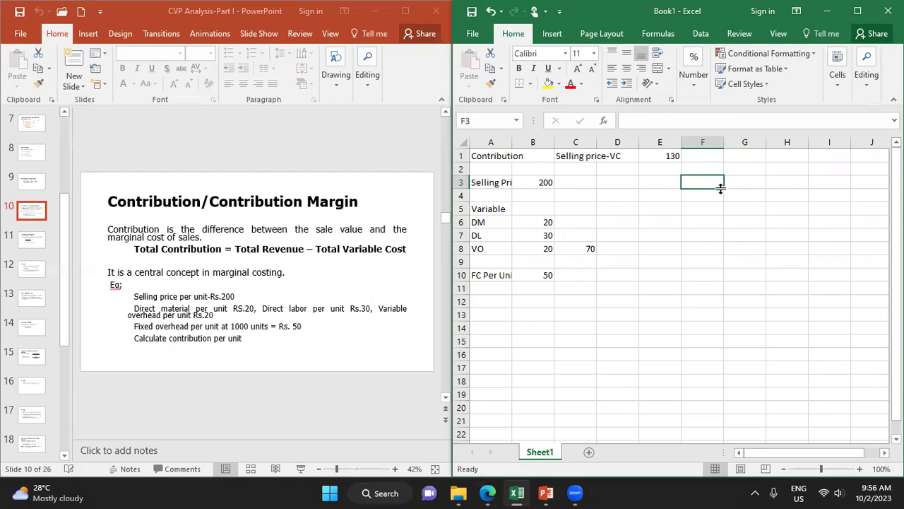
pyautogui.write('Con')
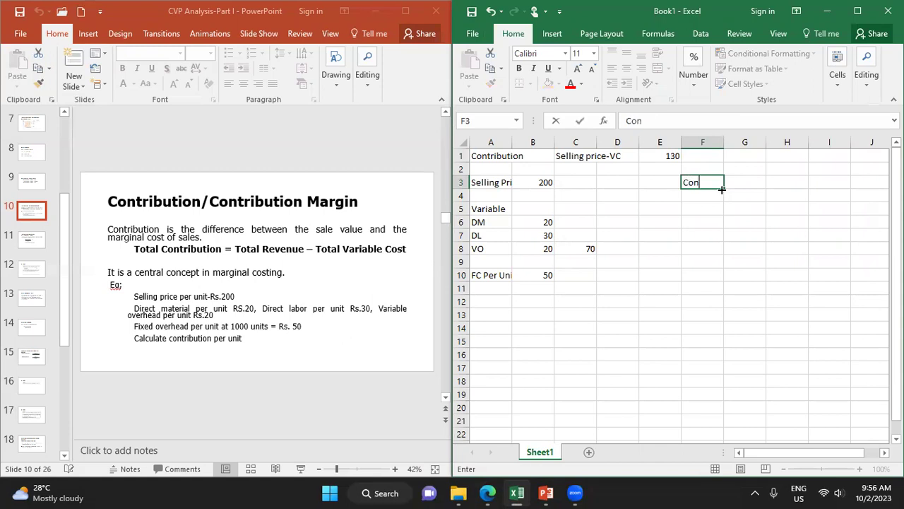
pyautogui.write('tribution Ratio')
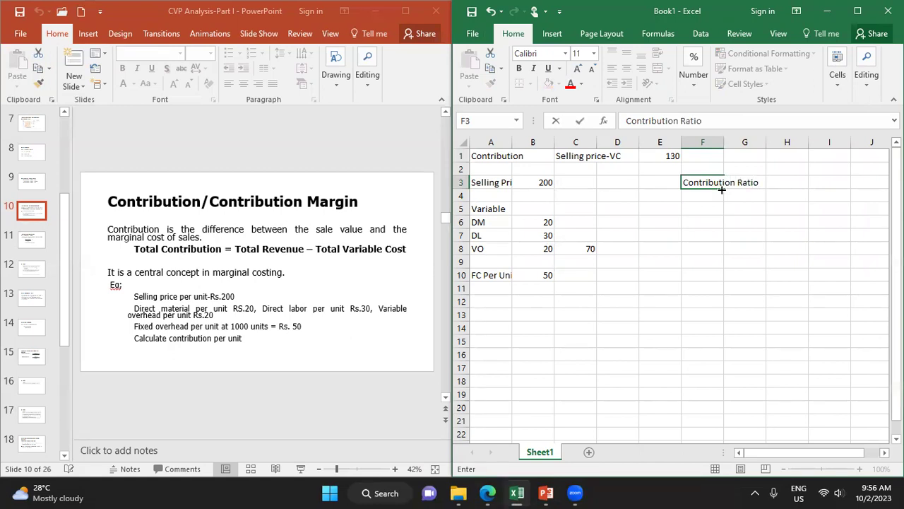
pyautogui.press('Tab')
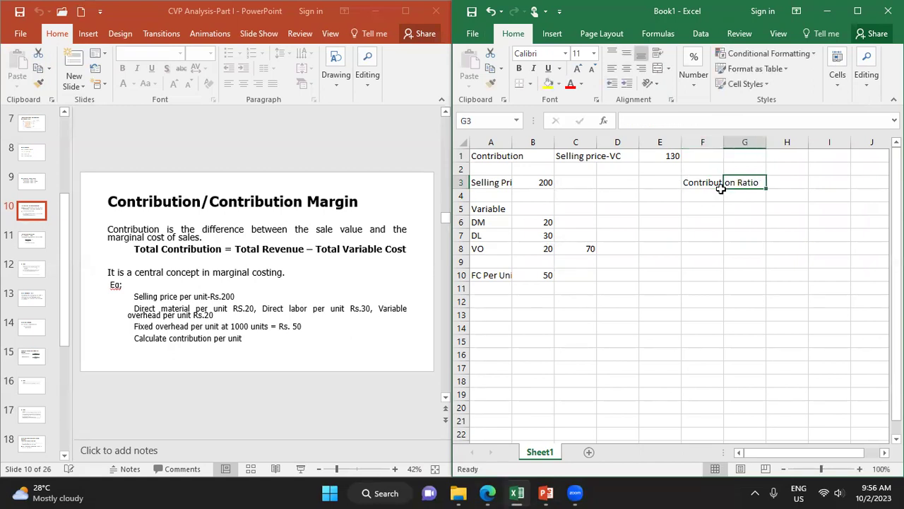
pyautogui.doubleClick(722, 143)
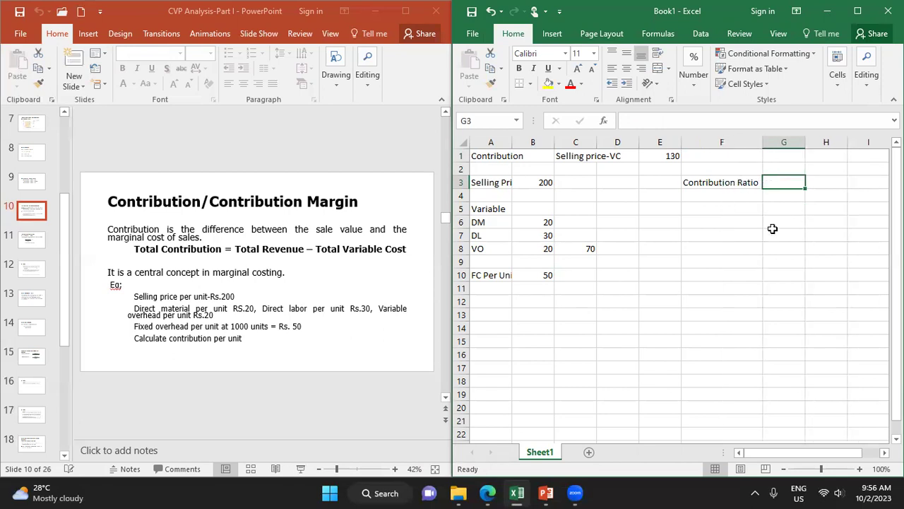
# Calculate the contribution ratio in cell G3 with the formula =130/200 and format it as a percentage.
pyautogui.write('=')
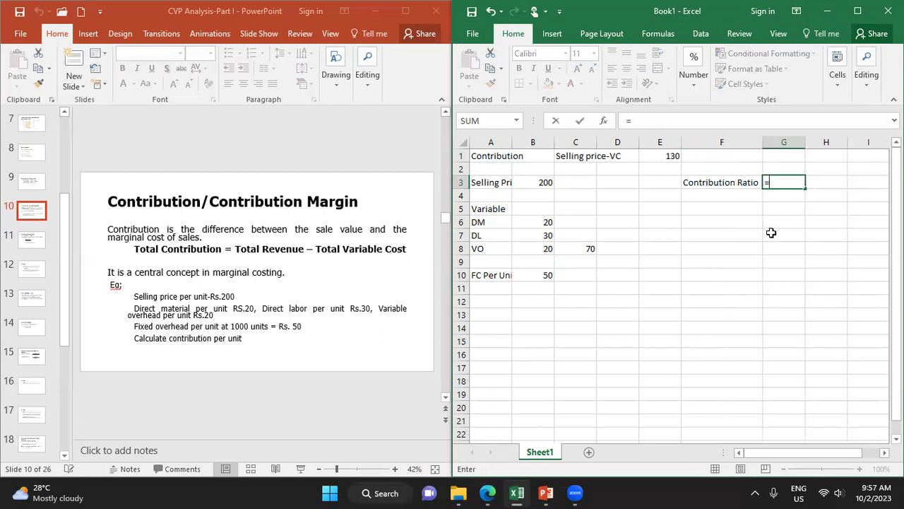
pyautogui.write('130/200')
pyautogui.press('Return')
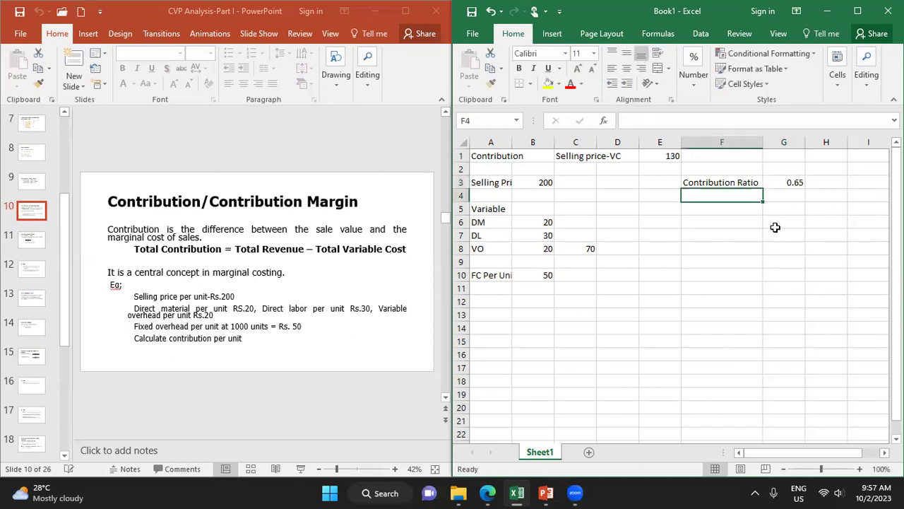
pyautogui.click(798, 182)
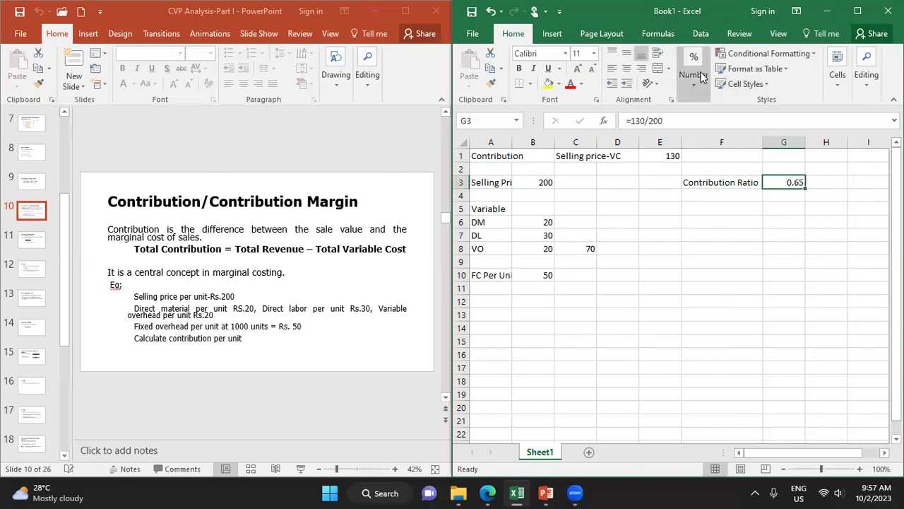
pyautogui.click(702, 97)
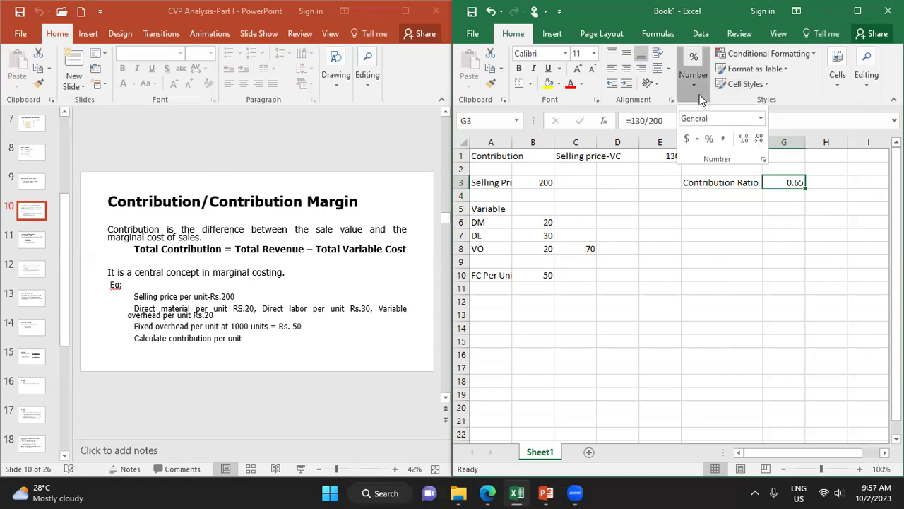
pyautogui.click(708, 140)
# Check the handwritten C/S ratio working in Management Accounting - I.pdf in Microsoft Edge, then return to Excel.
pyautogui.click(487, 493)
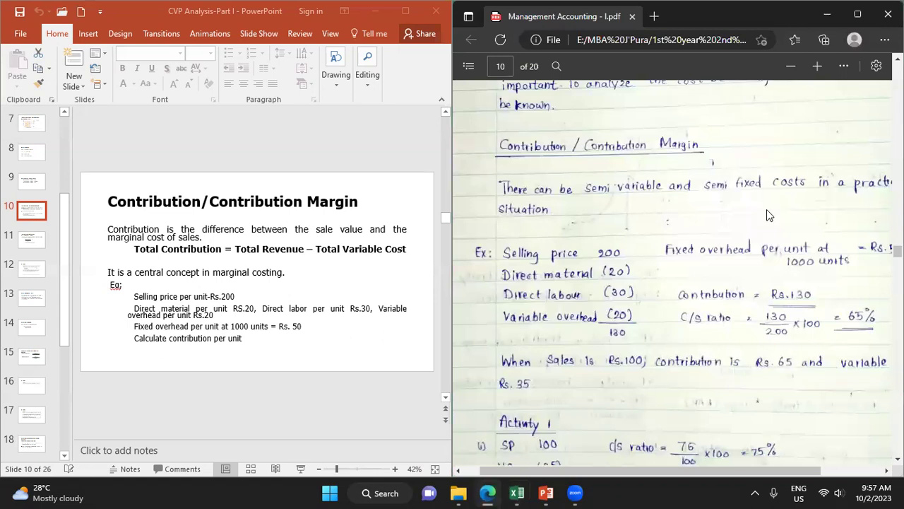
pyautogui.click(826, 17)
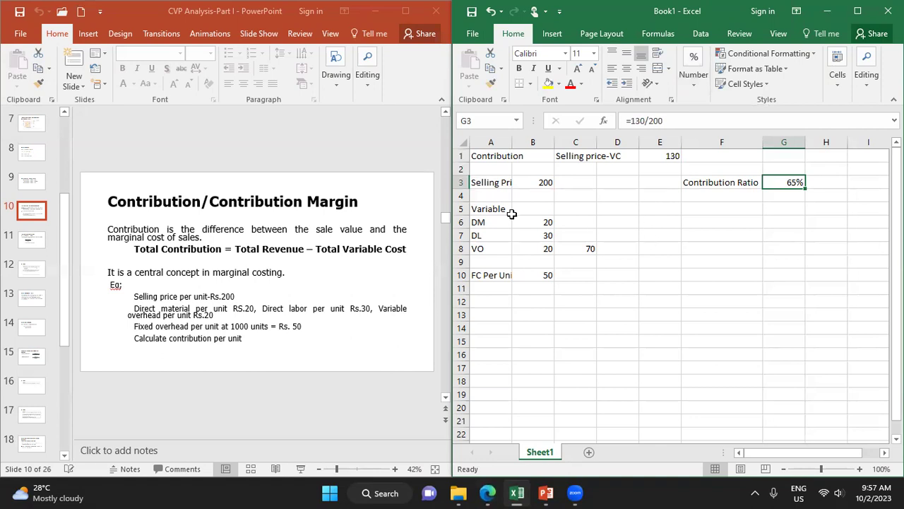
# Switch to PowerPoint to view the contribution margin ratio slide 11 and the Activity 6.1 slide 12.
pyautogui.click(35, 239)
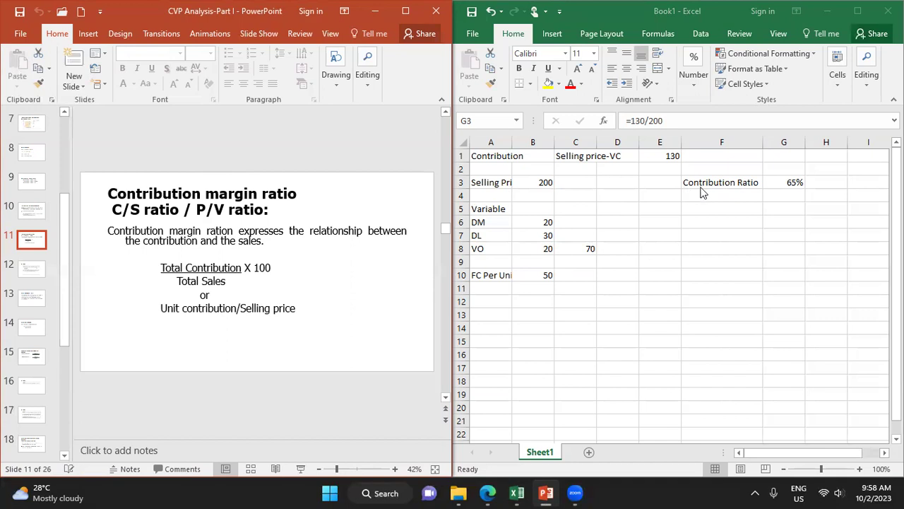
pyautogui.click(772, 188)
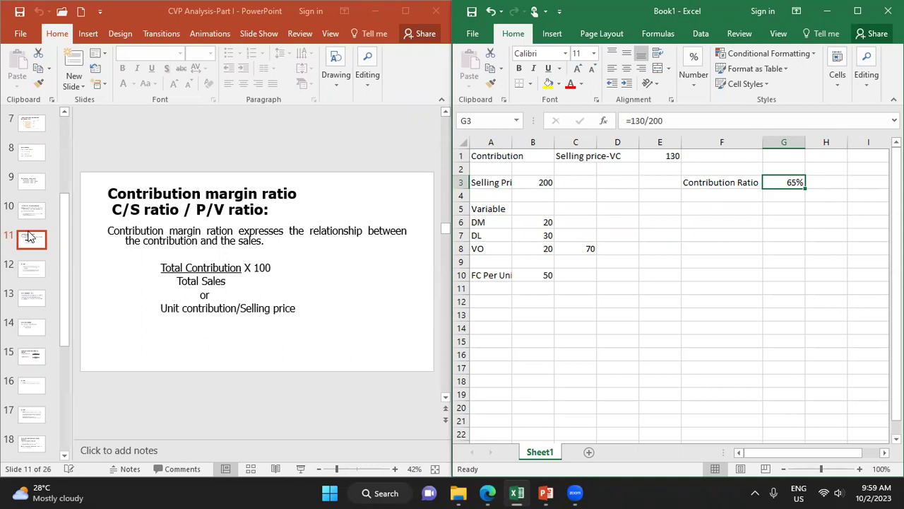
pyautogui.click(28, 274)
pyautogui.click(28, 274)
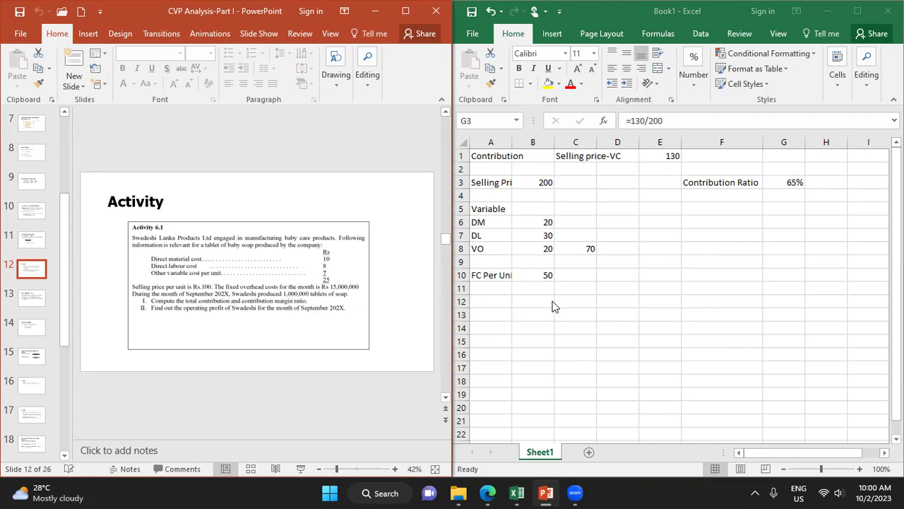
# In Excel, enter the heading "Activity 6.1" in cell A12, below the first example.
pyautogui.click(500, 304)
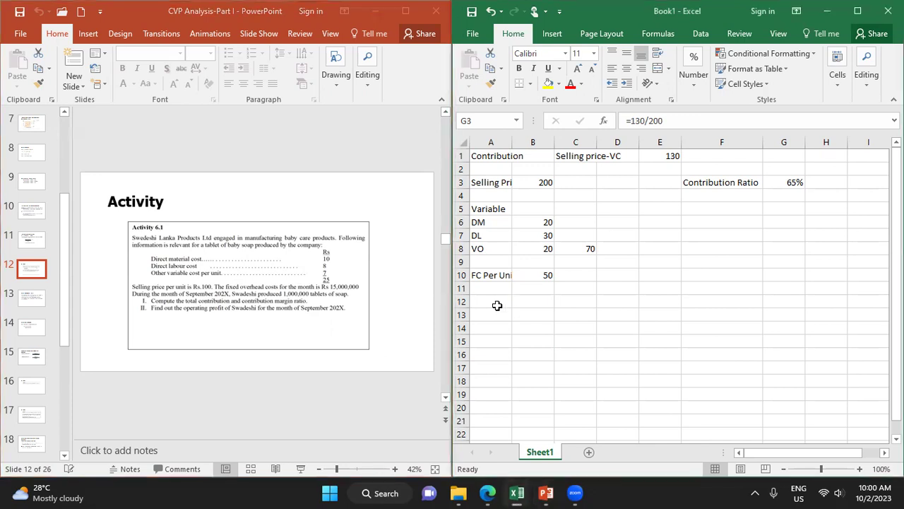
pyautogui.write('Activity')
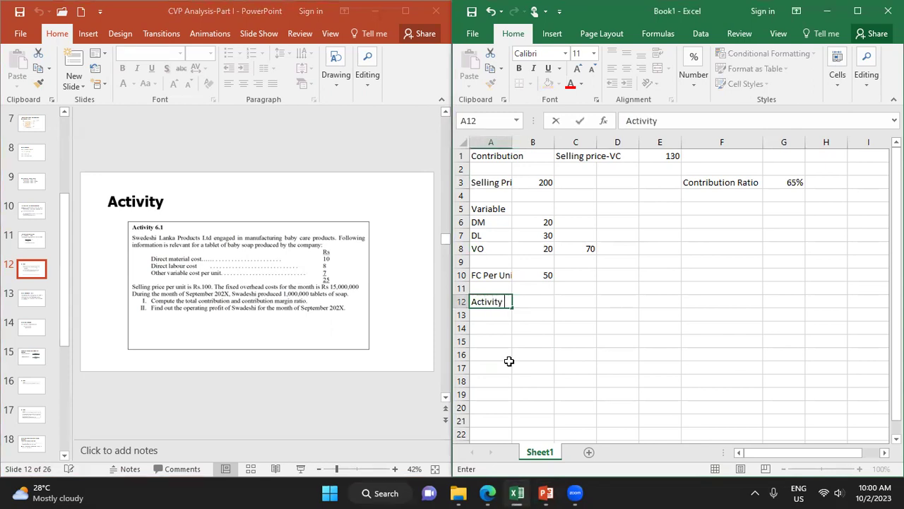
pyautogui.write(' 601')
pyautogui.press('BackSpace')
pyautogui.write('.0')
pyautogui.press('Return')
pyautogui.press('Up')
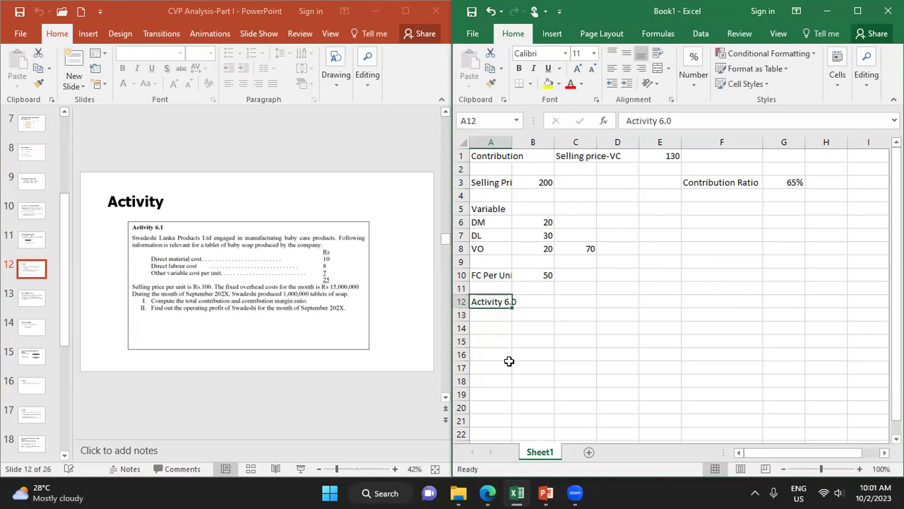
pyautogui.click(686, 118)
pyautogui.press('BackSpace')
pyautogui.write('1')
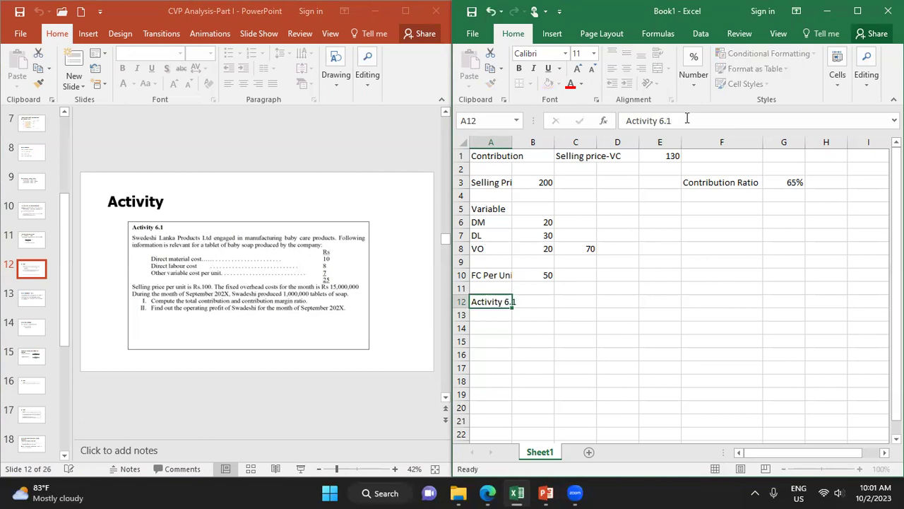
pyautogui.press('Return')
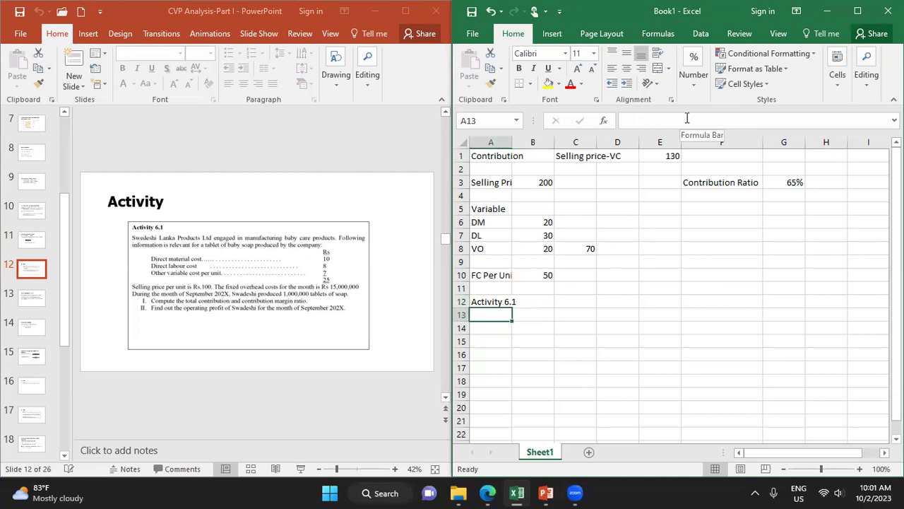
# Enter the activity's direct costs in rows 13 and 14: DM with 10 and DL with 8.
pyautogui.write('DM')
pyautogui.press('Tab')
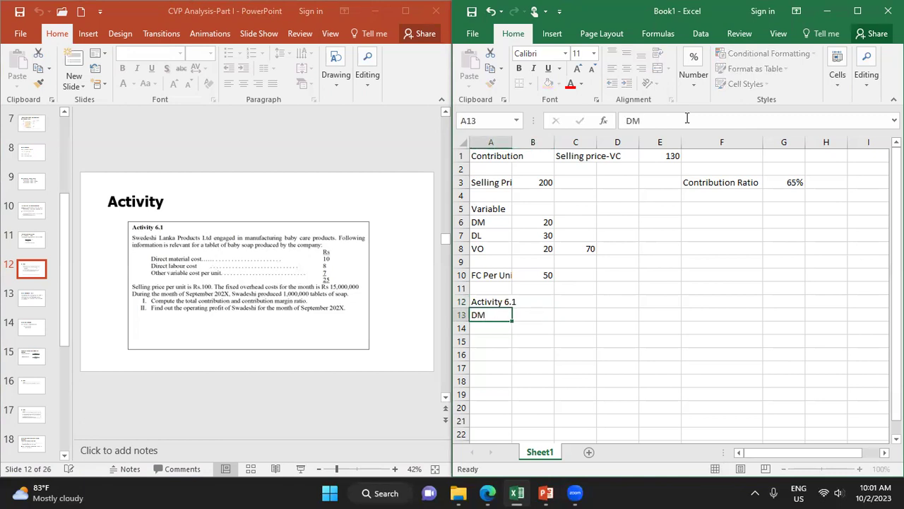
pyautogui.write('10')
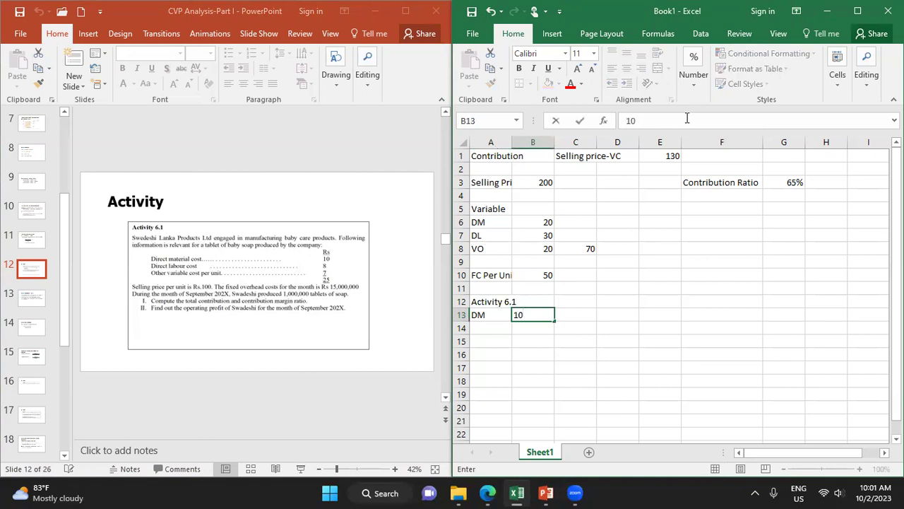
pyautogui.press('Return')
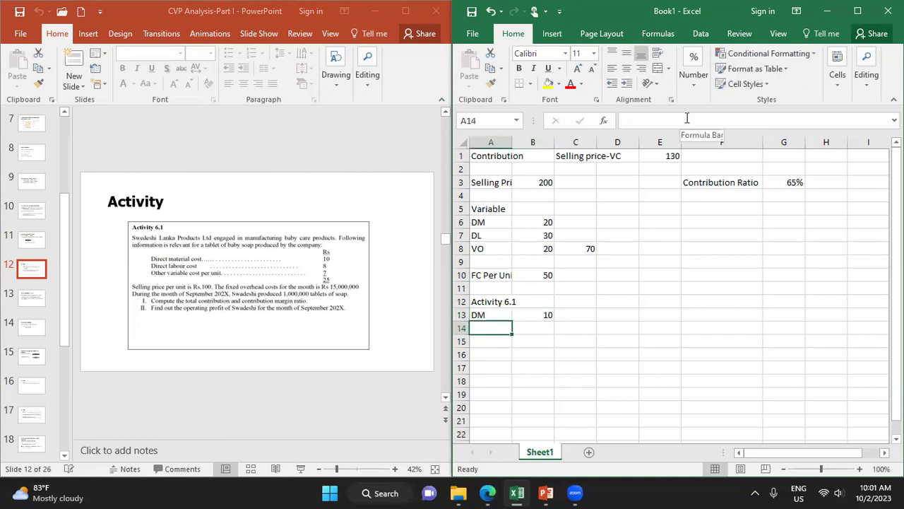
pyautogui.write('DM')
pyautogui.press('BackSpace')
pyautogui.write('L')
pyautogui.press('Tab')
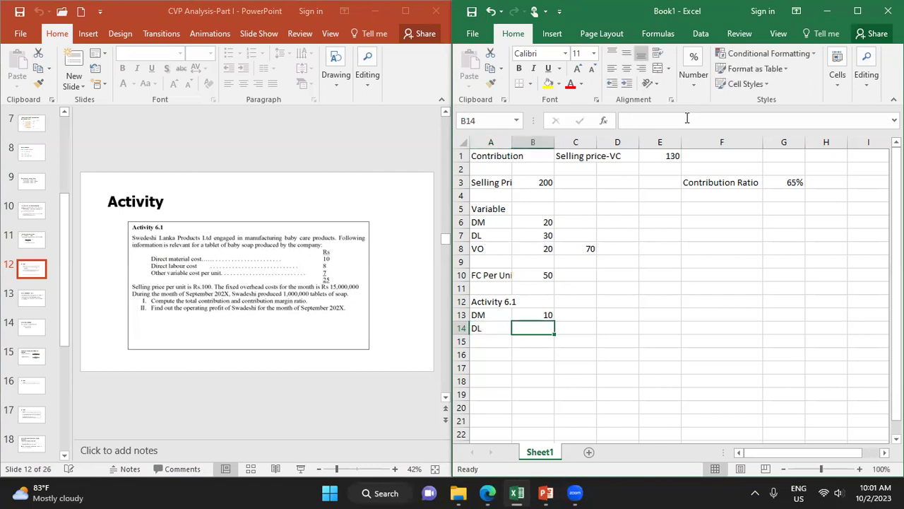
pyautogui.write('8')
pyautogui.press('Return')
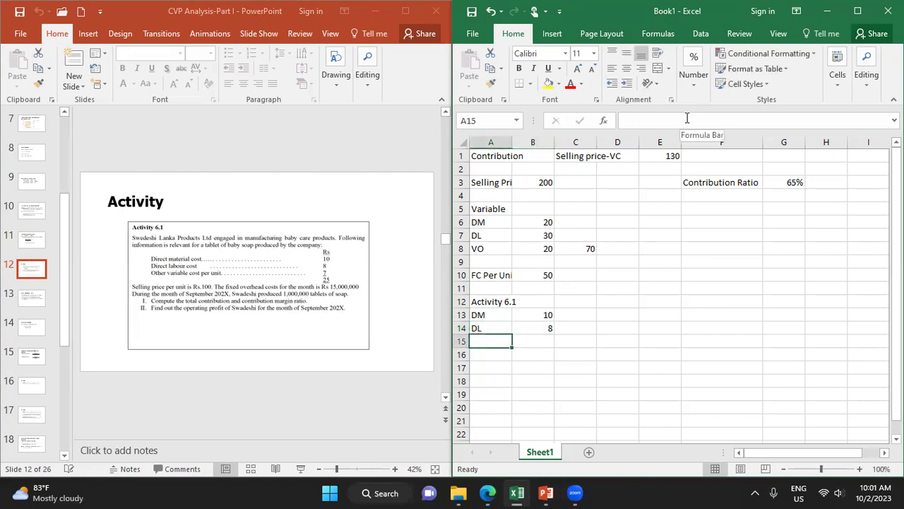
# Add the other variable cost in row 15 with the label OV and the value 7.
pyautogui.write('O')
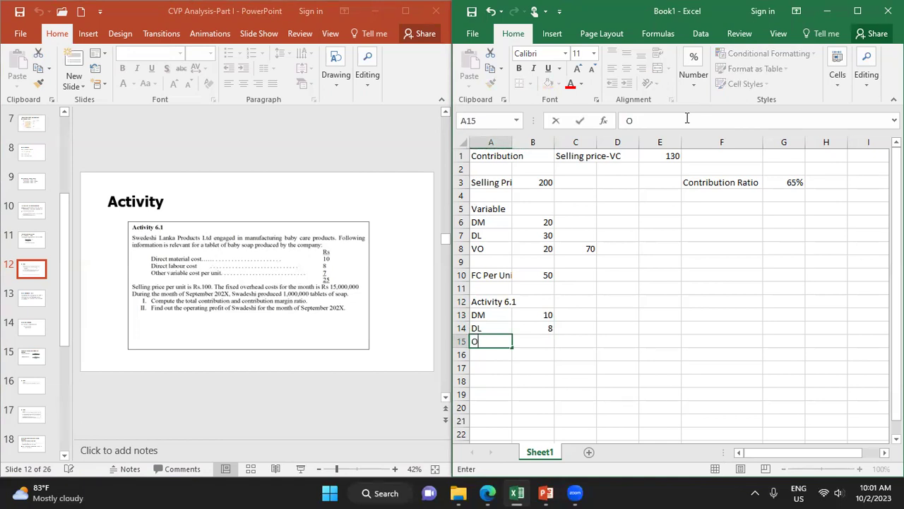
pyautogui.write('V')
pyautogui.press('Tab')
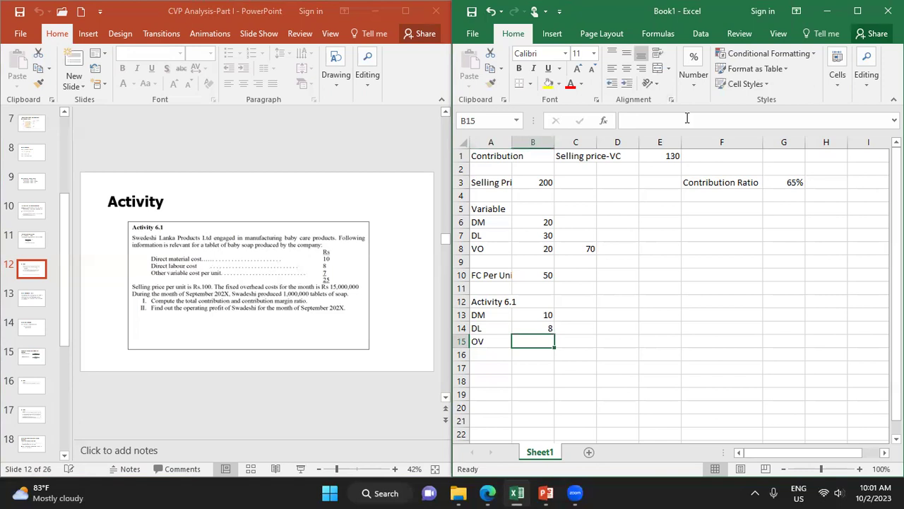
pyautogui.write('7')
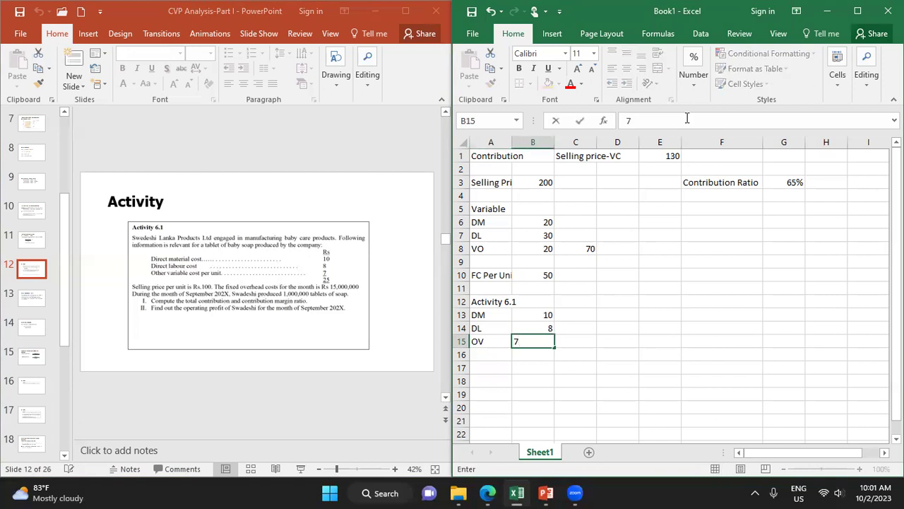
pyautogui.press('Return')
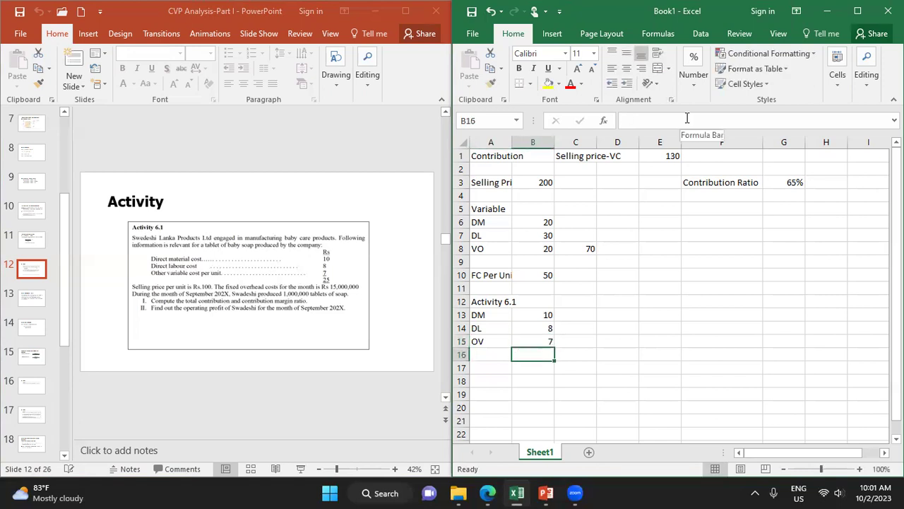
# Enter the total variable cost 25 in cell B16 and label it VC in cell A16.
pyautogui.write('25')
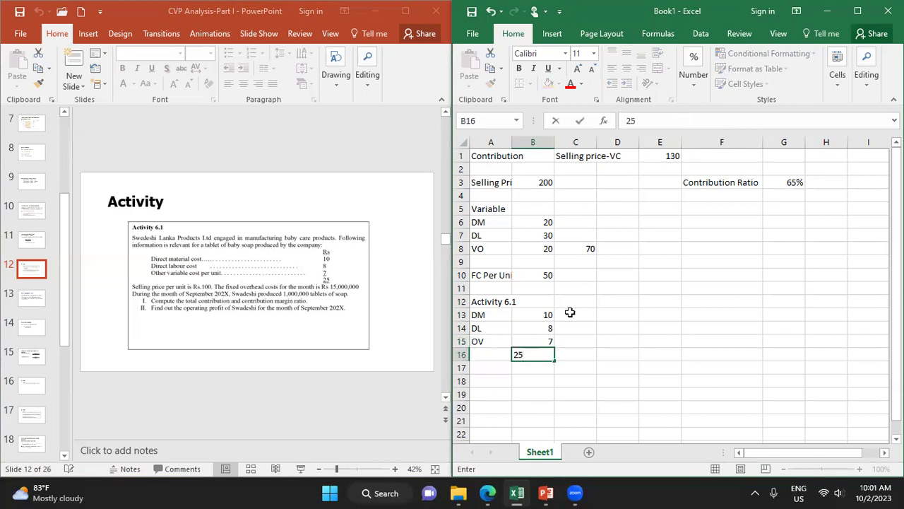
pyautogui.press('Tab')
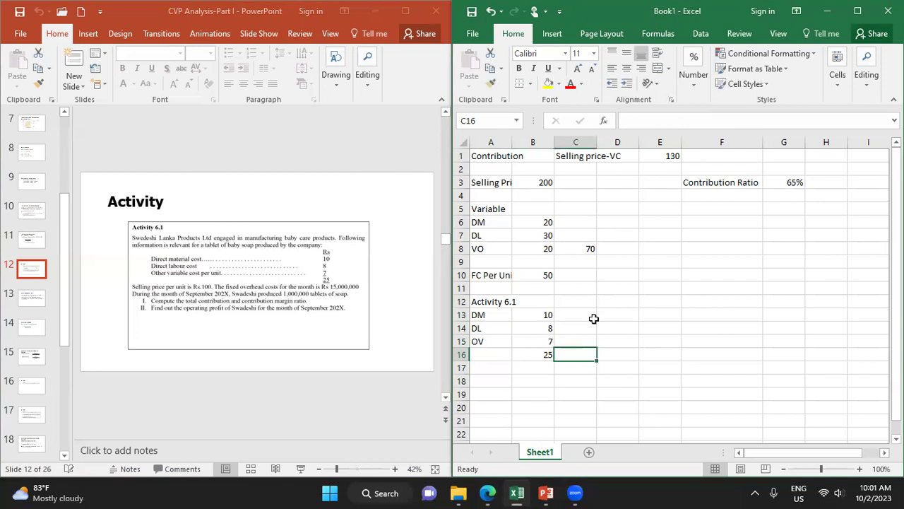
pyautogui.click(478, 356)
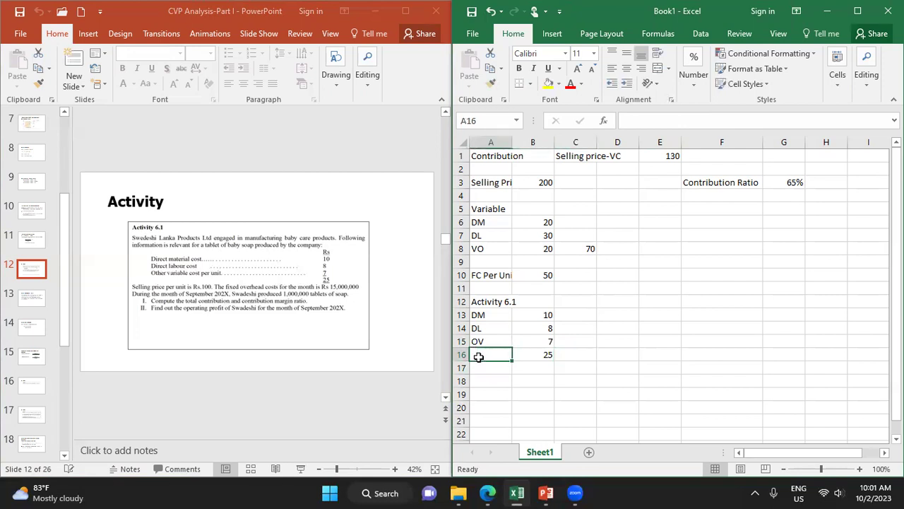
pyautogui.write('TV')
pyautogui.press('BackSpace')
pyautogui.press('BackSpace')
pyautogui.write('VC')
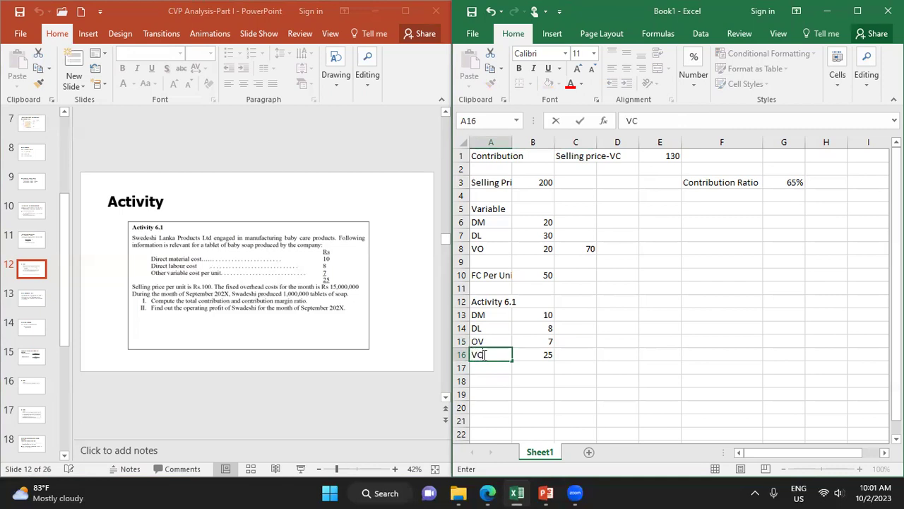
# Enter the selling price in row 18, with the label P in A18 and 100 in B18.
pyautogui.click(502, 381)
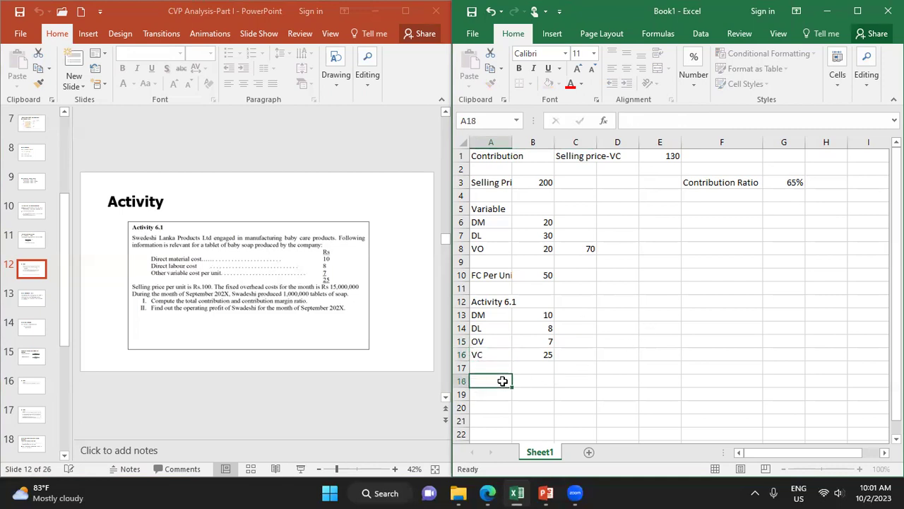
pyautogui.write('Se')
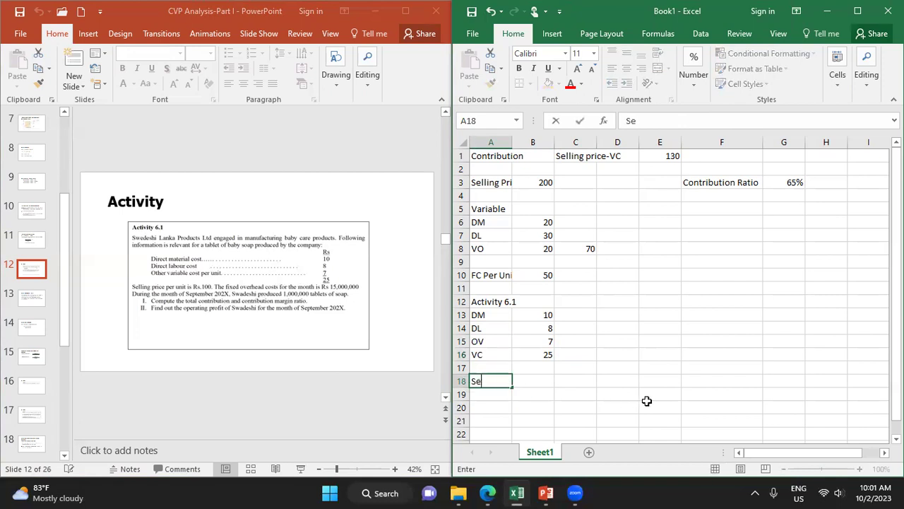
pyautogui.write('lling')
pyautogui.press('BackSpace')
pyautogui.press('BackSpace')
pyautogui.press('BackSpace')
pyautogui.press('BackSpace')
pyautogui.press('BackSpace')
pyautogui.press('BackSpace')
pyautogui.press('BackSpace')
pyautogui.write('P')
pyautogui.press('Tab')
pyautogui.write('100')
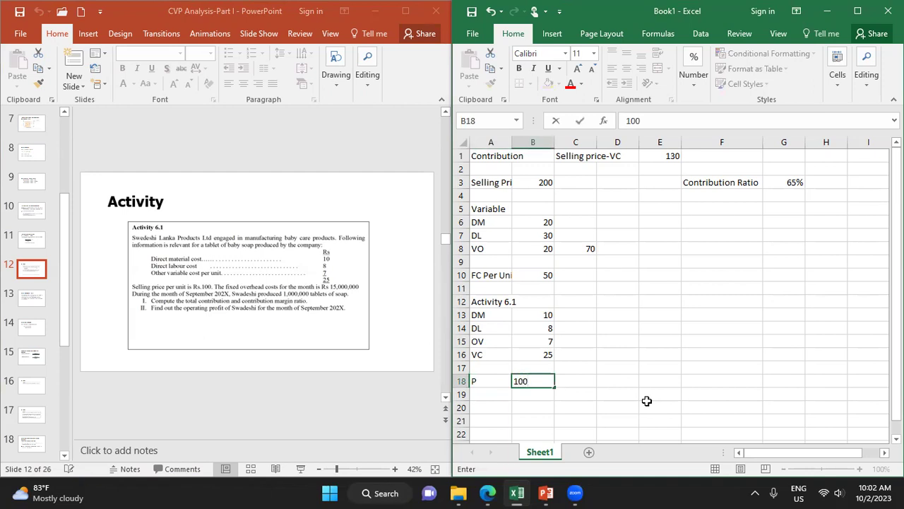
pyautogui.press('Return')
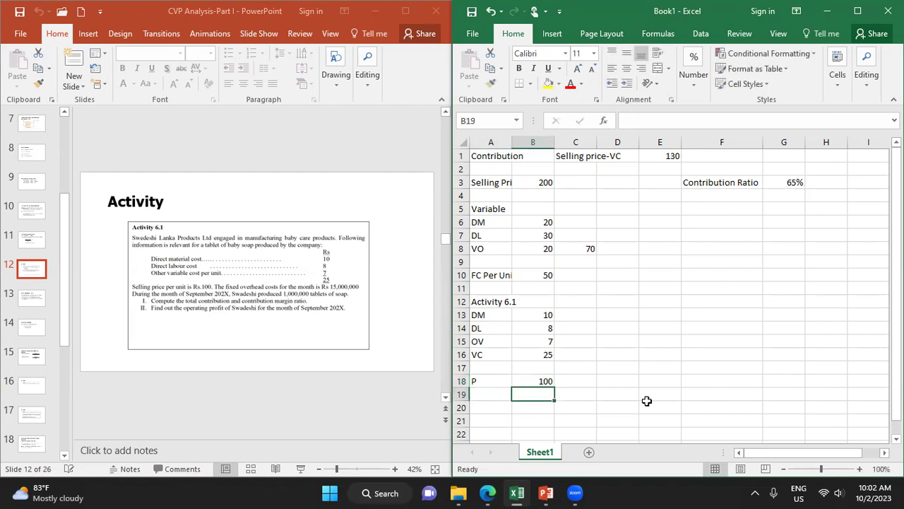
# Enter the fixed cost in row 19, with the label FC in A19 and 15000000 in B19.
pyautogui.write('FC')
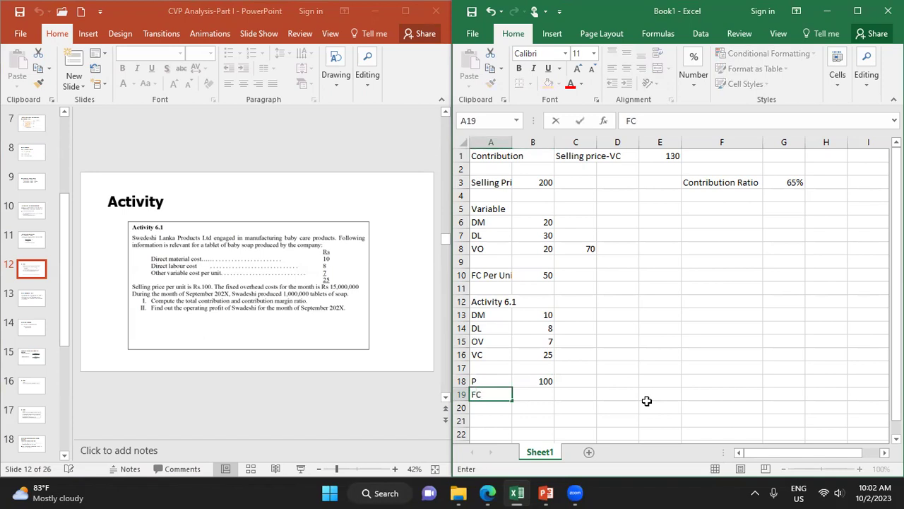
pyautogui.press('Tab')
pyautogui.write('15')
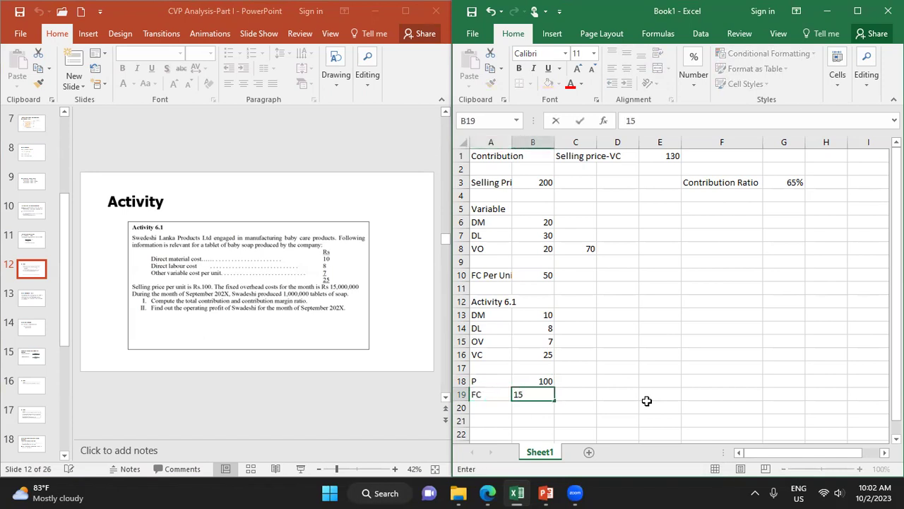
pyautogui.write('000000')
pyautogui.press('Return')
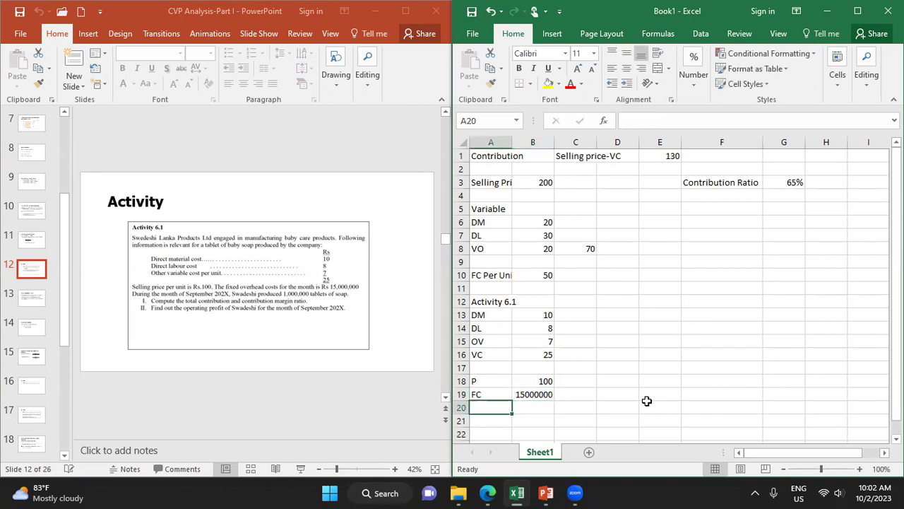
# Enter the production quantity in row 21, with the label Q in A21 and 1000000 in B21.
pyautogui.press('Down')
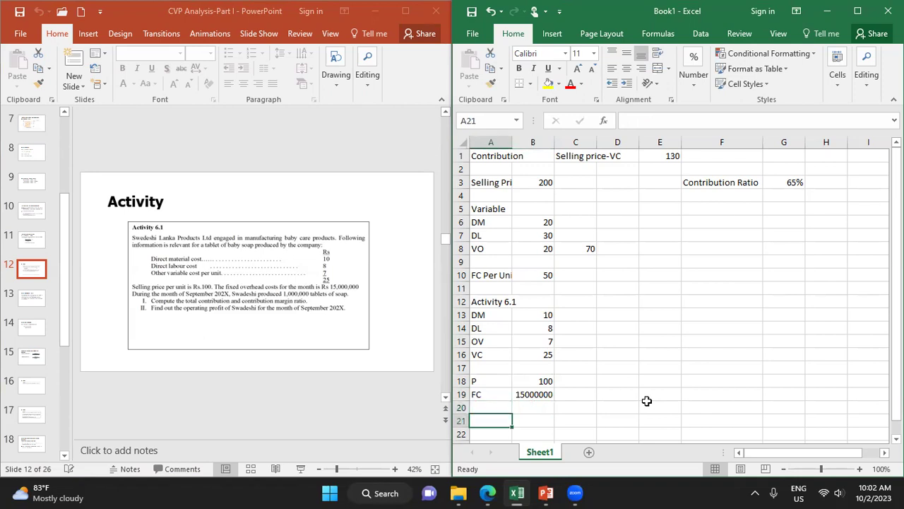
pyautogui.write('10')
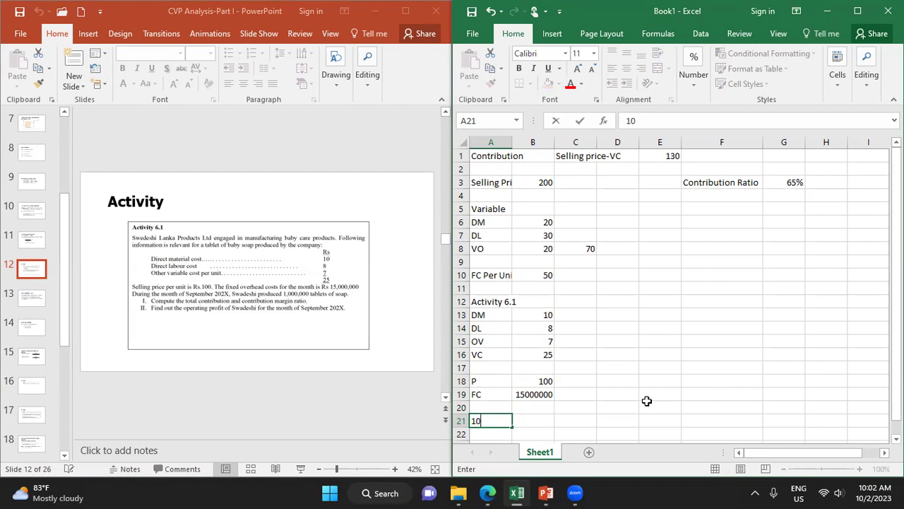
pyautogui.press('BackSpace')
pyautogui.press('BackSpace')
pyautogui.write('Q')
pyautogui.press('Tab')
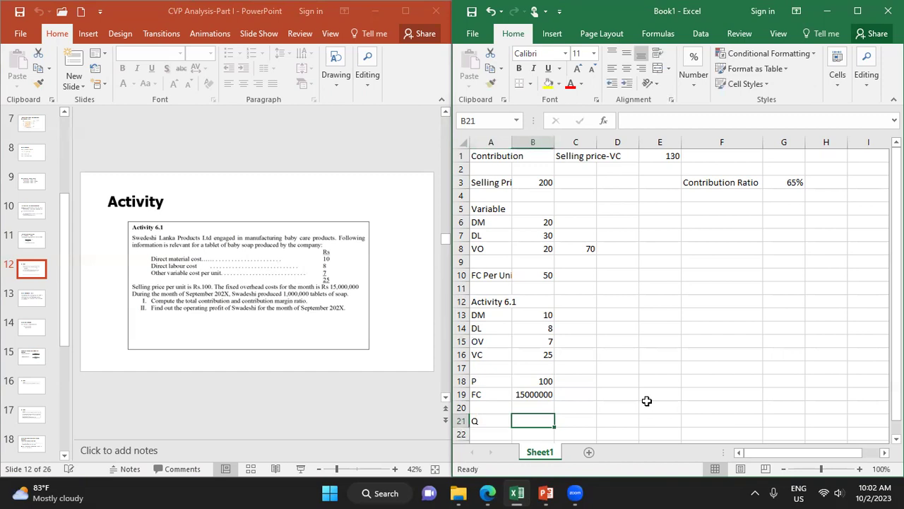
pyautogui.write('1')
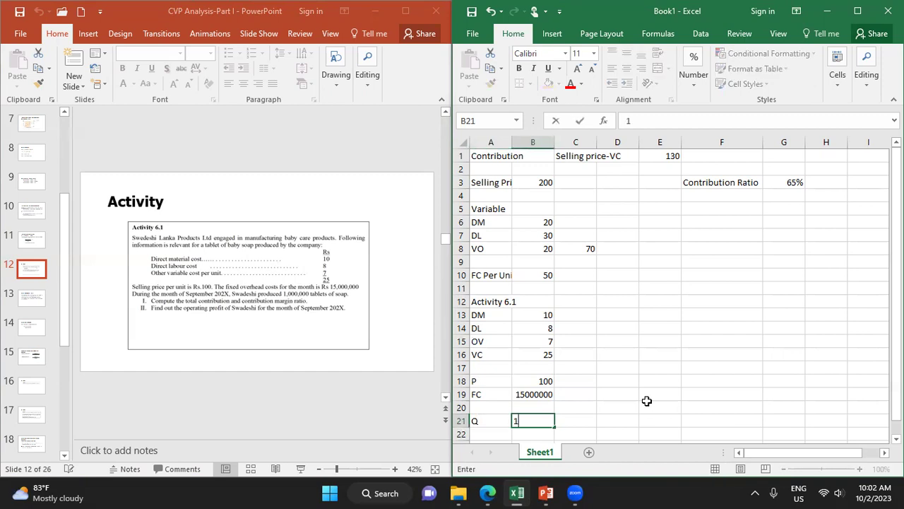
pyautogui.write('000000')
pyautogui.press('Tab')
# Enter the label "Total Contribution" in cell D13, beside the Activity 6.1 costs.
pyautogui.press('Up')
pyautogui.press('Up')
pyautogui.press('Up')
pyautogui.press('Up')
pyautogui.press('Up')
pyautogui.press('Up')
pyautogui.press('Up')
pyautogui.press('Up')
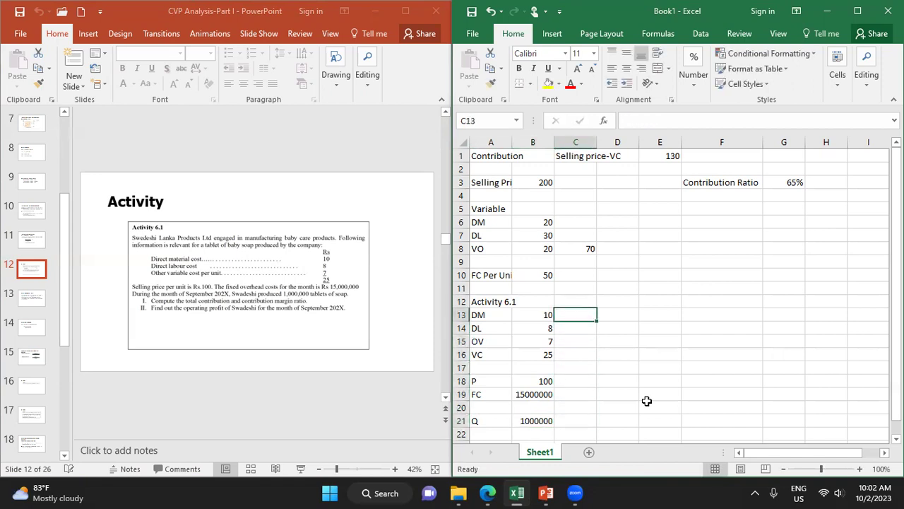
pyautogui.press('Right')
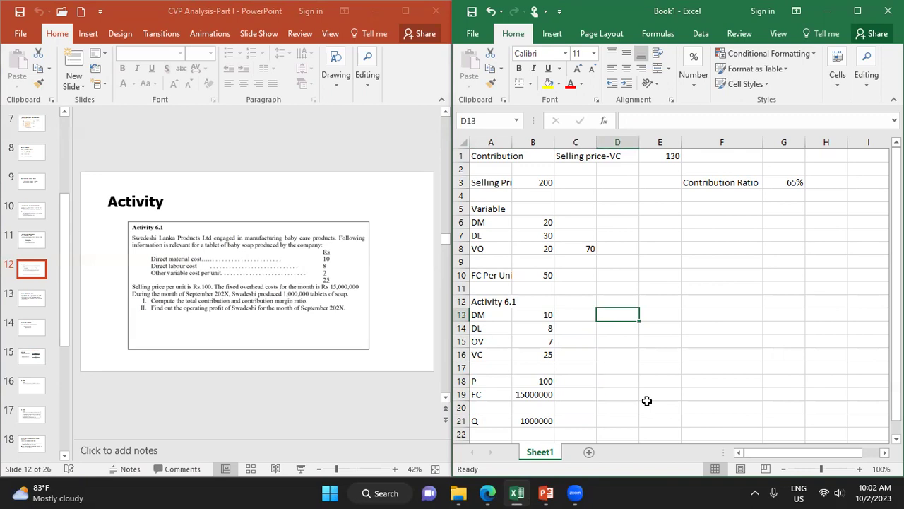
pyautogui.write('T')
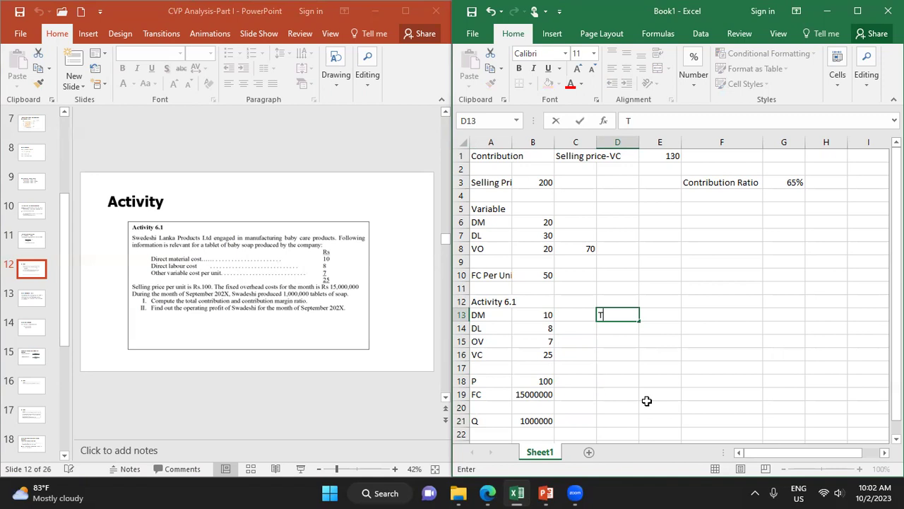
pyautogui.press('BackSpace')
pyautogui.write('Con')
pyautogui.press('BackSpace')
pyautogui.press('BackSpace')
pyautogui.press('BackSpace')
pyautogui.write('Cotal')
pyautogui.press('BackSpace')
pyautogui.press('BackSpace')
pyautogui.press('BackSpace')
pyautogui.press('BackSpace')
pyautogui.press('BackSpace')
pyautogui.write('Total Contribution')
pyautogui.press('Tab')
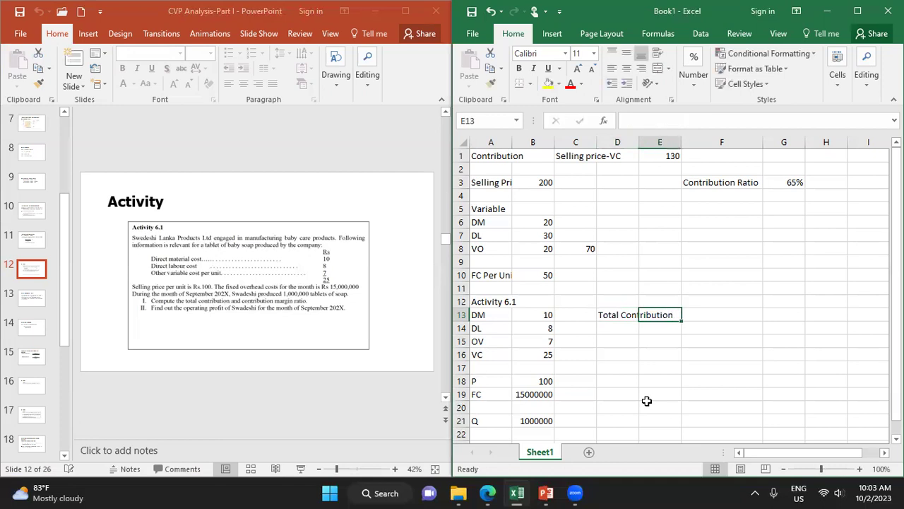
# Calculate the total contribution in F13 with the formula =(B18*B21)-(B16*B21).
pyautogui.press('Tab')
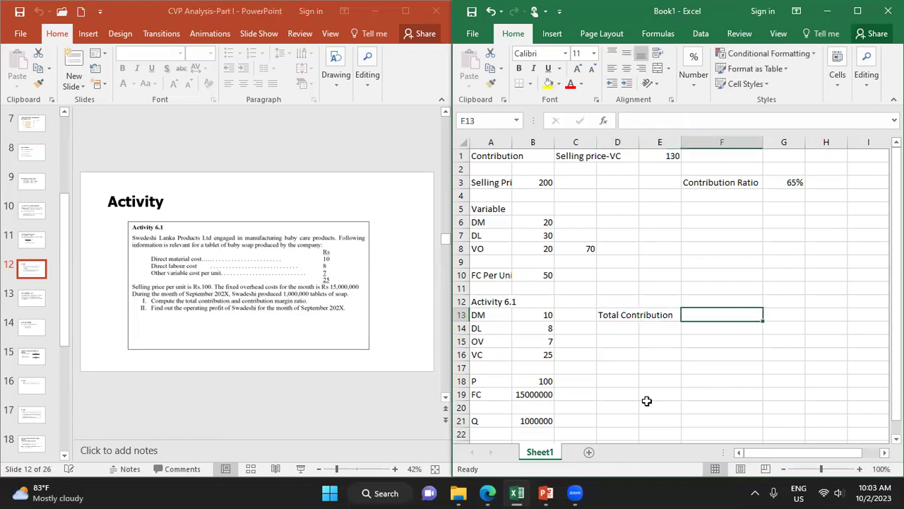
pyautogui.write('=')
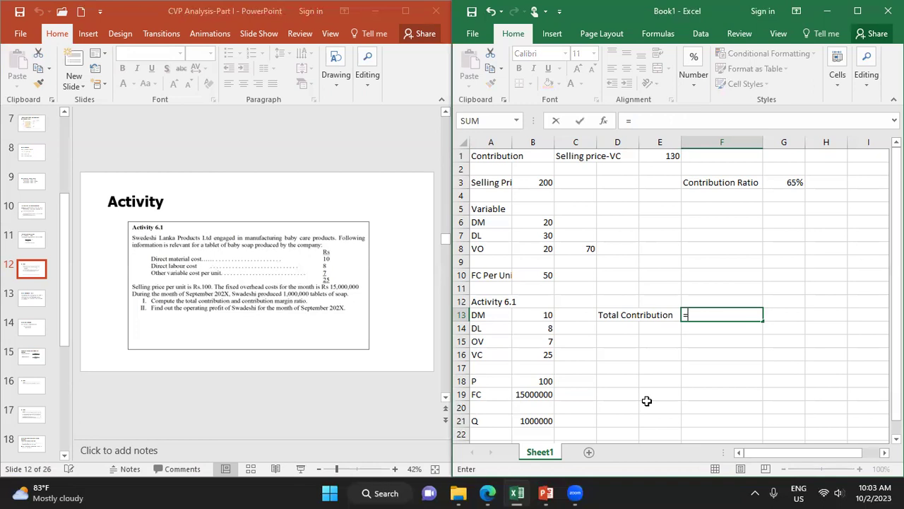
pyautogui.write('(')
pyautogui.click(547, 380)
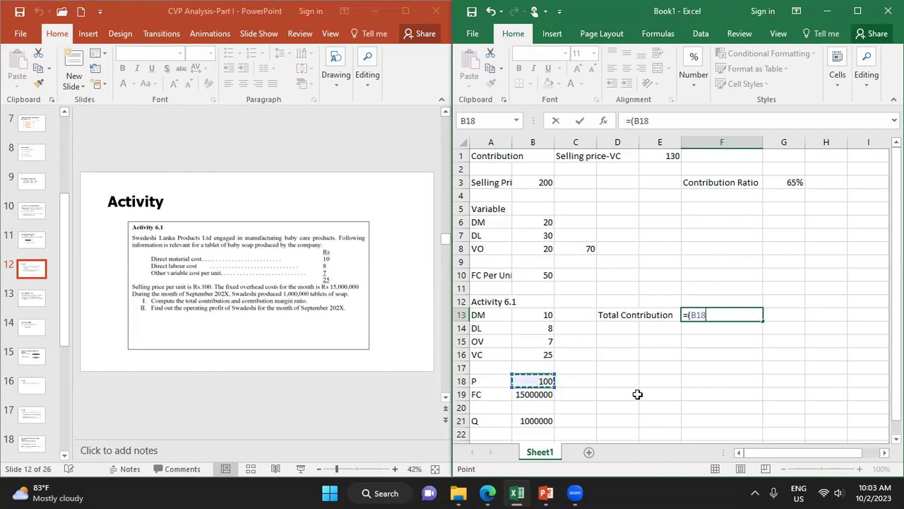
pyautogui.write('*')
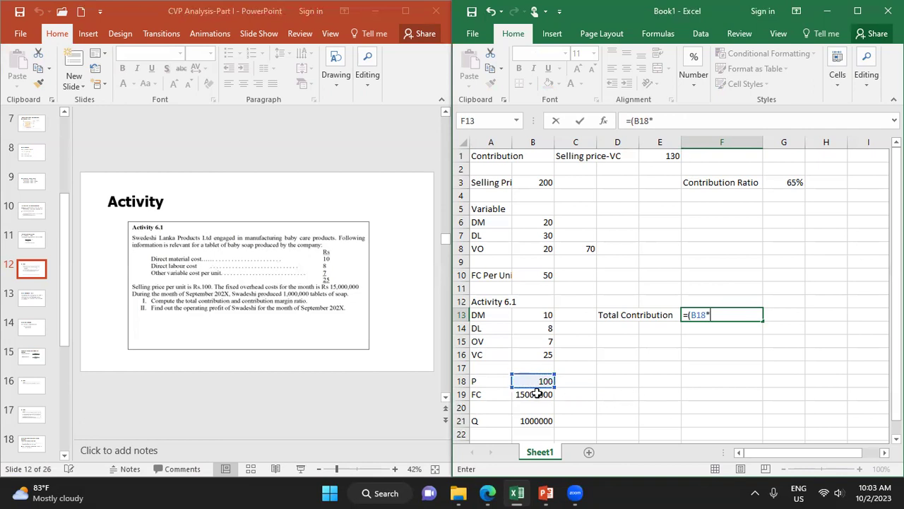
pyautogui.click(531, 422)
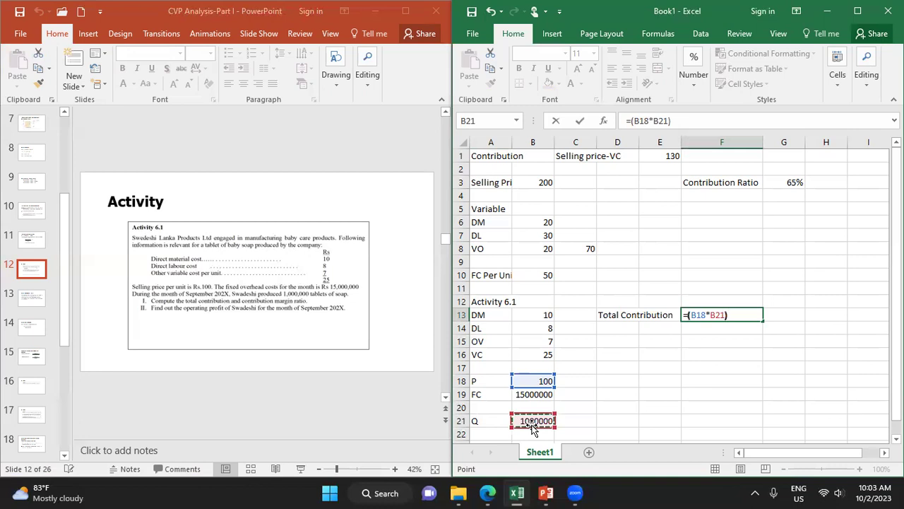
pyautogui.write(')-(')
pyautogui.click(545, 355)
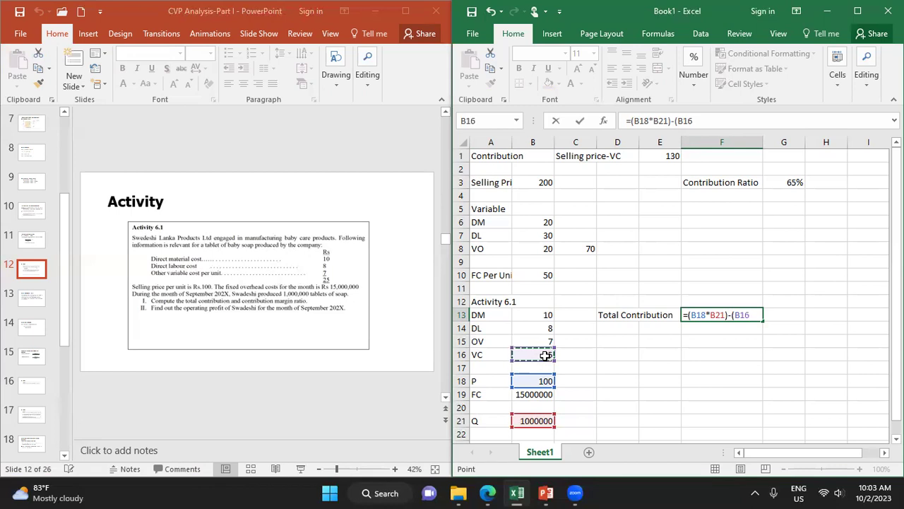
pyautogui.write('*')
pyautogui.click(542, 422)
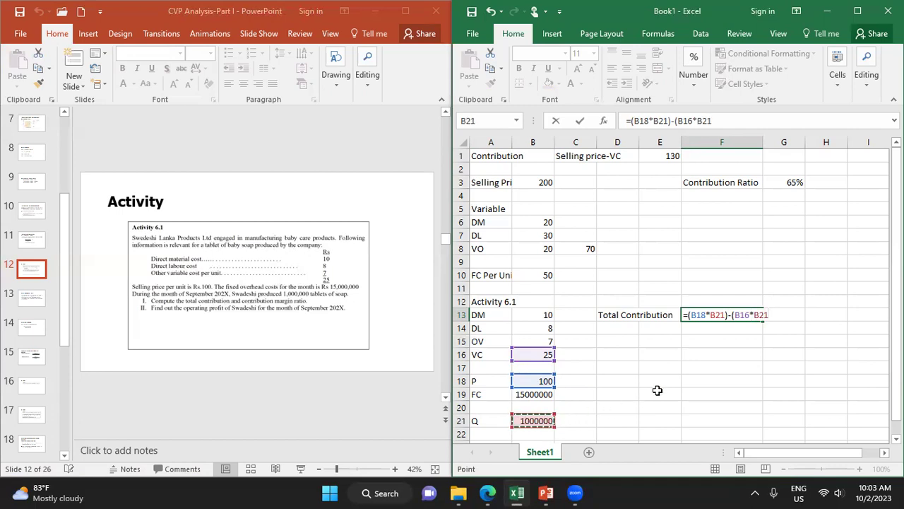
pyautogui.write(')')
pyautogui.press('Return')
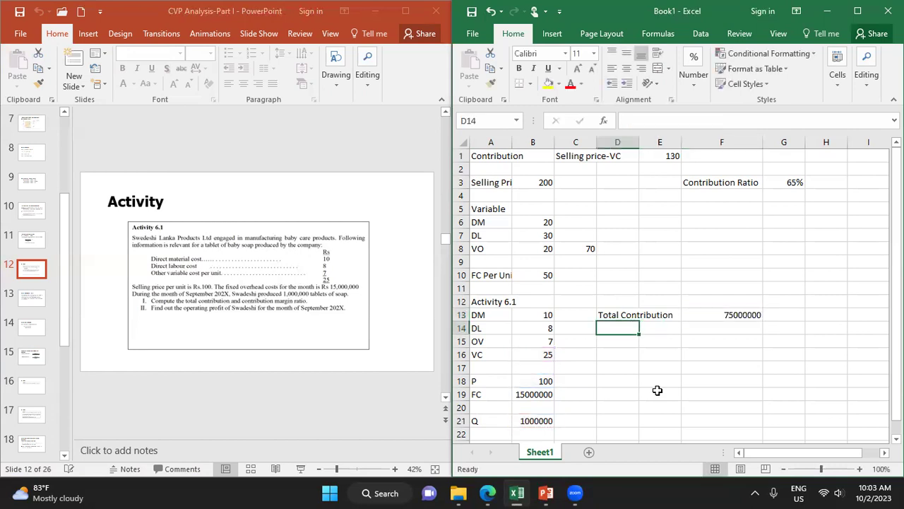
# Format the total contribution in F13 in comma style with thousands separators.
pyautogui.click(735, 316)
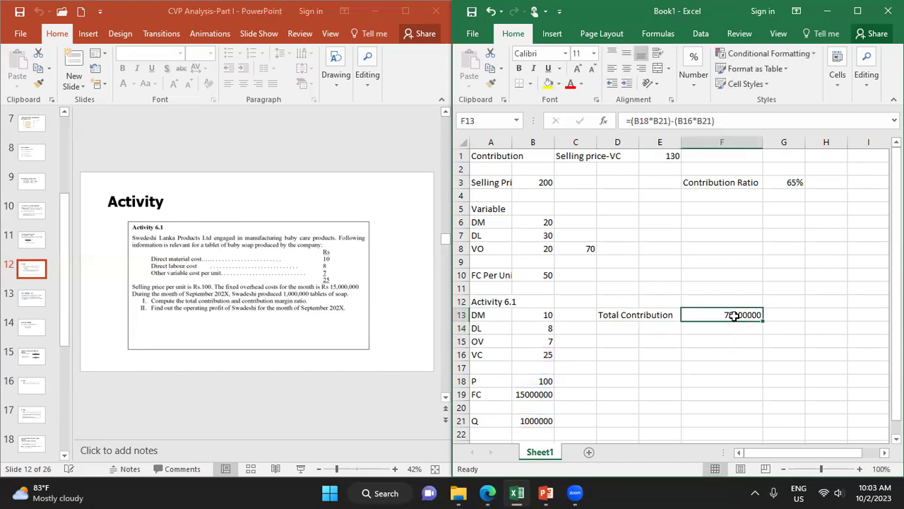
pyautogui.click(695, 84)
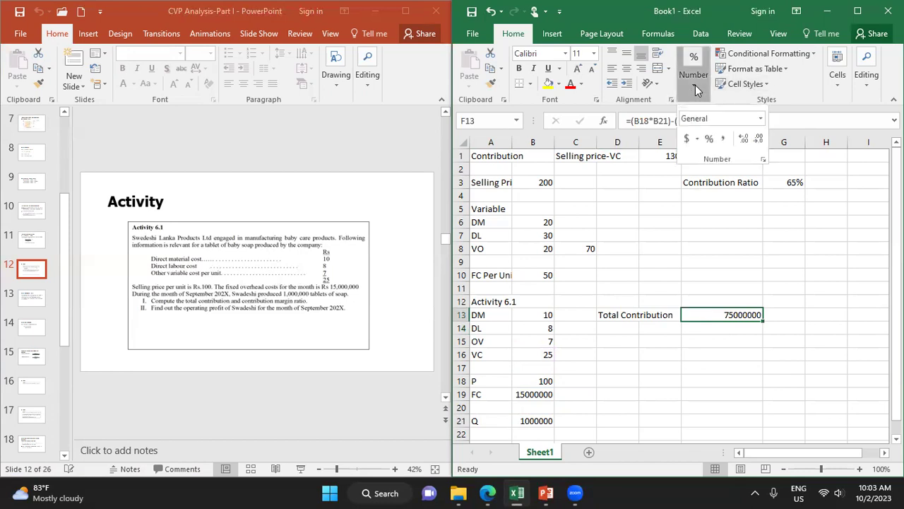
pyautogui.click(724, 140)
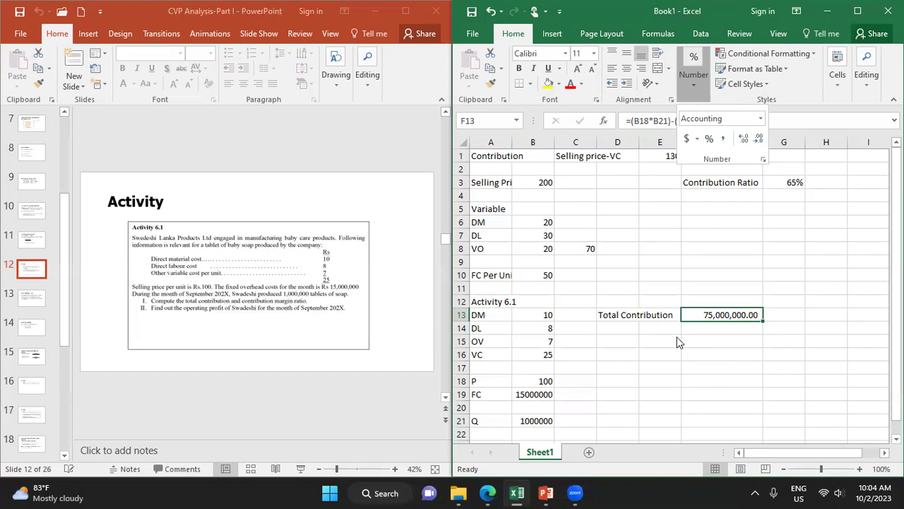
pyautogui.click(630, 340)
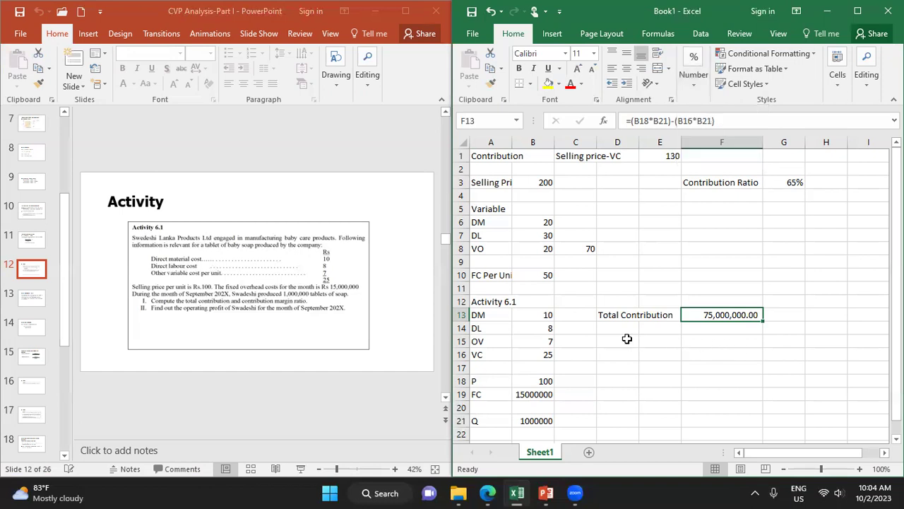
# Label D15 "Contribution" and calculate the contribution per unit in F15 with =(B18-B16).
pyautogui.click(630, 342)
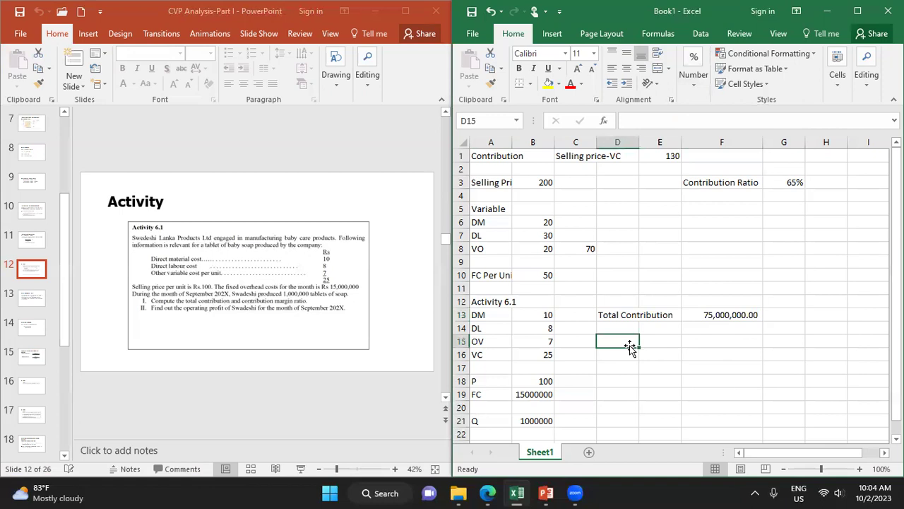
pyautogui.write('Contribution')
pyautogui.press('Tab')
pyautogui.press('Tab')
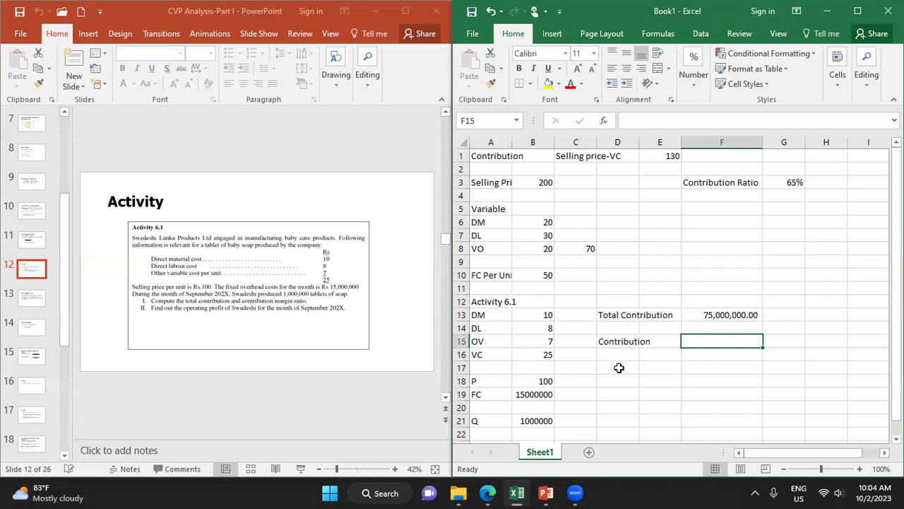
pyautogui.write('=(')
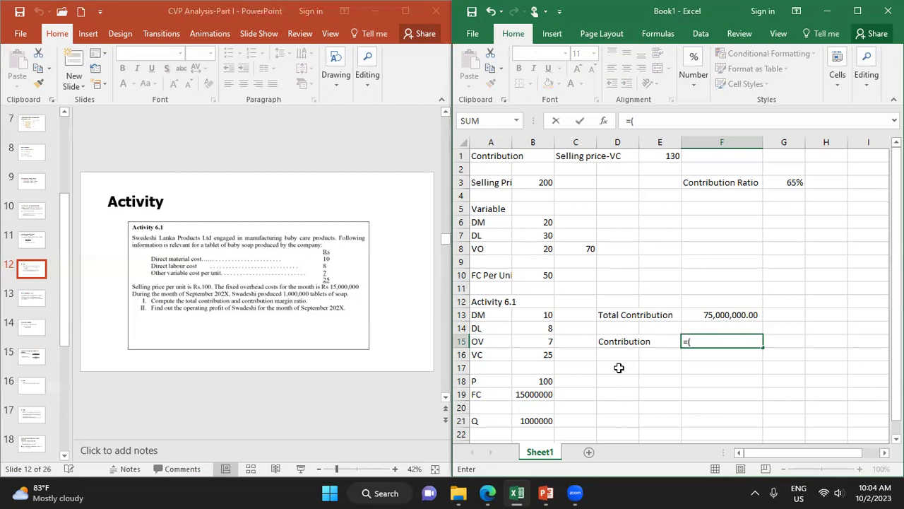
pyautogui.click(549, 381)
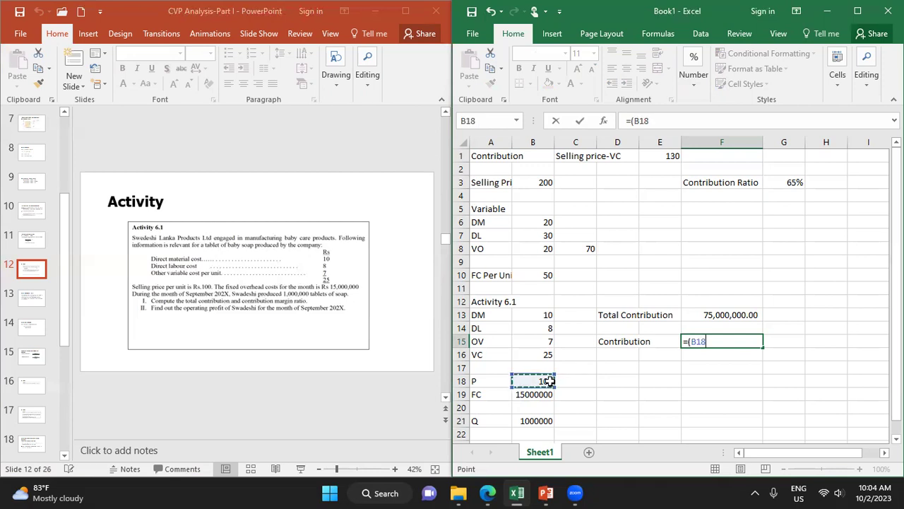
pyautogui.write('-')
pyautogui.click(547, 356)
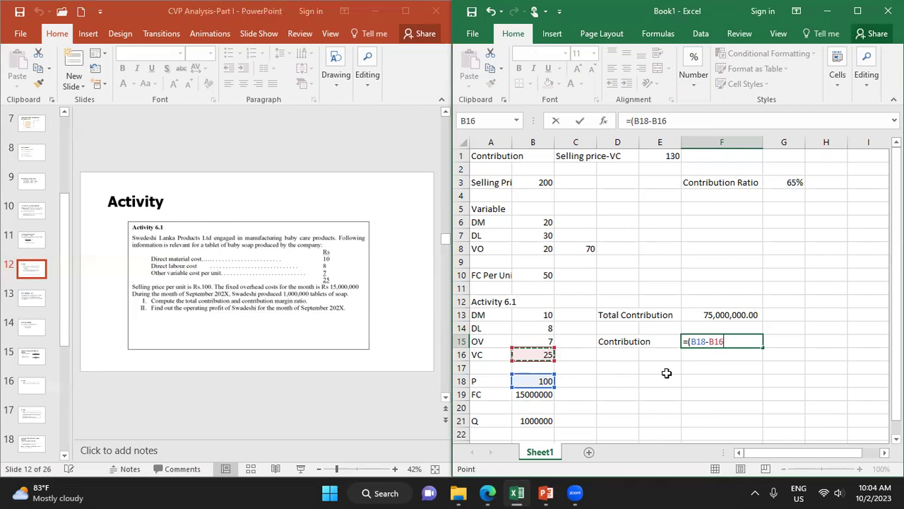
pyautogui.write(')')
pyautogui.press('Tab')
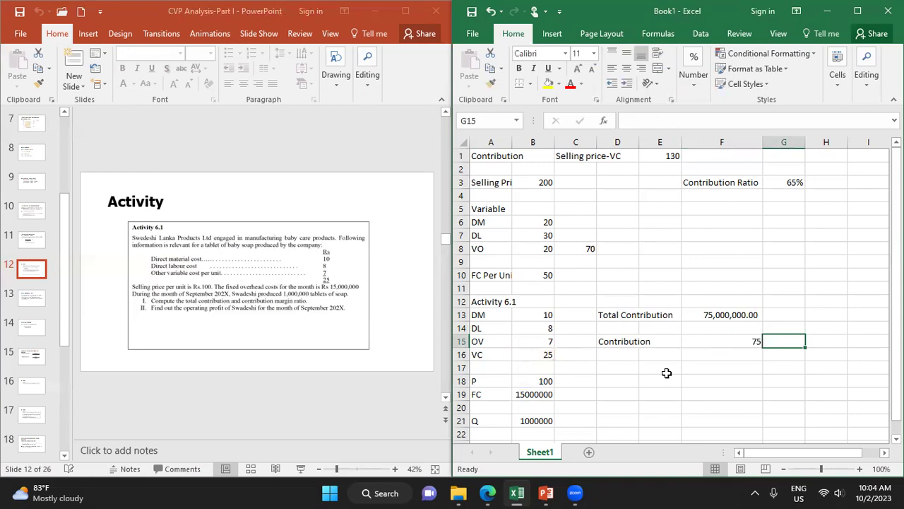
# Extend the formula in F15 to divide by the selling price, making it =(B18-B16)/B18.
pyautogui.press('Left')
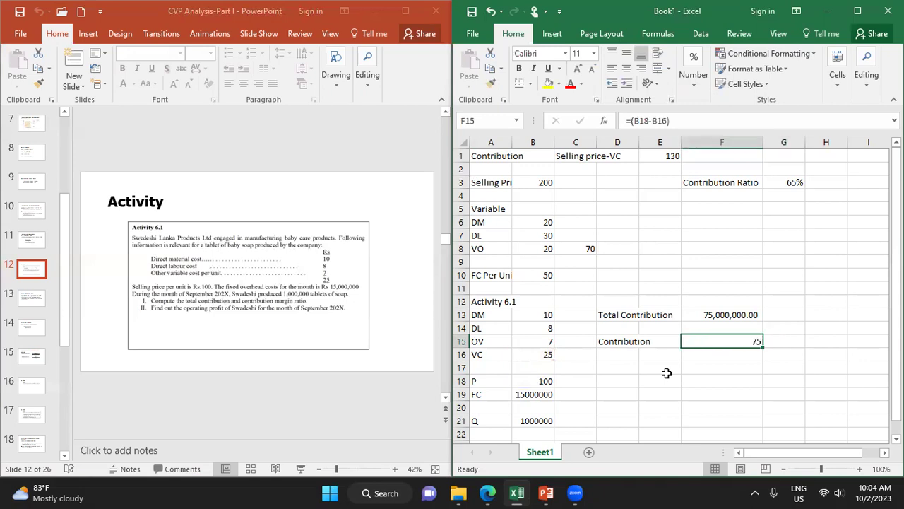
pyautogui.click(679, 123)
pyautogui.write('/')
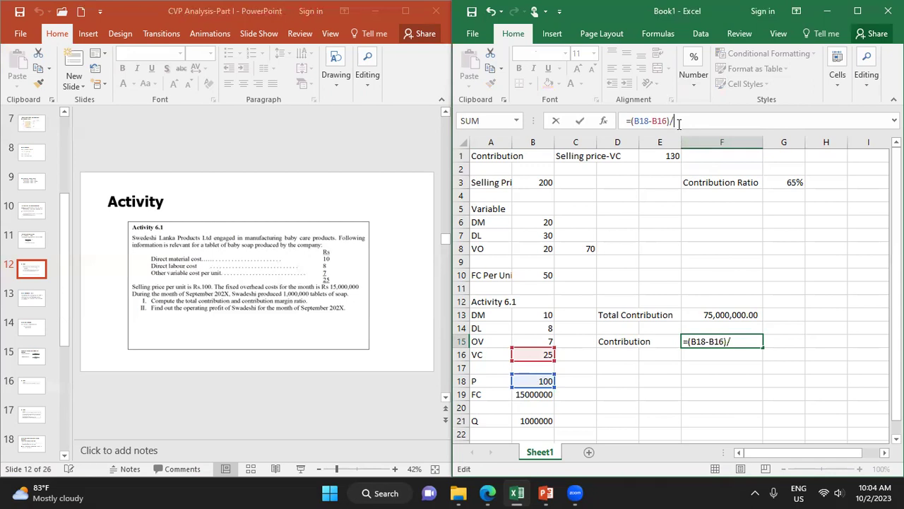
pyautogui.click(536, 380)
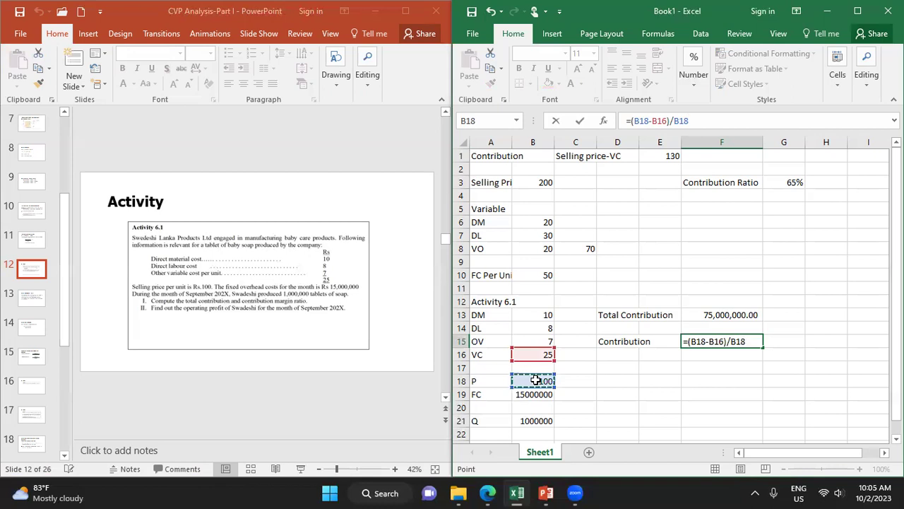
pyautogui.press('Return')
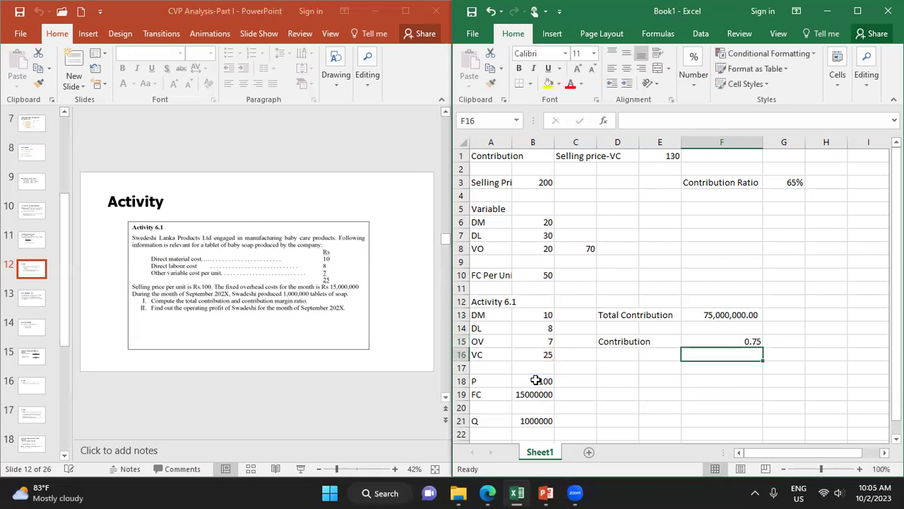
# Format the contribution ratio in F15 as a percentage.
pyautogui.click(723, 342)
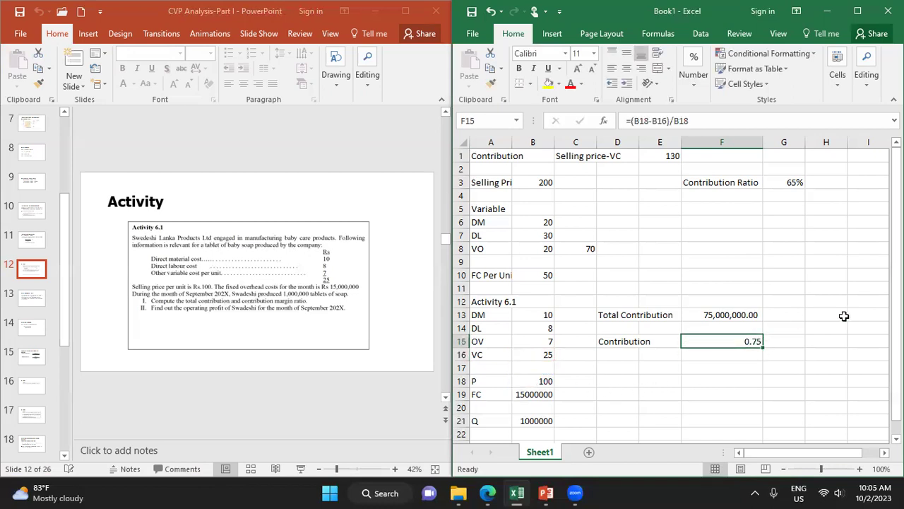
pyautogui.click(697, 94)
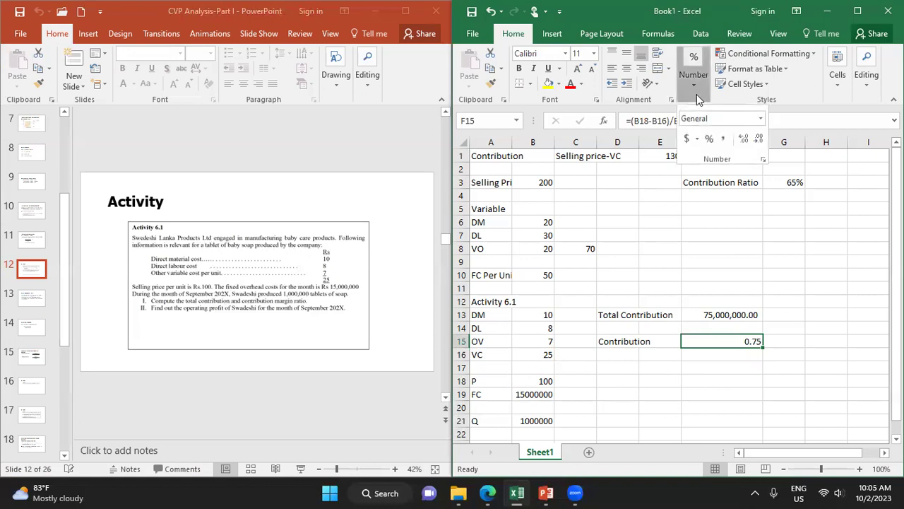
pyautogui.click(709, 139)
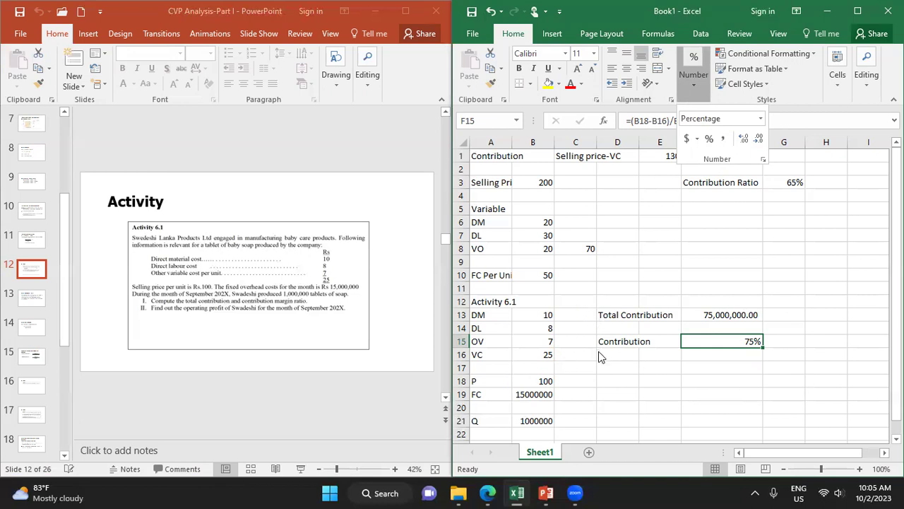
pyautogui.click(616, 399)
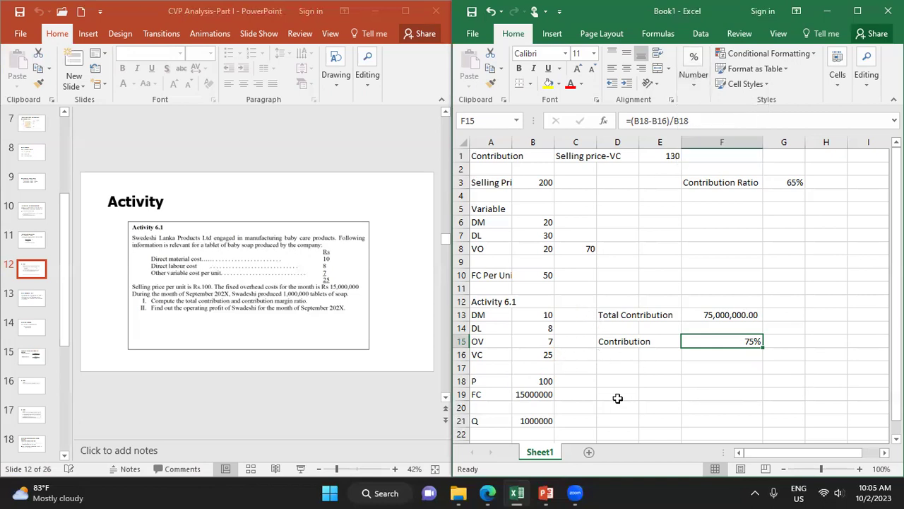
# Switch to PowerPoint, show slide 13 "Break Even Point (BEP)" and maximize the presentation window.
pyautogui.click(31, 298)
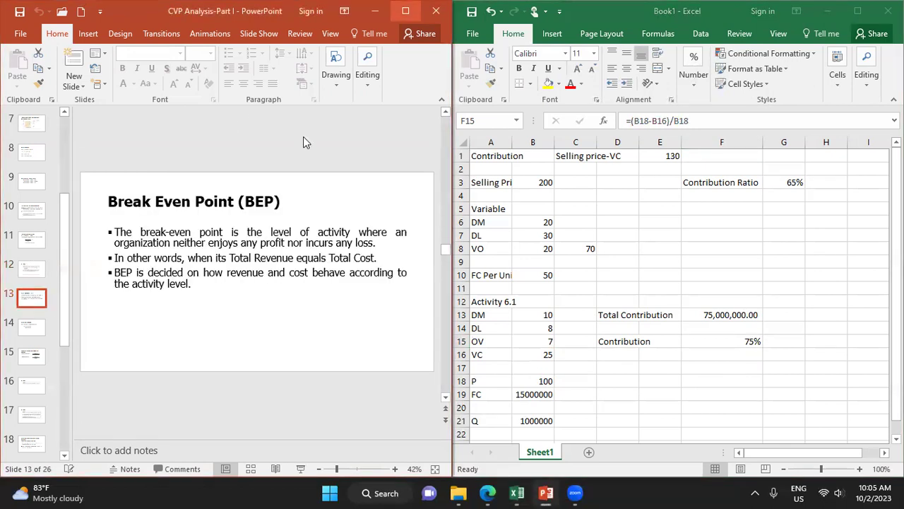
pyautogui.press('Down')
pyautogui.press('Up')
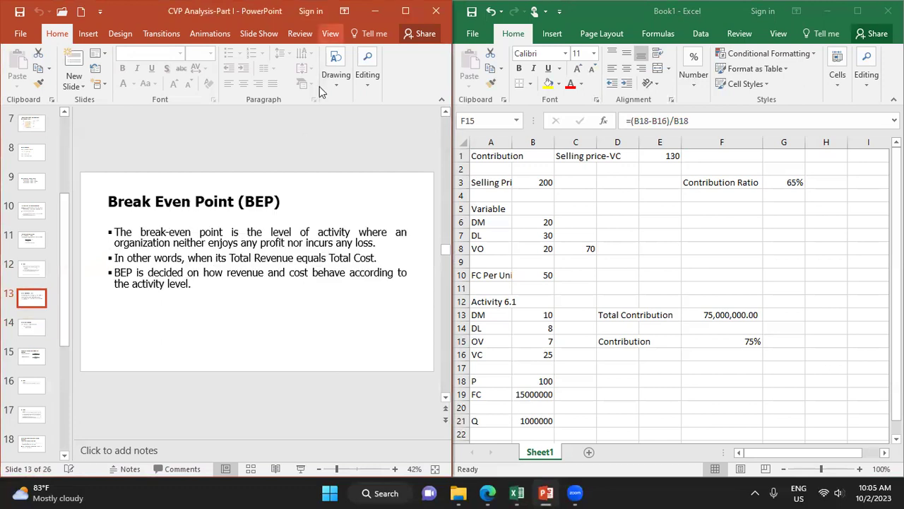
pyautogui.click(406, 10)
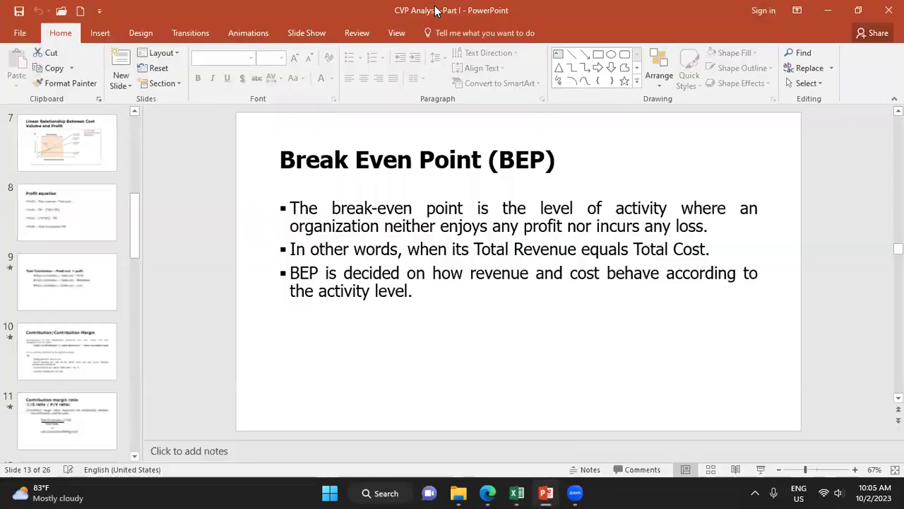
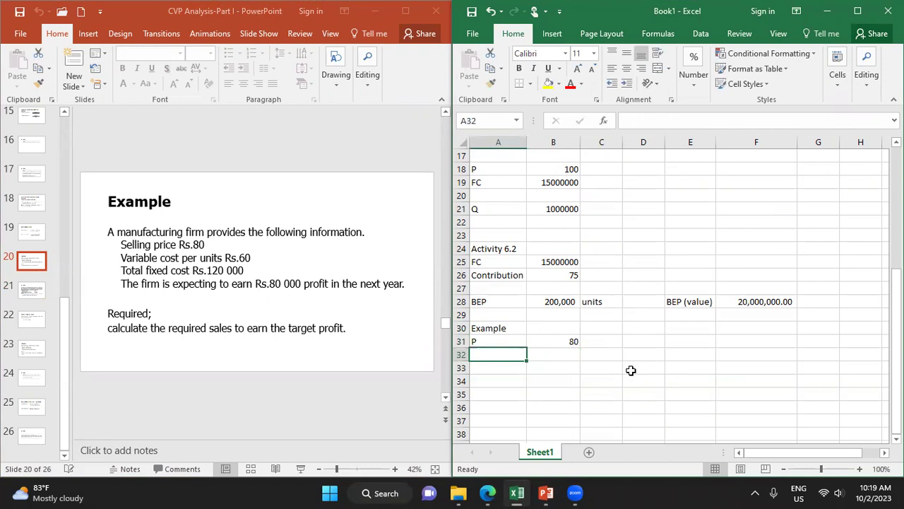
# Enter the label "VC" in A32 and the example's variable cost per unit, 60, in B32.
pyautogui.write('VC')
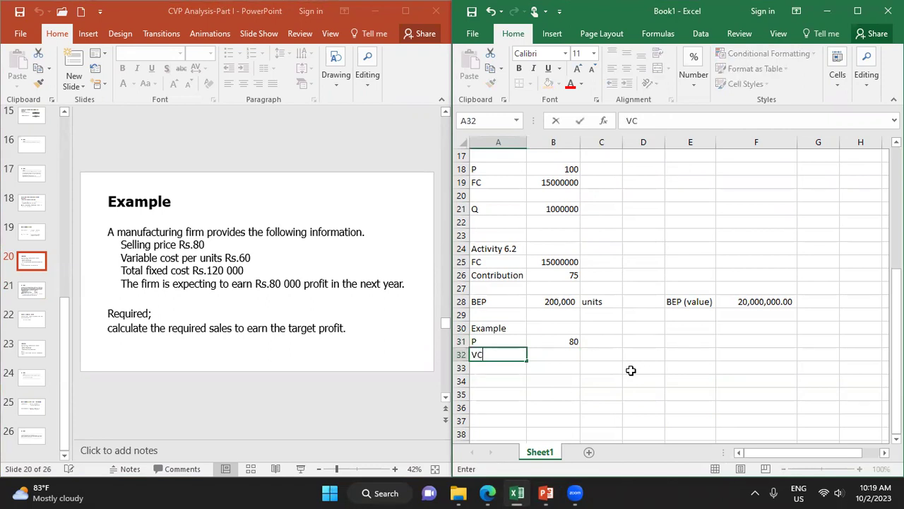
pyautogui.press('Tab')
pyautogui.write('60')
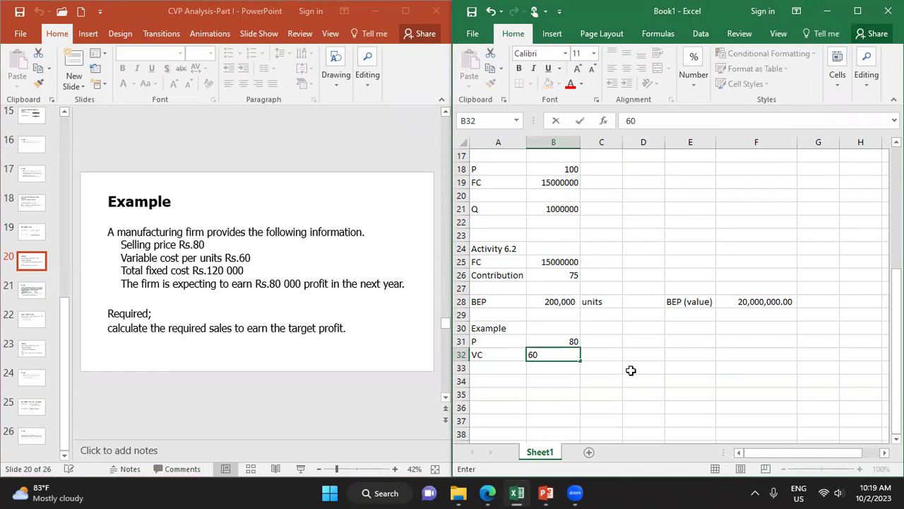
pyautogui.press('Return')
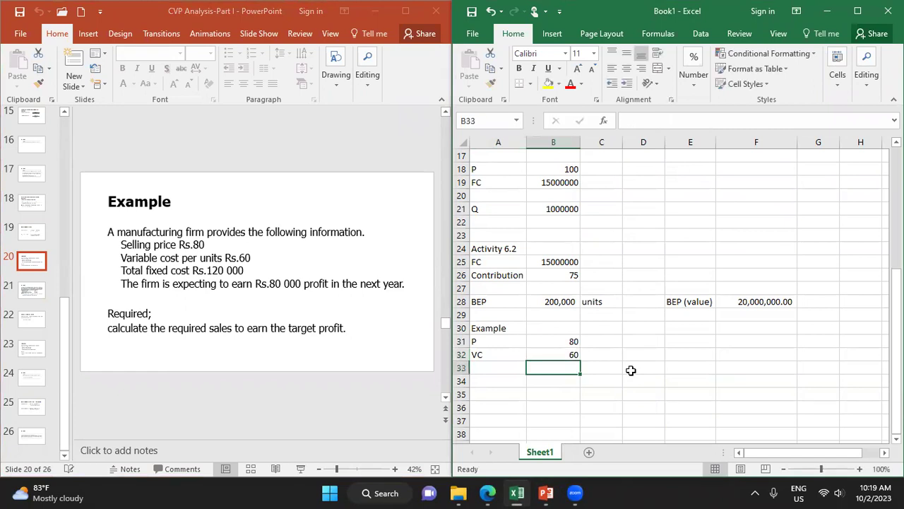
pyautogui.write('Con')
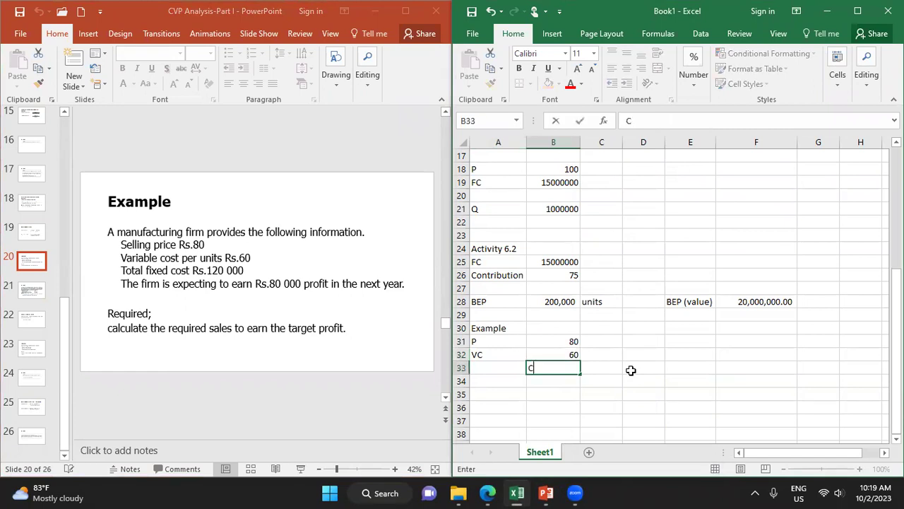
pyautogui.press('BackSpace')
pyautogui.press('BackSpace')
pyautogui.press('BackSpace')
# Label A33 "contribution" and calculate the example's contribution per unit in B33 with the formula =B31-B32.
pyautogui.press('Left')
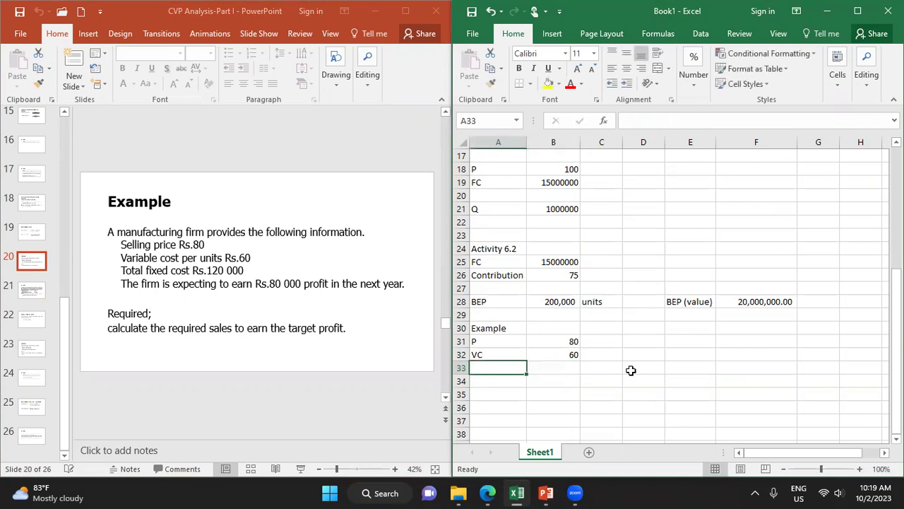
pyautogui.write('contri')
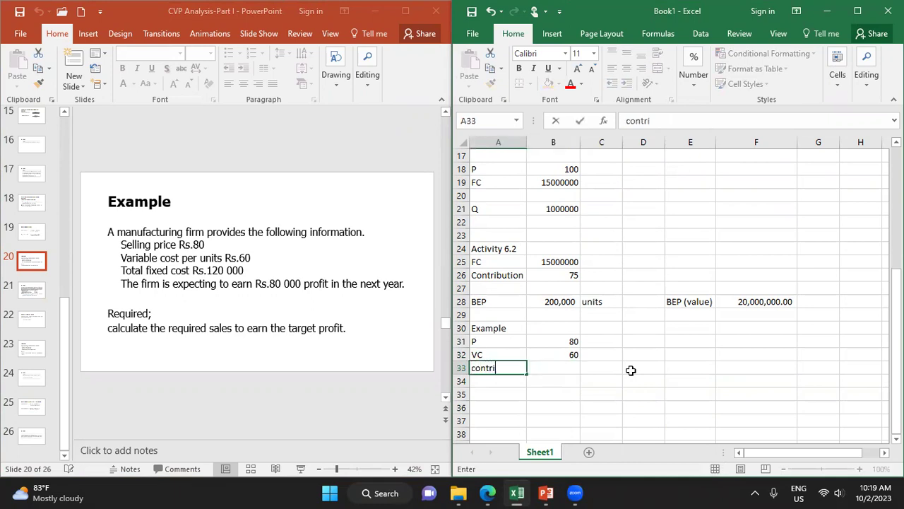
pyautogui.write('bution')
pyautogui.press('Tab')
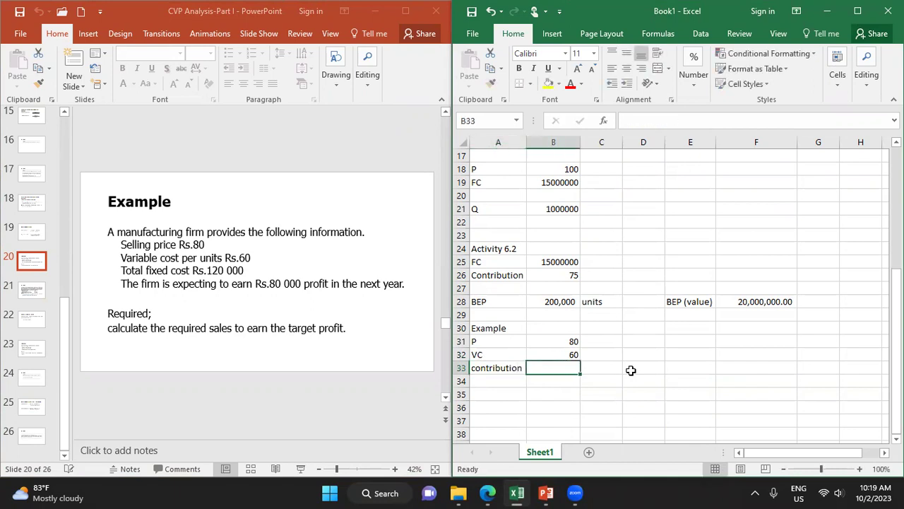
pyautogui.write('=')
pyautogui.click(569, 338)
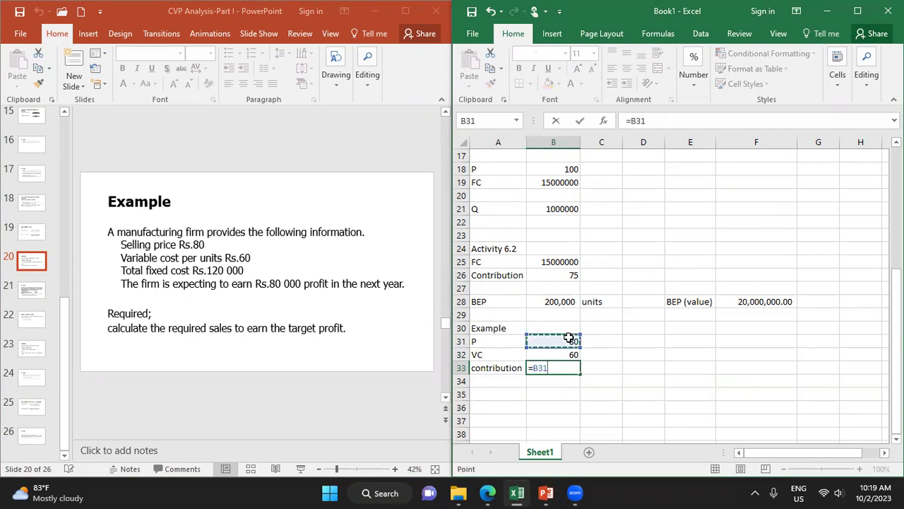
pyautogui.write('-')
pyautogui.click(564, 356)
pyautogui.press('Return')
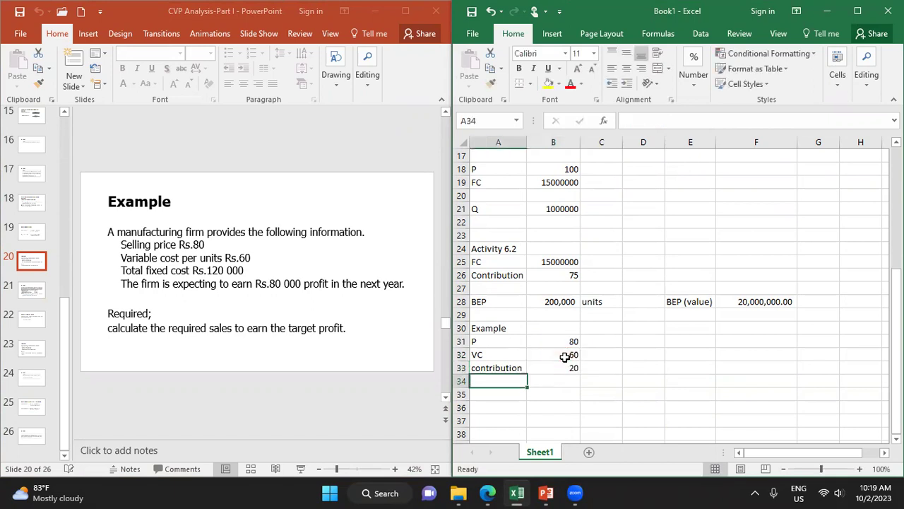
# Enter the label "FC" in A35 and the example's total fixed cost, 120000, in B35.
pyautogui.click(502, 393)
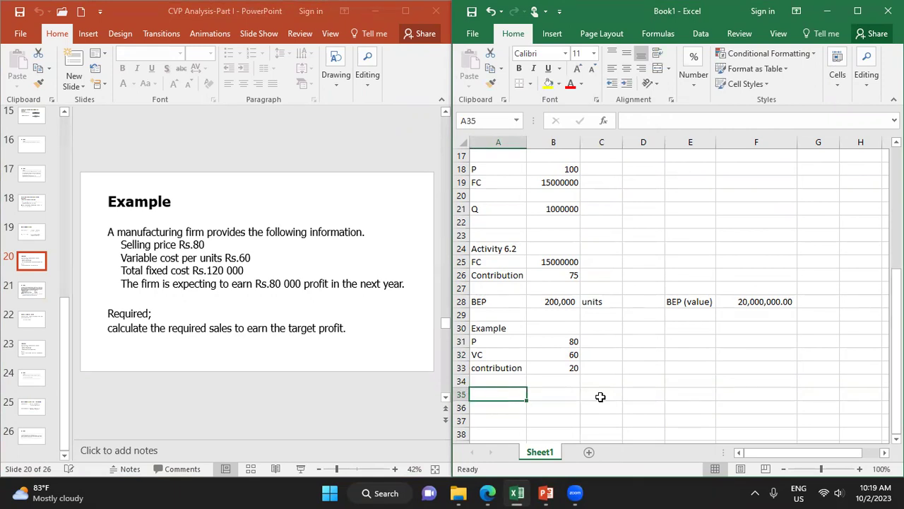
pyautogui.write('FC')
pyautogui.press('Tab')
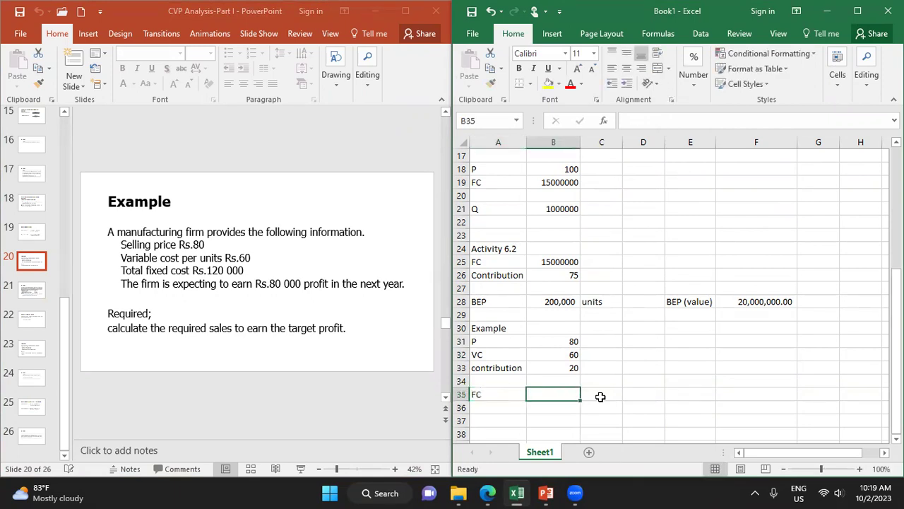
pyautogui.write('120000')
pyautogui.press('Return')
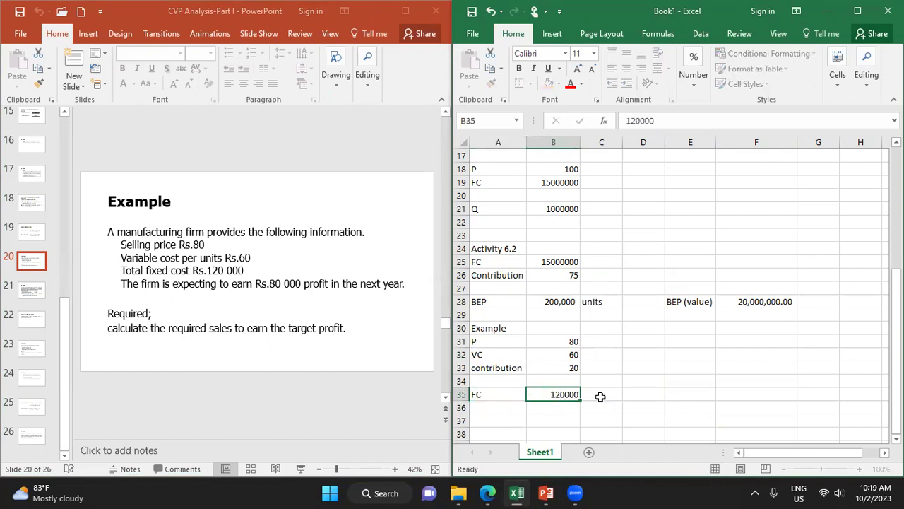
# Enter the label "Profit" in A36 and the target profit, 80000, in B36.
pyautogui.write('P')
pyautogui.press('BackSpace')
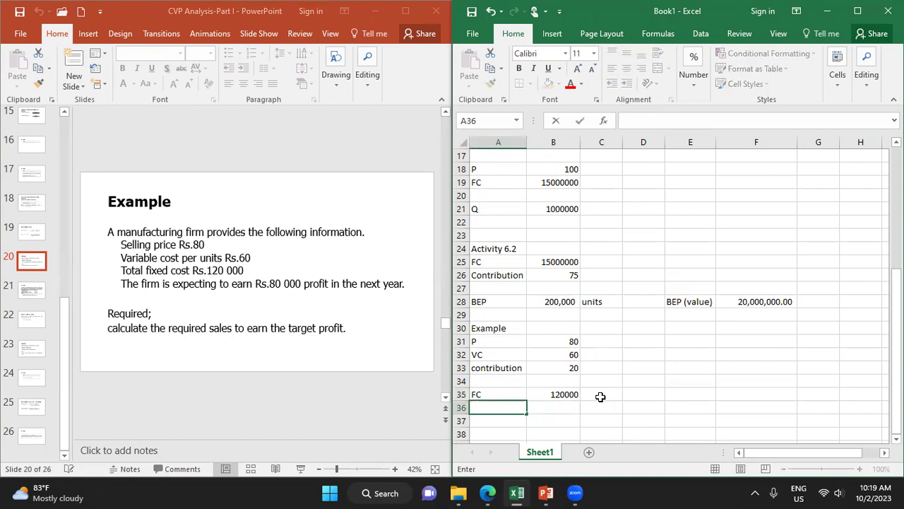
pyautogui.write('Profu')
pyautogui.press('BackSpace')
pyautogui.write('it')
pyautogui.press('Tab')
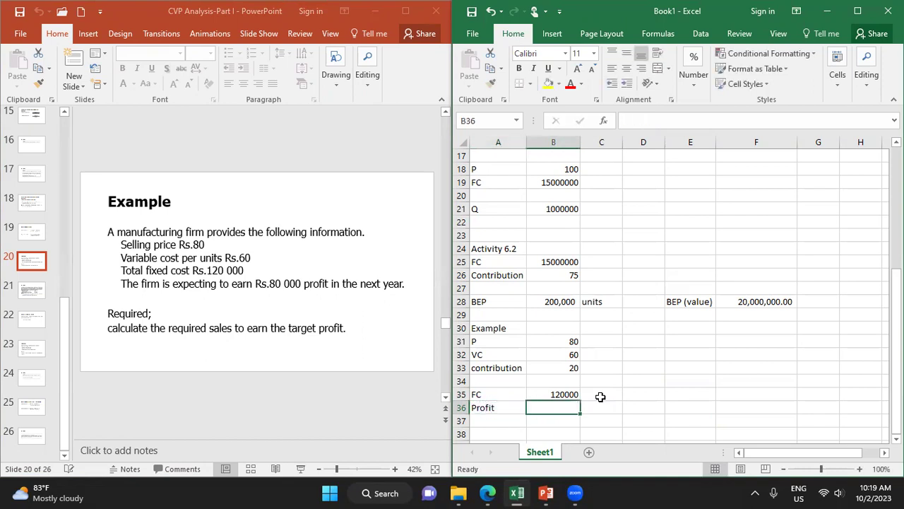
pyautogui.write('80')
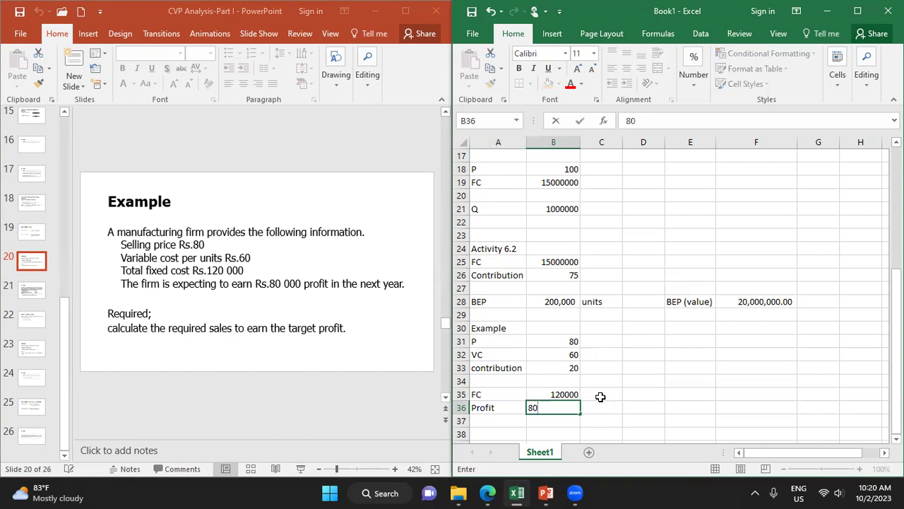
pyautogui.write('000')
# Enter the label "Sales valume (Units)" in D31, beside the example's figures.
pyautogui.click(639, 340)
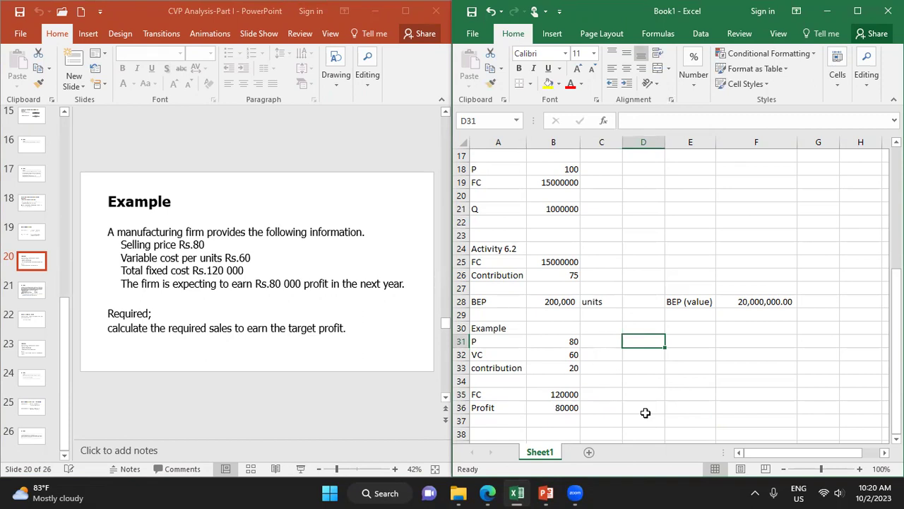
pyautogui.write('Re')
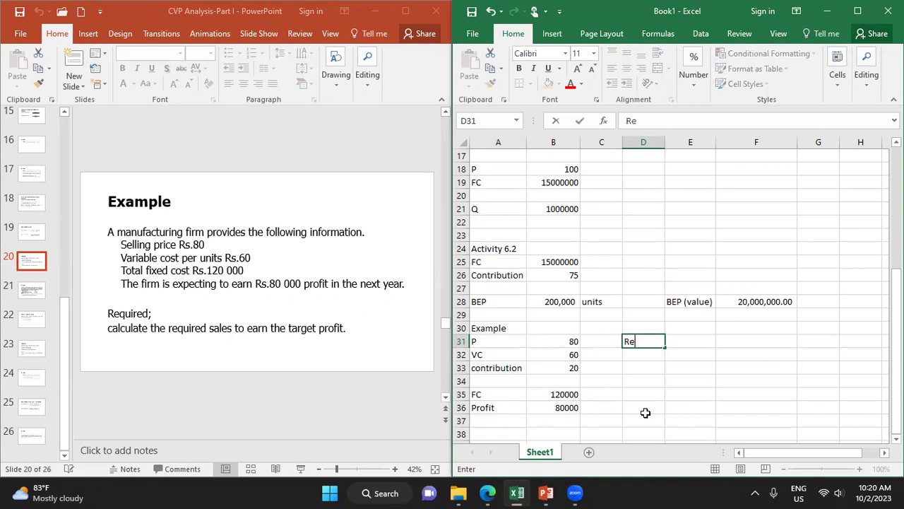
pyautogui.press('BackSpace')
pyautogui.press('BackSpace')
pyautogui.write('Sales value')
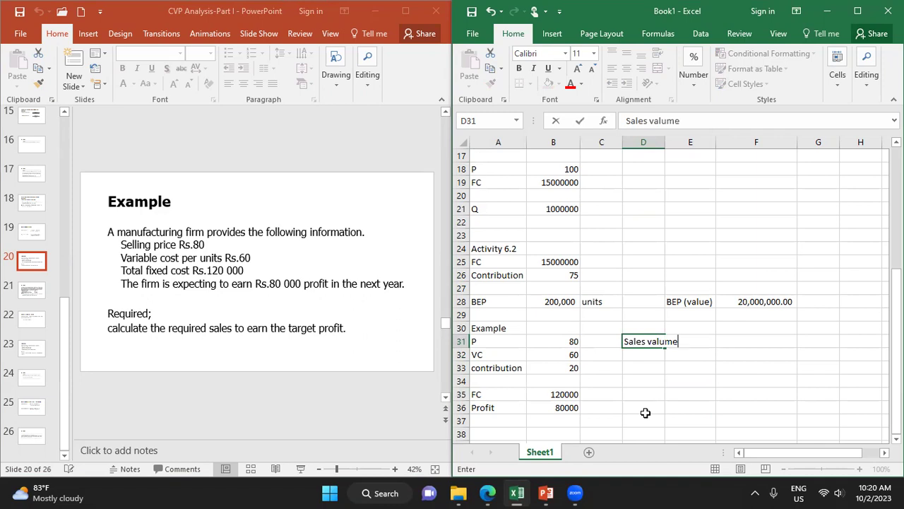
pyautogui.write(' (Units)')
pyautogui.press('Tab')
# Calculate the required sales units for the target profit in F31 with the formula =(B35+B36)/B33.
pyautogui.press('Right')
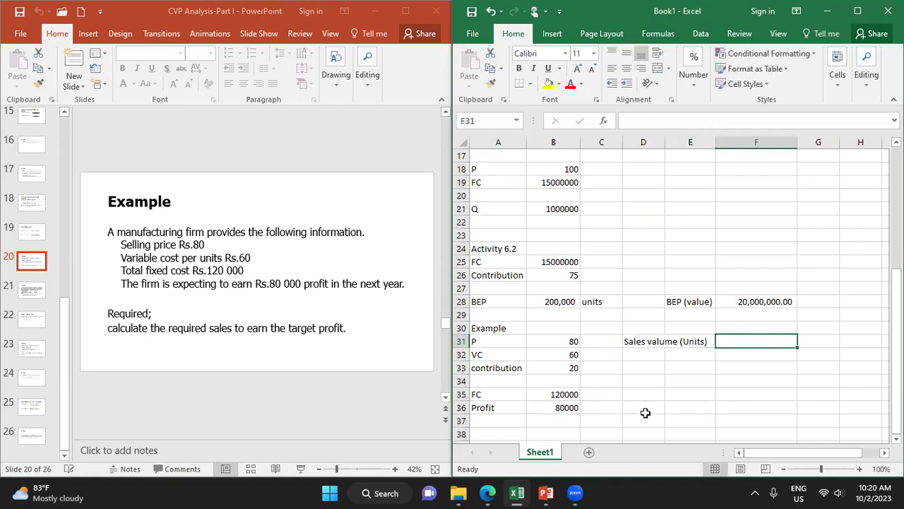
pyautogui.write('=')
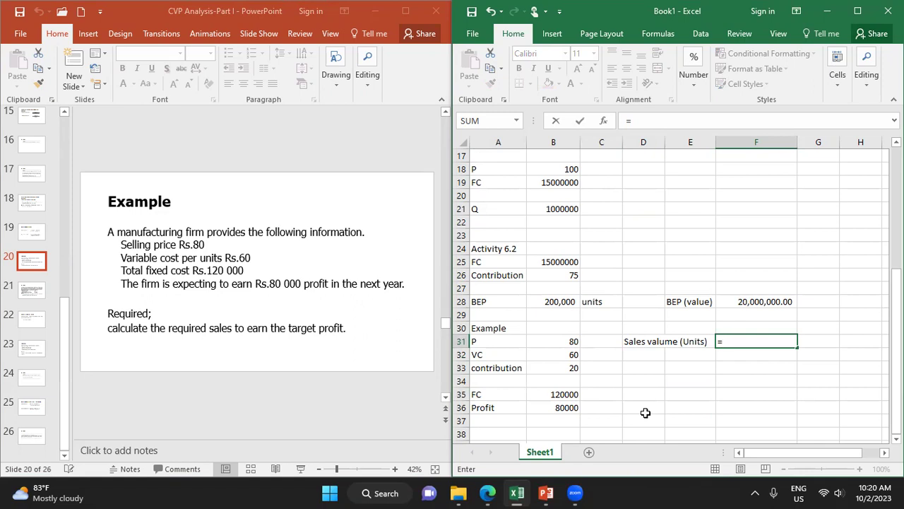
pyautogui.write('(')
pyautogui.click(556, 395)
pyautogui.write('+')
pyautogui.click(554, 406)
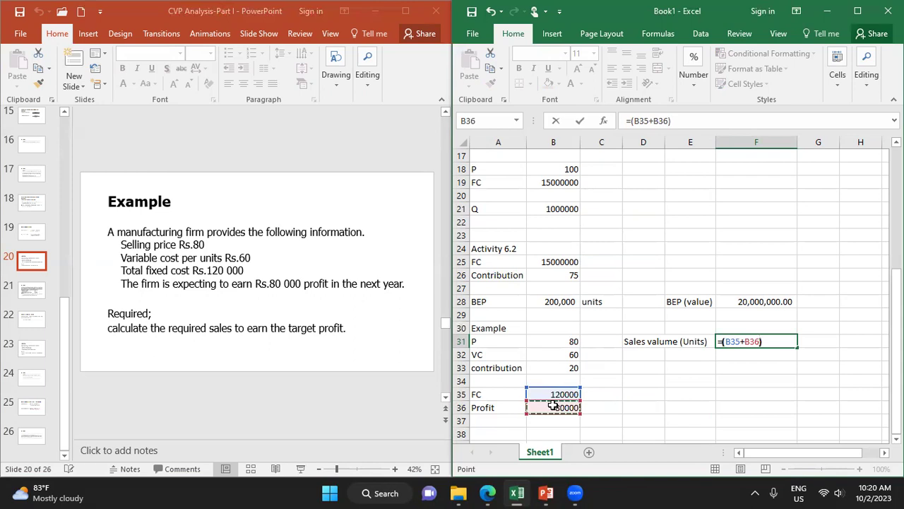
pyautogui.write(')/')
pyautogui.click(573, 370)
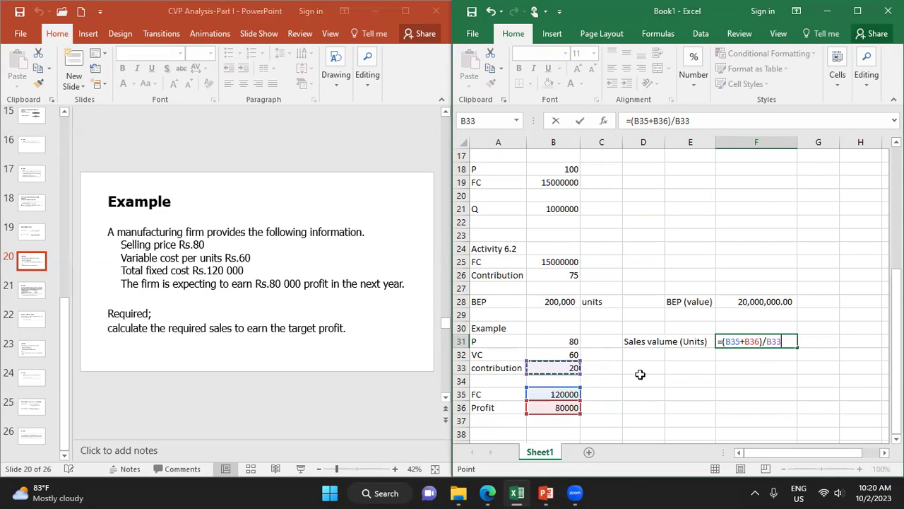
pyautogui.press('Return')
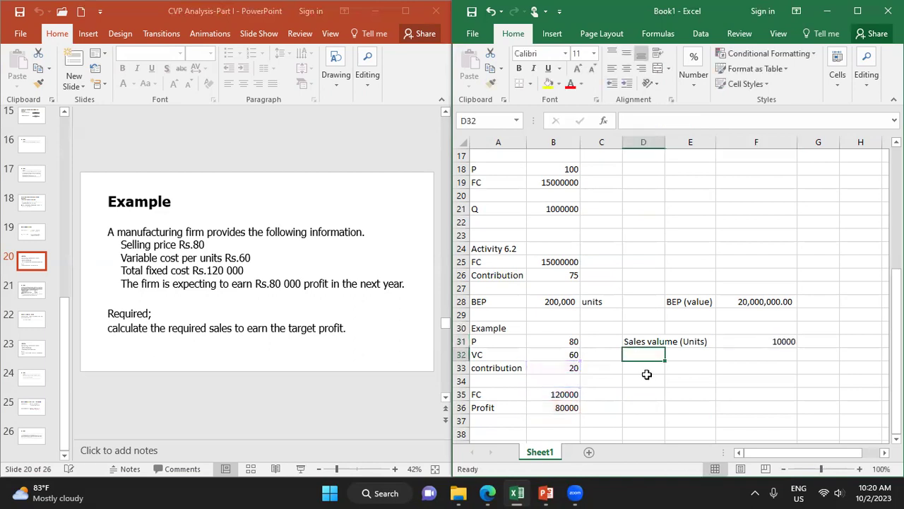
# Format the required sales units in F31 with the comma style and no decimal places.
pyautogui.click(757, 340)
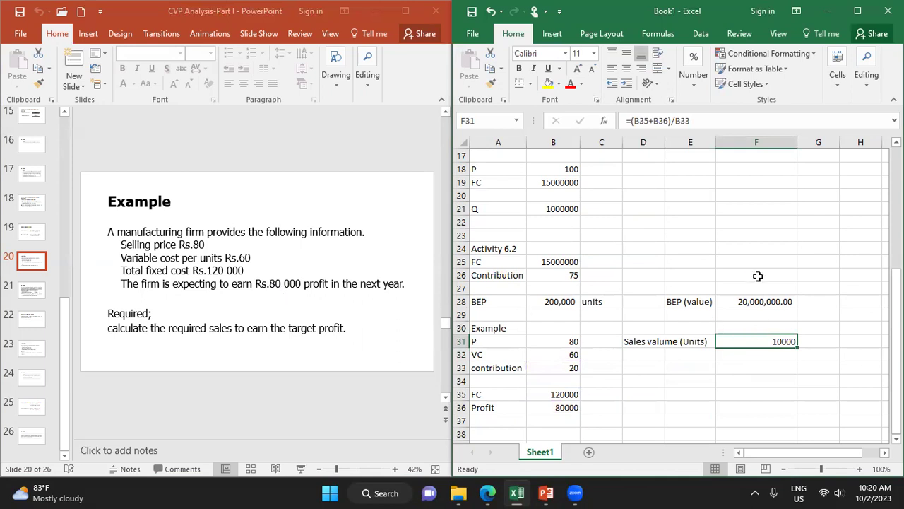
pyautogui.click(690, 80)
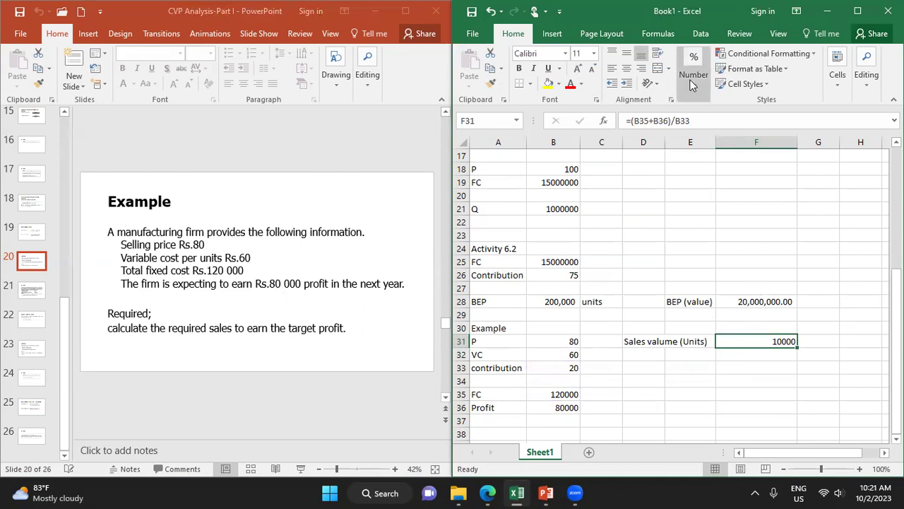
pyautogui.click(725, 139)
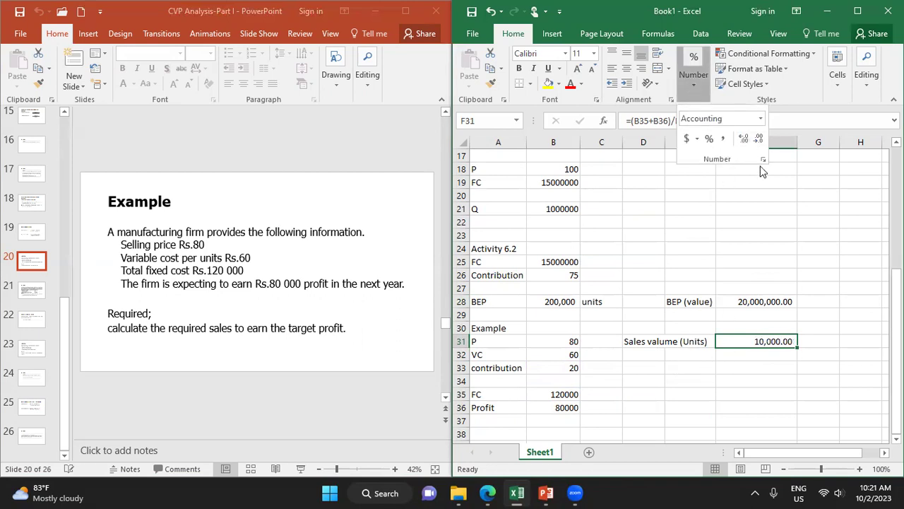
pyautogui.click(695, 95)
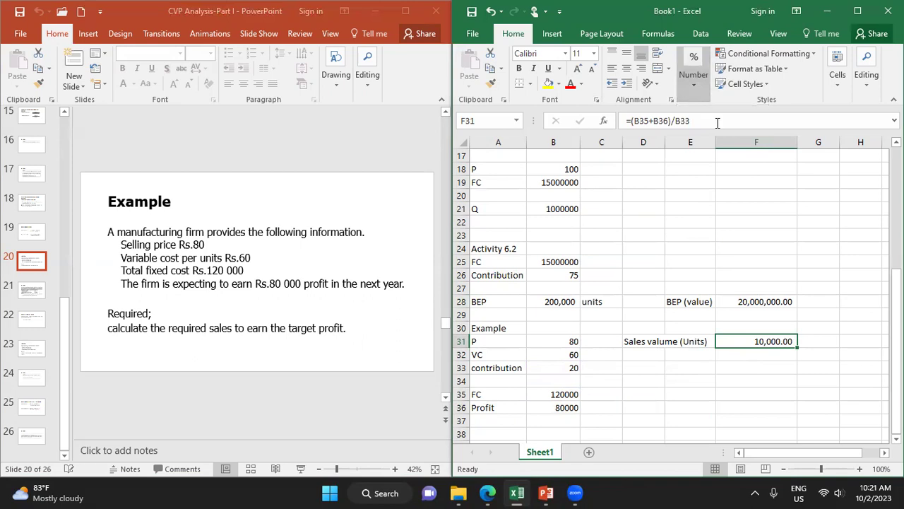
pyautogui.click(693, 90)
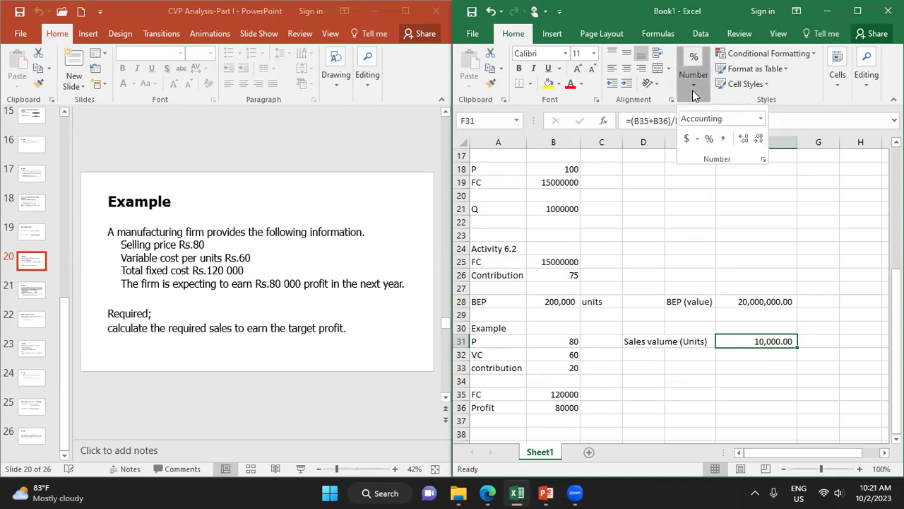
pyautogui.click(759, 140)
pyautogui.click(759, 140)
pyautogui.click(648, 372)
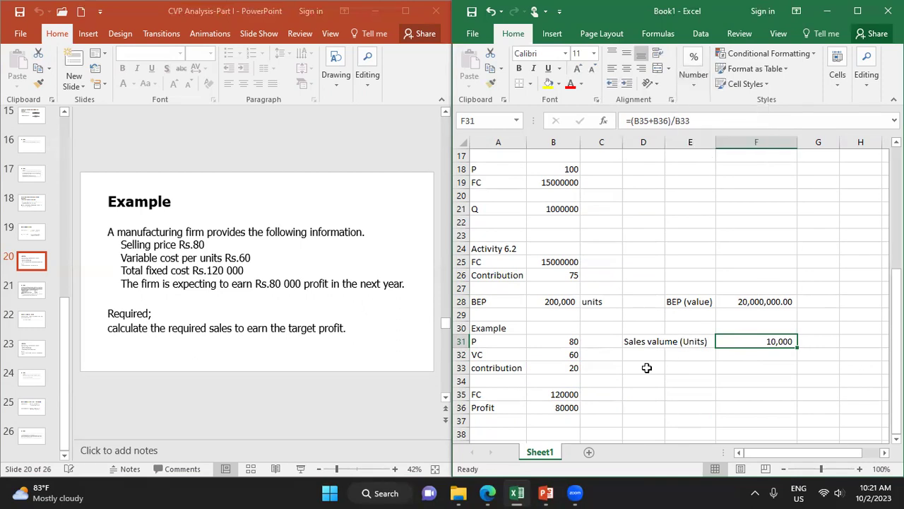
# Enter the label "Sales volume (Rs)" in D33, below the sales units label.
pyautogui.click(645, 368)
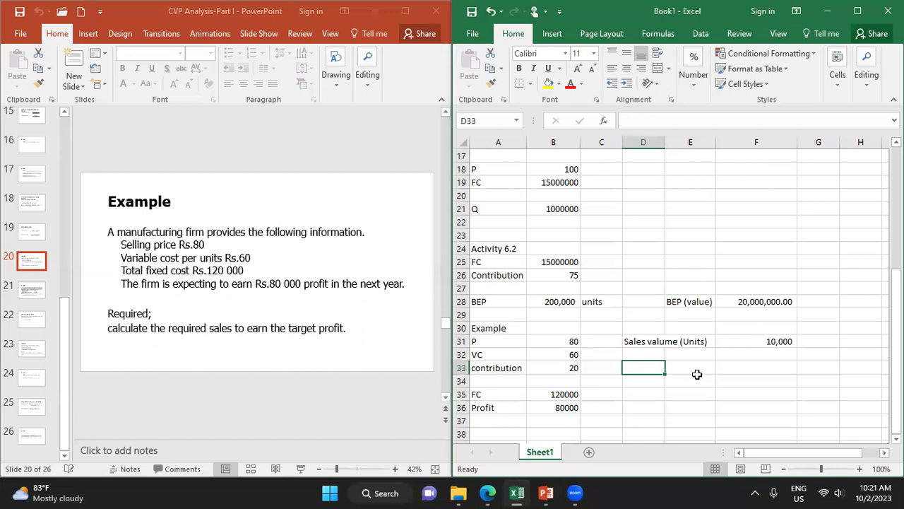
pyautogui.write('Sales ')
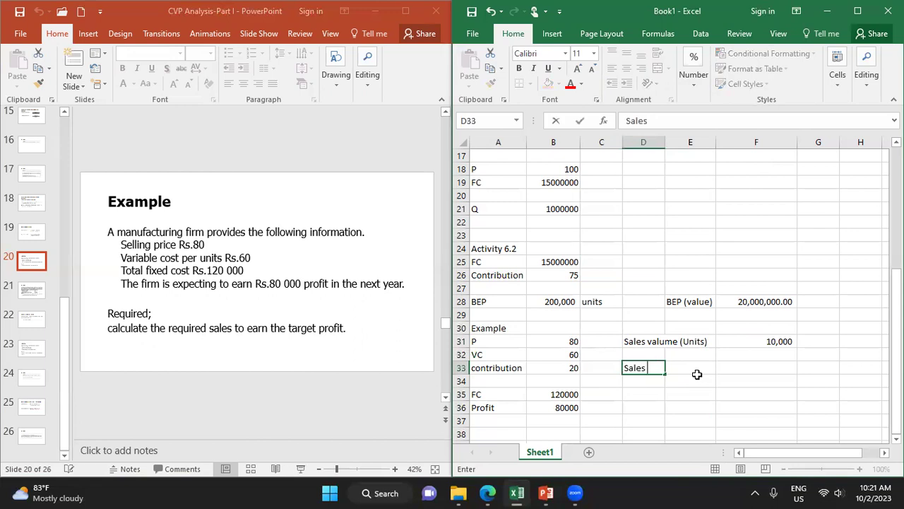
pyautogui.write('volume (R')
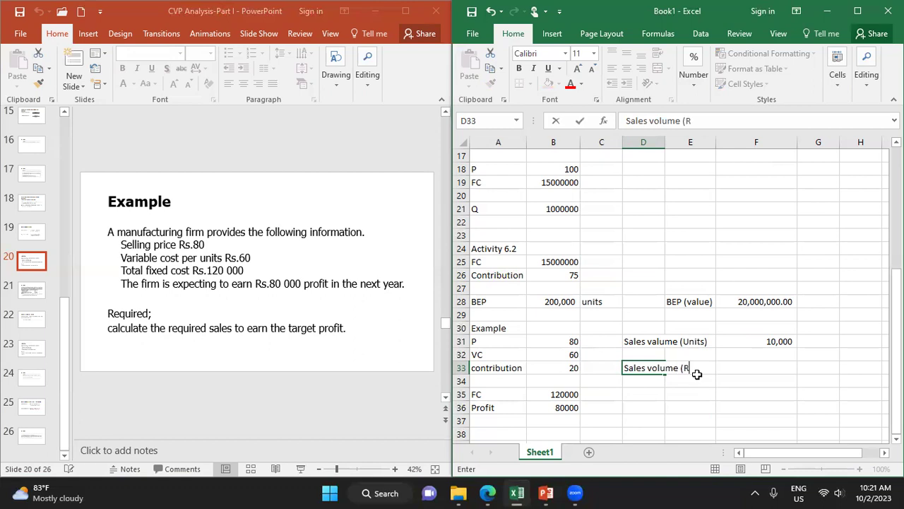
pyautogui.write('s)')
pyautogui.press('Tab')
pyautogui.press('Tab')
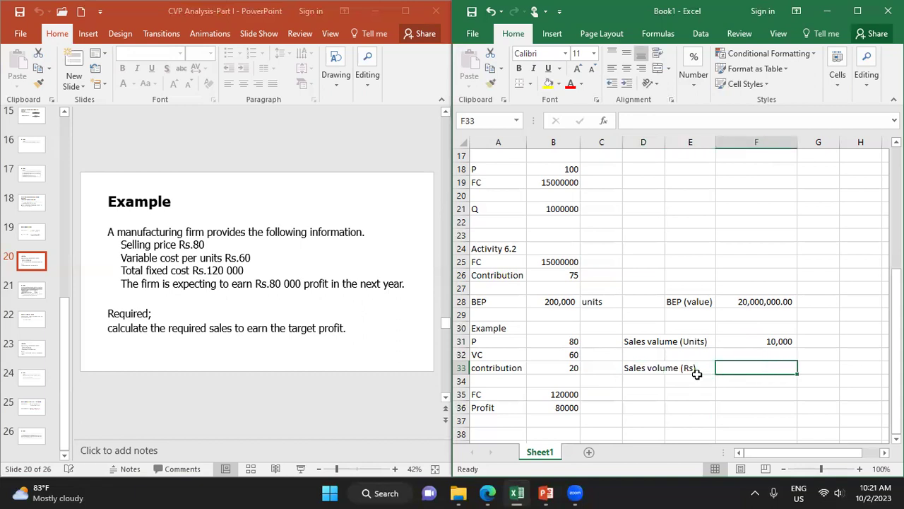
pyautogui.write('=')
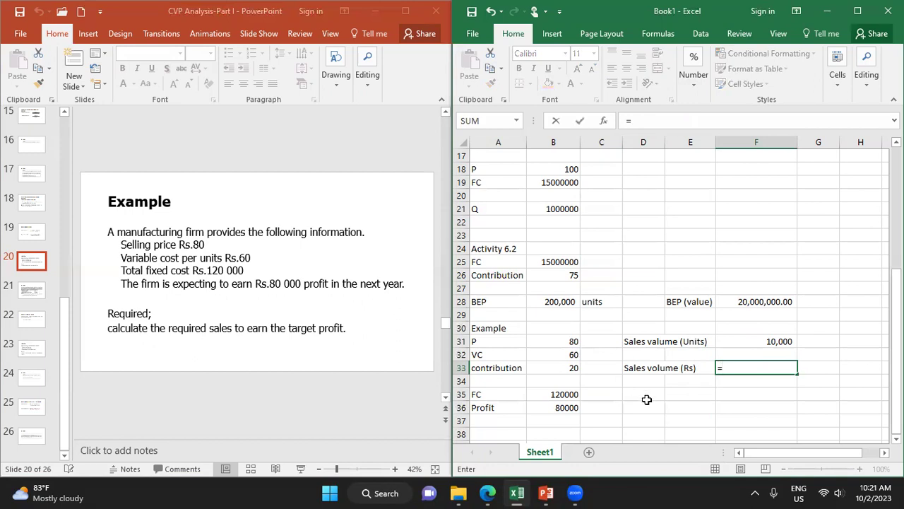
pyautogui.write('(')
pyautogui.click(562, 392)
pyautogui.write('+')
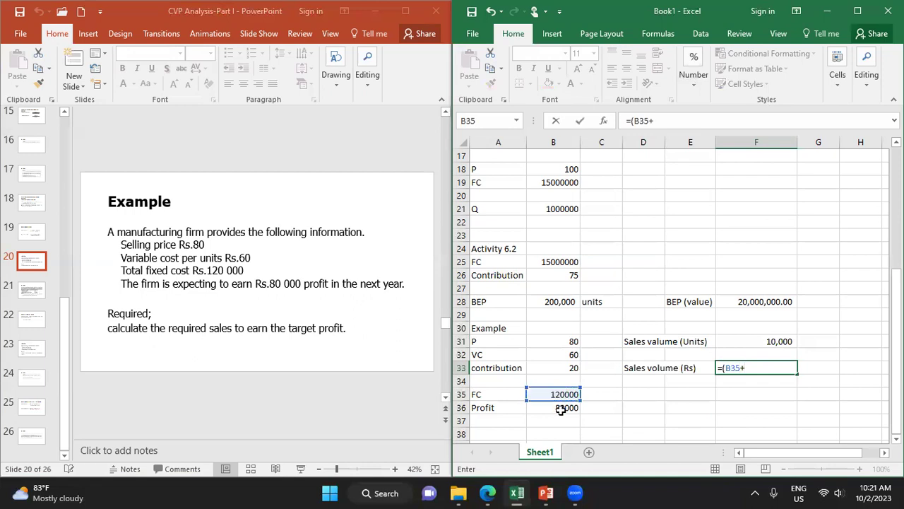
pyautogui.click(561, 409)
pyautogui.write(')')
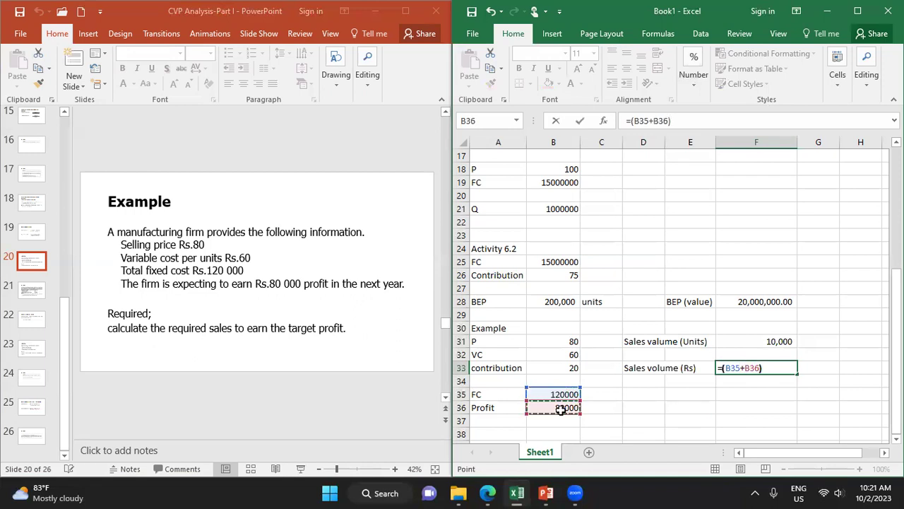
pyautogui.write('/(')
pyautogui.click(572, 370)
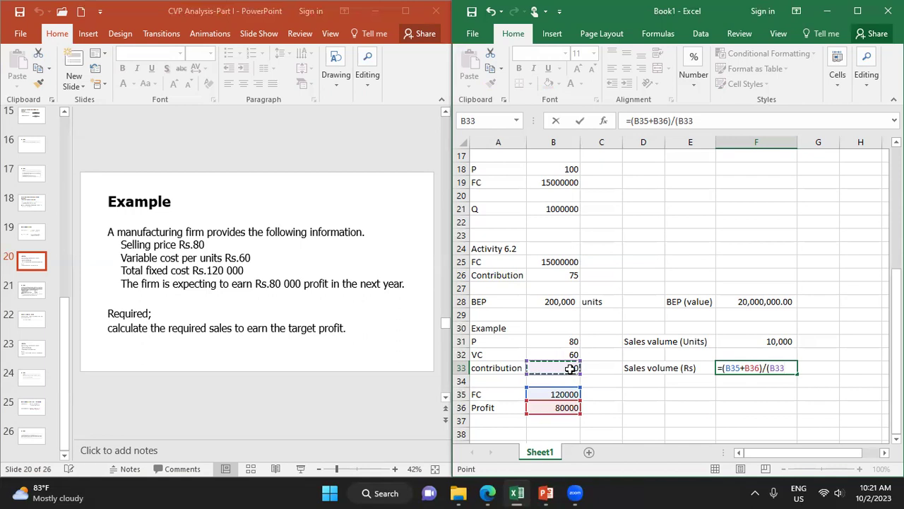
pyautogui.press('BackSpace')
pyautogui.press('BackSpace')
pyautogui.press('BackSpace')
pyautogui.press('BackSpace')
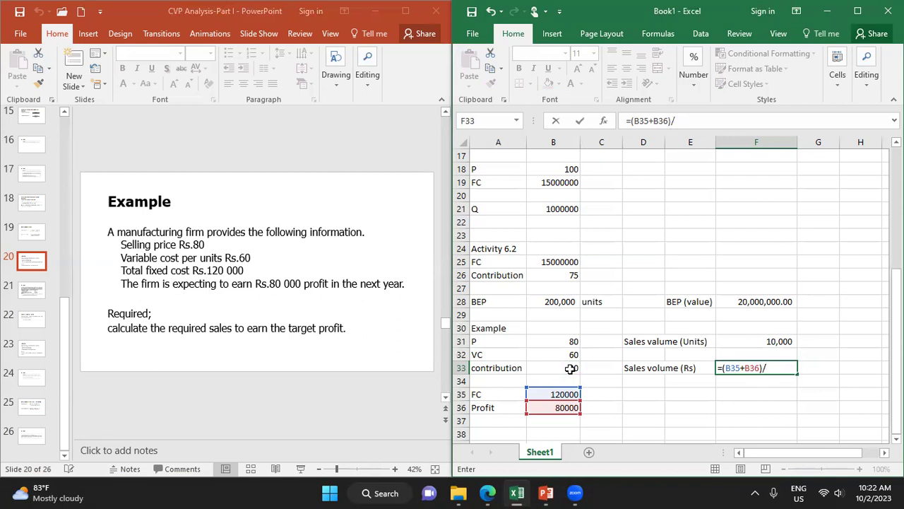
pyautogui.click(861, 340)
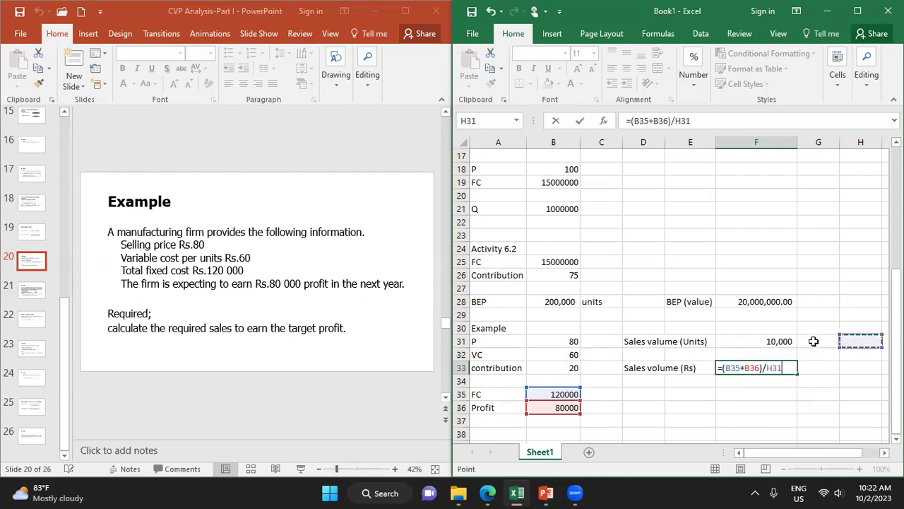
pyautogui.click(783, 368)
pyautogui.press('BackSpace')
pyautogui.press('BackSpace')
pyautogui.press('BackSpace')
pyautogui.press('BackSpace')
pyautogui.press('BackSpace')
pyautogui.press('BackSpace')
pyautogui.press('BackSpace')
pyautogui.press('BackSpace')
pyautogui.press('BackSpace')
pyautogui.press('BackSpace')
pyautogui.press('BackSpace')
pyautogui.press('BackSpace')
pyautogui.press('BackSpace')
pyautogui.press('BackSpace')
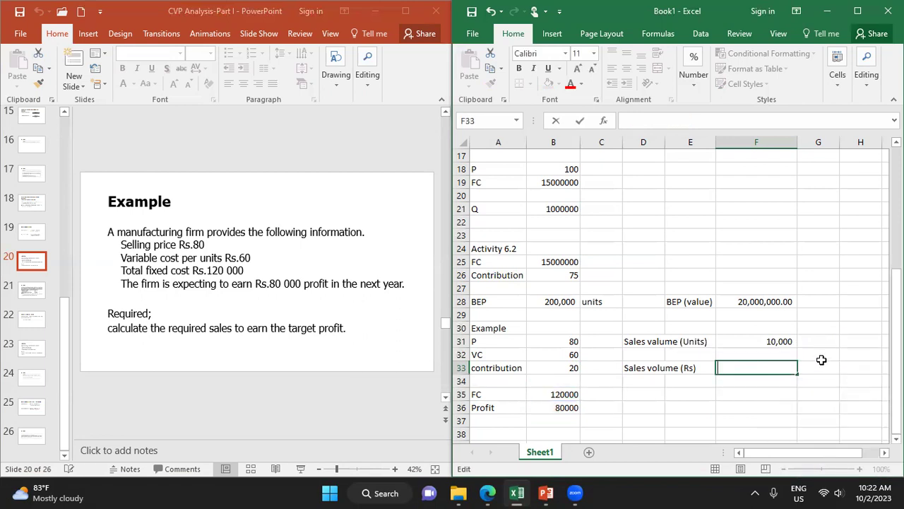
# Enter the label "CR" for the contribution ratio in H31, beside the sales units result.
pyautogui.click(849, 343)
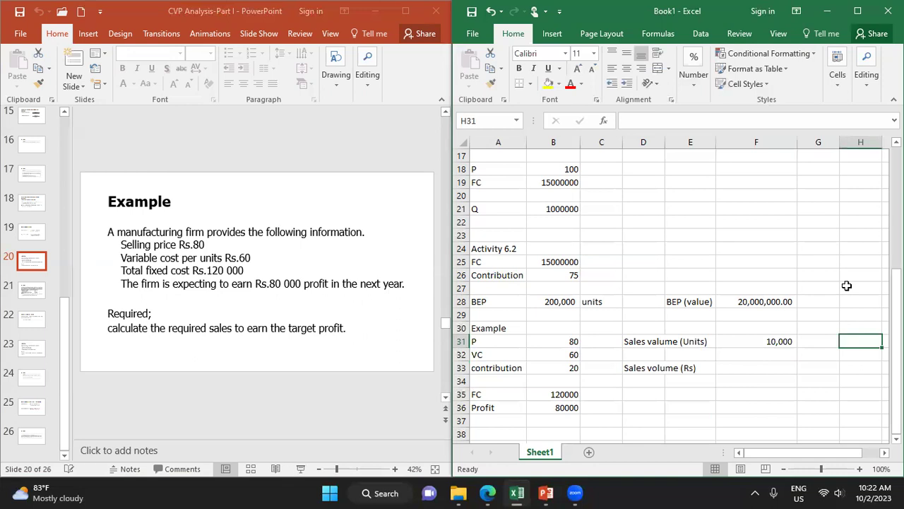
pyautogui.write('CR')
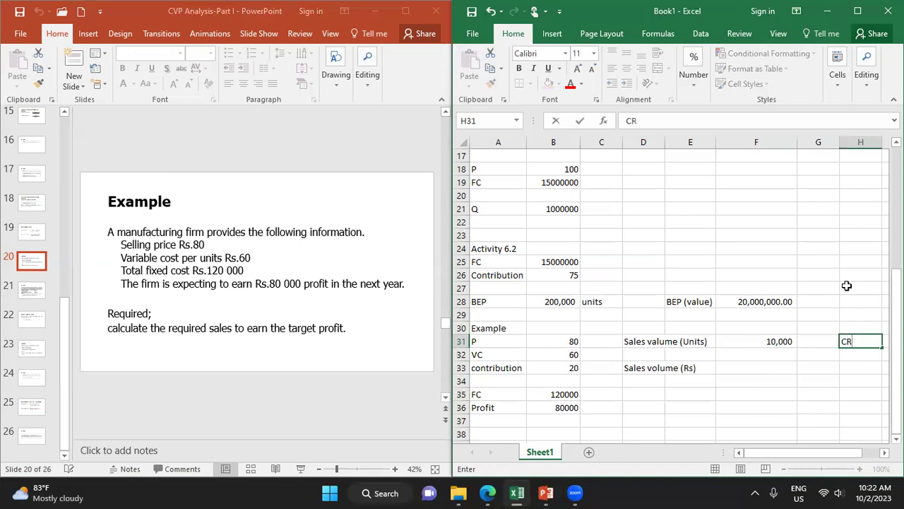
pyautogui.press('Tab')
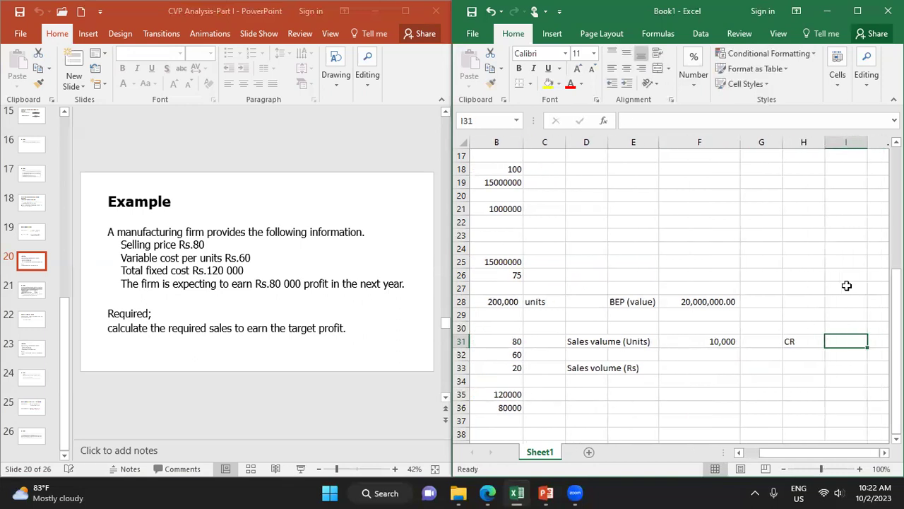
pyautogui.write('=')
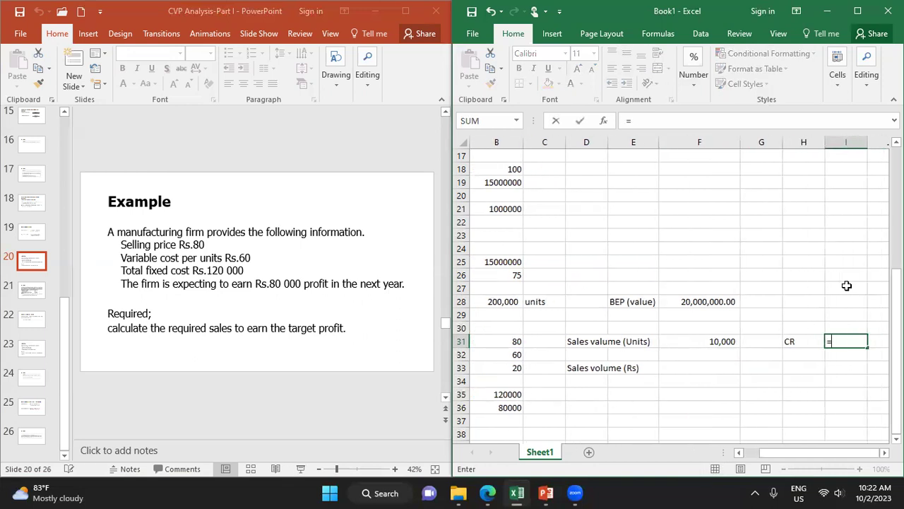
pyautogui.click(507, 343)
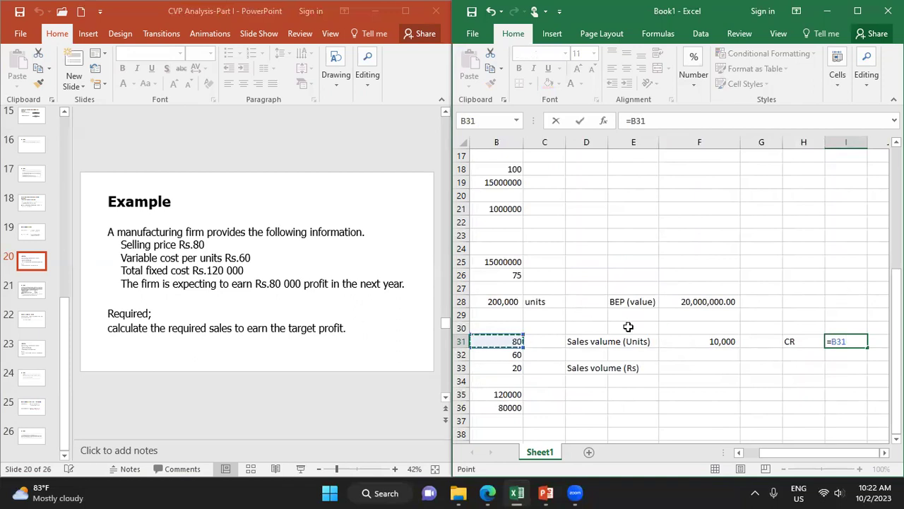
pyautogui.write('/')
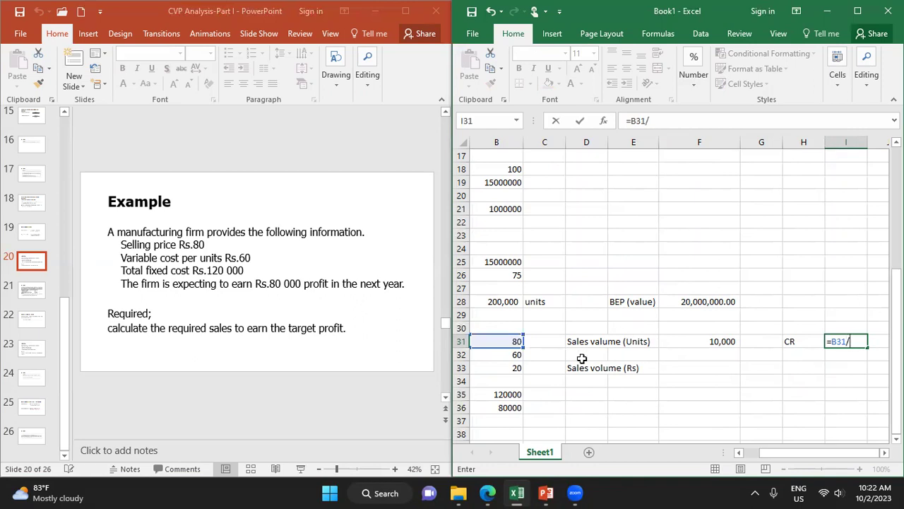
pyautogui.press('BackSpace')
pyautogui.press('BackSpace')
pyautogui.press('BackSpace')
pyautogui.press('BackSpace')
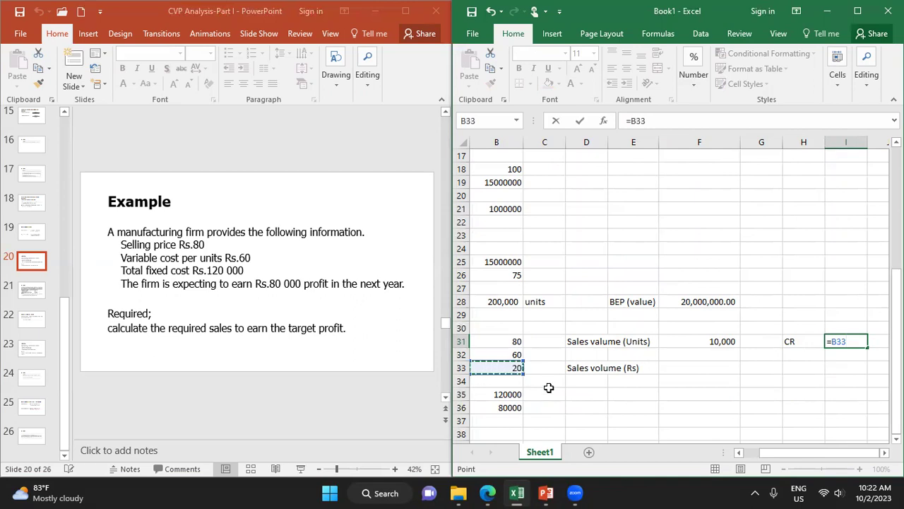
# Calculate the example's contribution ratio in I31 with the formula =B33/B31.
pyautogui.hscroll(-2, 548, 389)
pyautogui.hscroll(5, 548, 388)
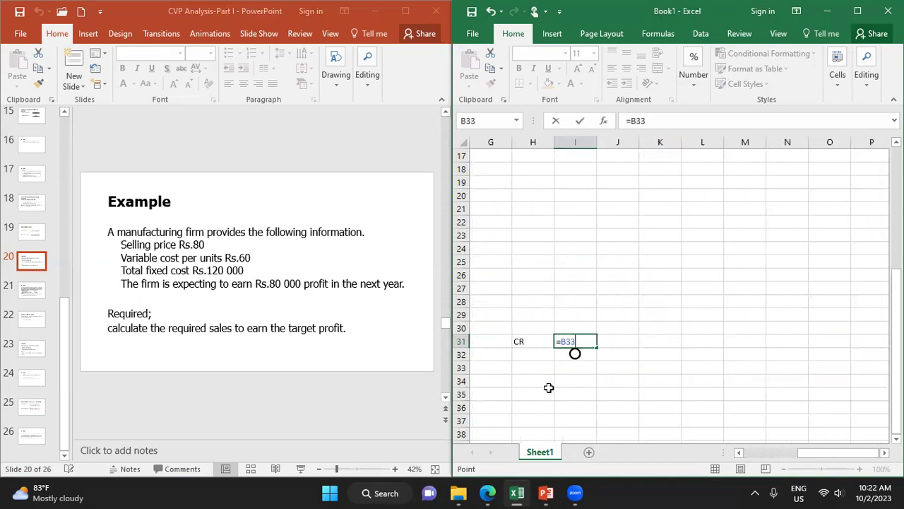
pyautogui.write('/')
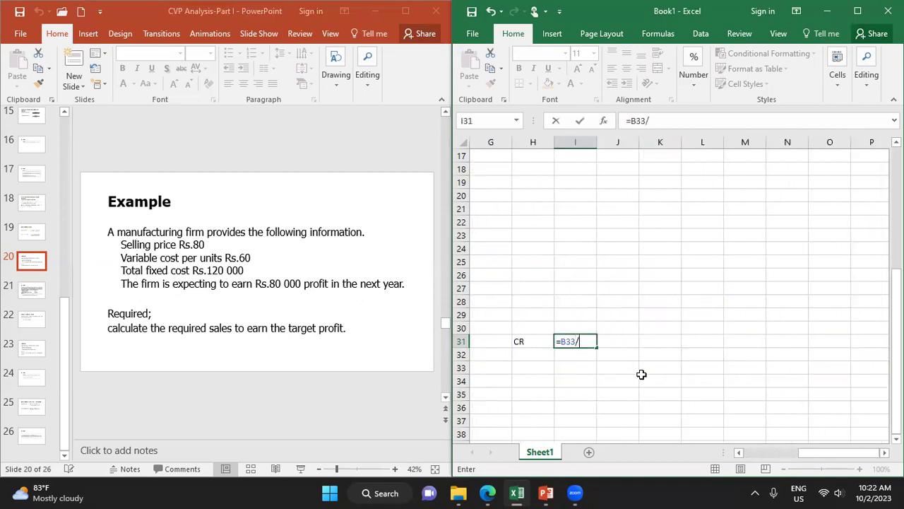
pyautogui.hscroll(-3, 641, 374)
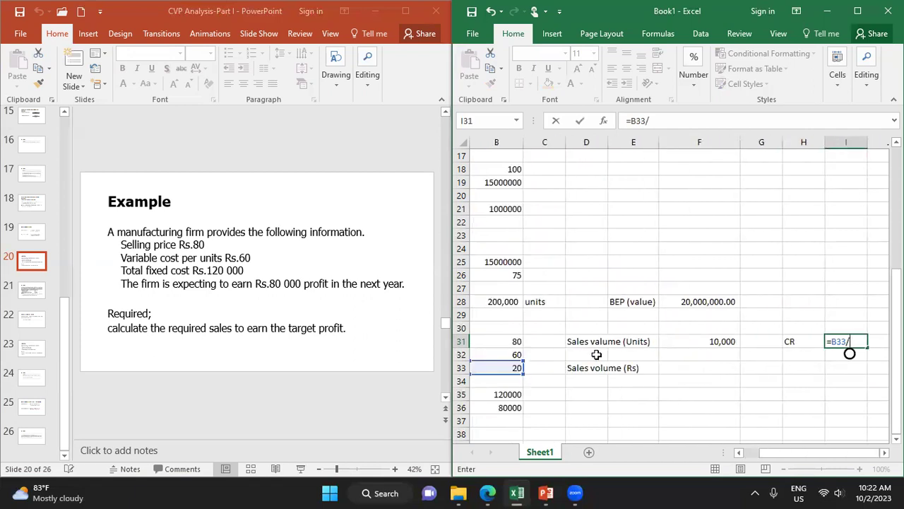
pyautogui.click(510, 339)
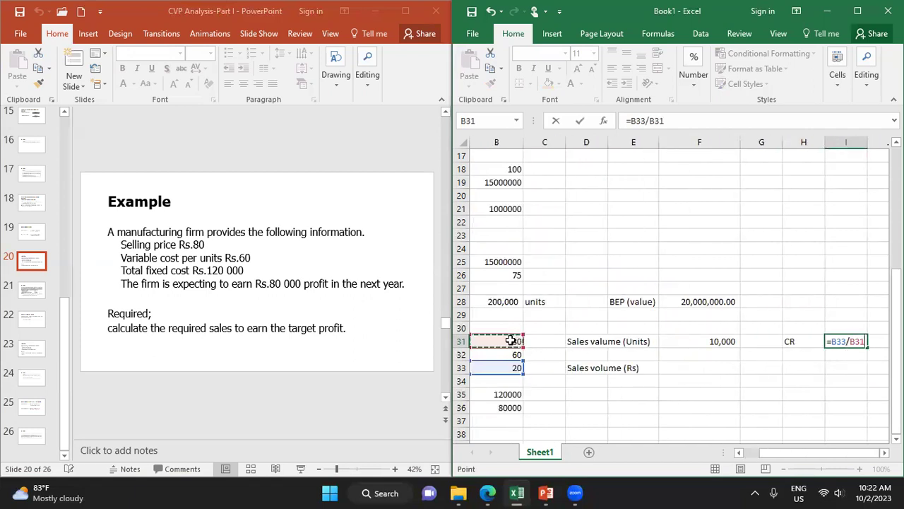
pyautogui.press('Return')
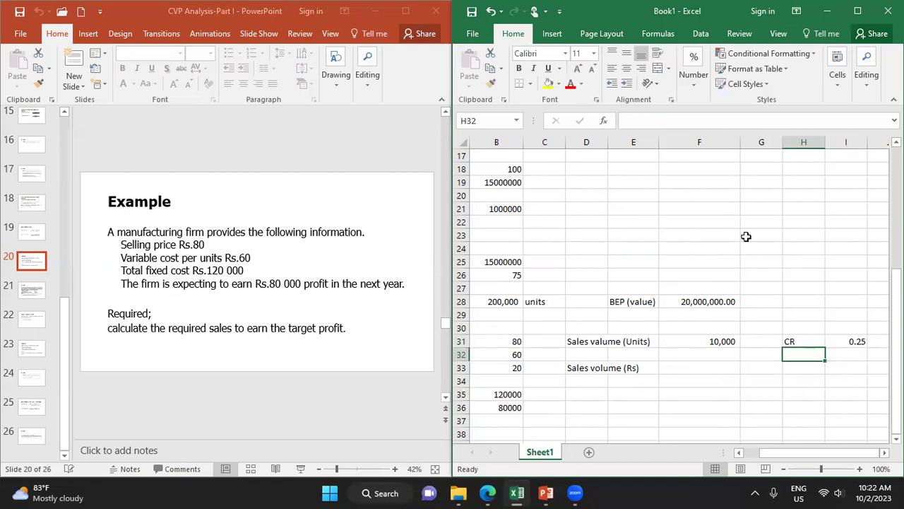
# Format the contribution ratio in I31 as a percentage.
pyautogui.click(844, 340)
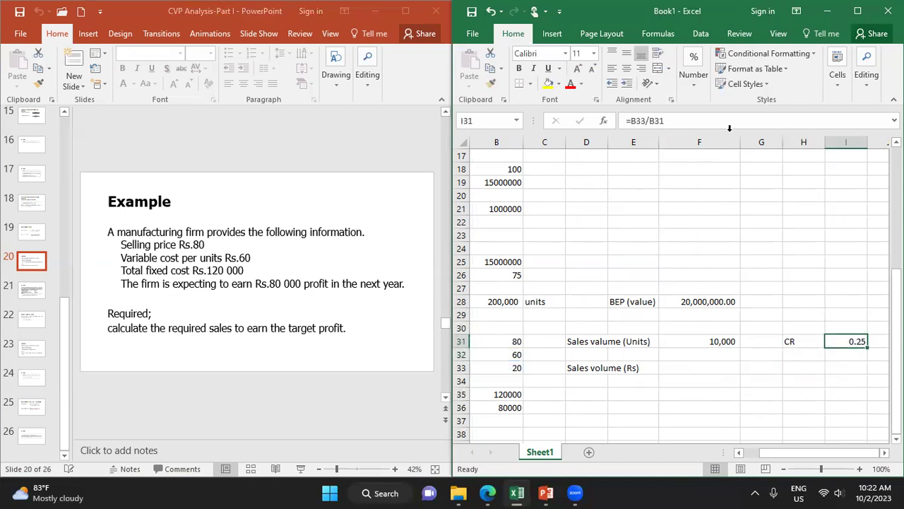
pyautogui.click(694, 78)
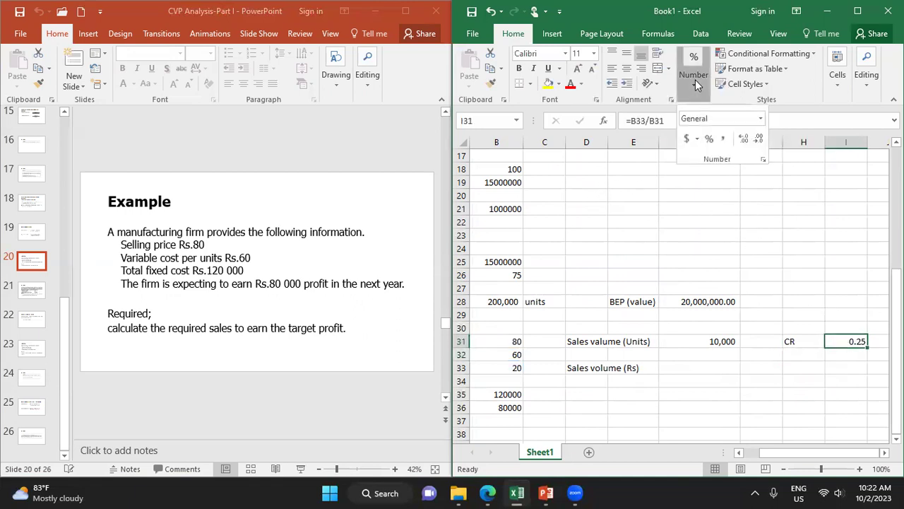
pyautogui.click(709, 139)
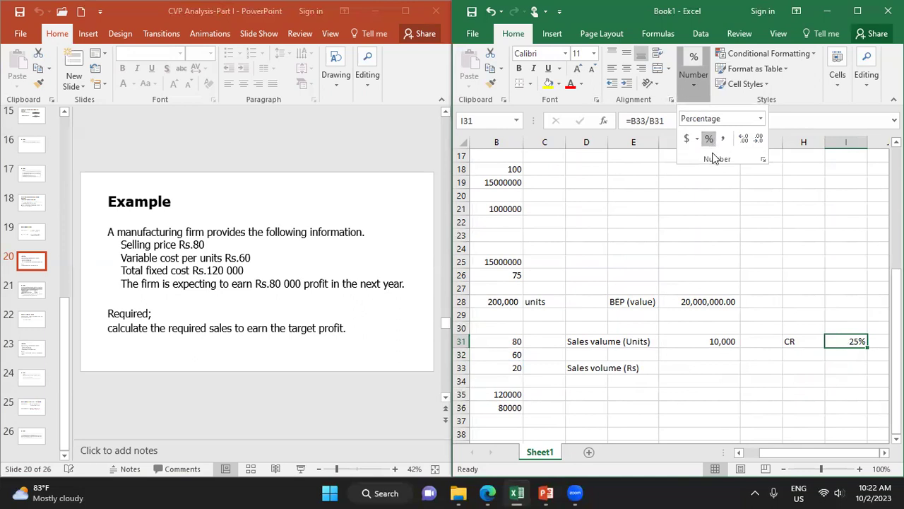
pyautogui.click(688, 366)
# Start the rupee sales formula in F33 by adding the fixed cost in B35 and the target profit in B36.
pyautogui.click(688, 367)
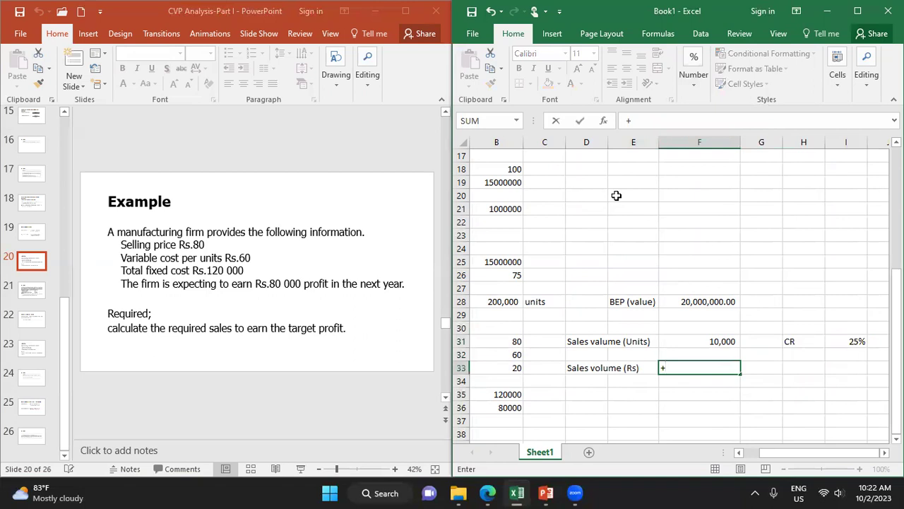
pyautogui.write('=')
pyautogui.click(501, 392)
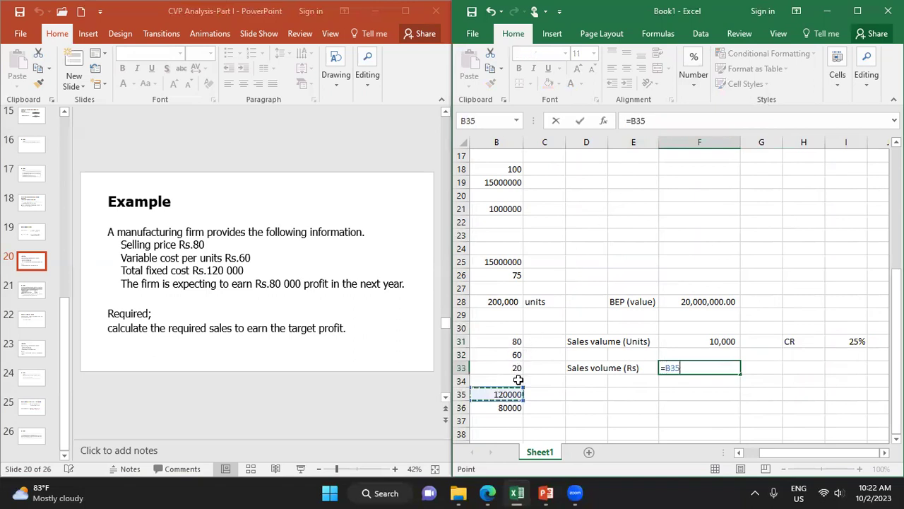
pyautogui.write('+')
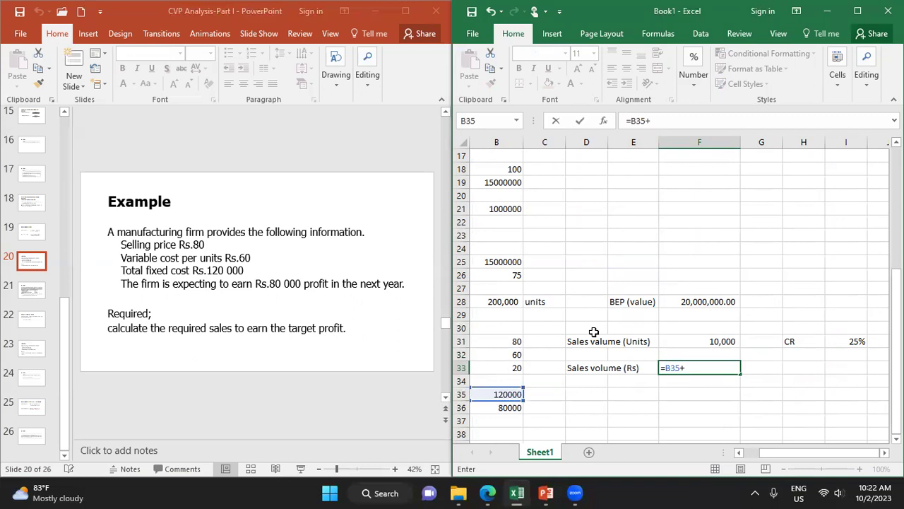
pyautogui.click(509, 406)
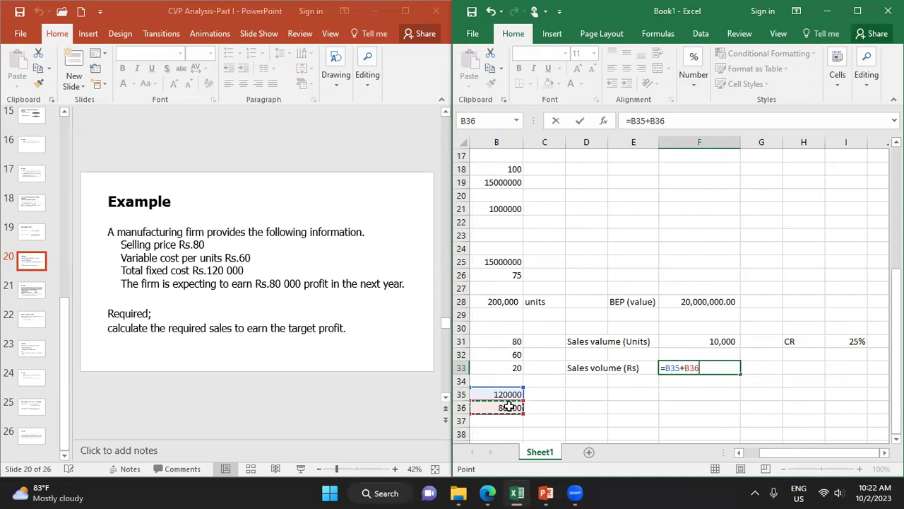
pyautogui.write(')')
pyautogui.press('Return')
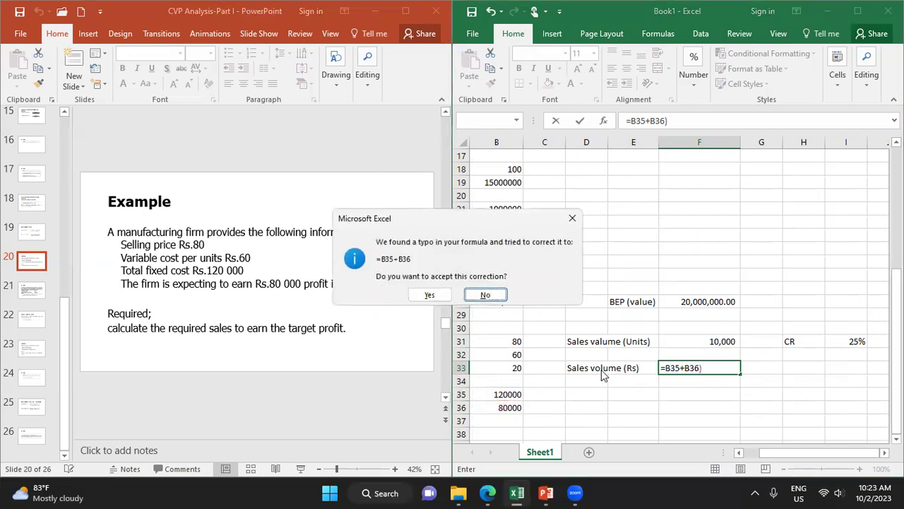
pyautogui.click(573, 219)
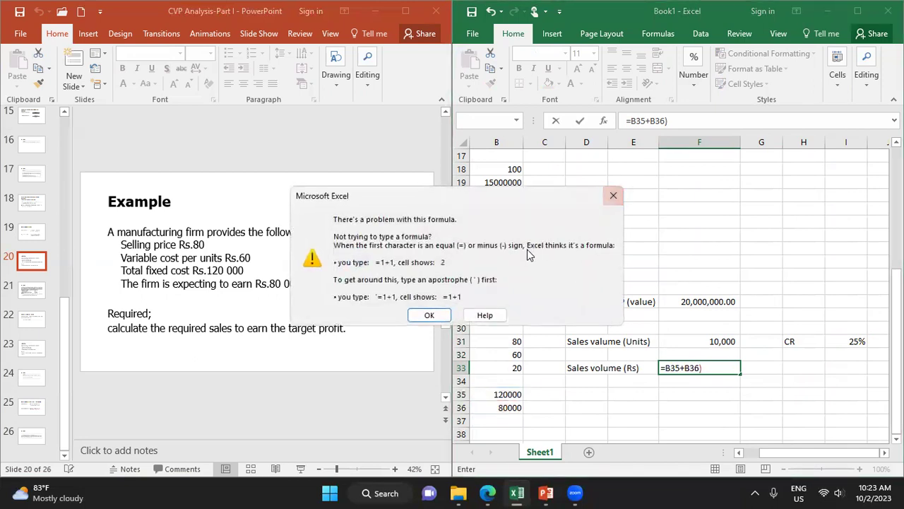
pyautogui.click(613, 195)
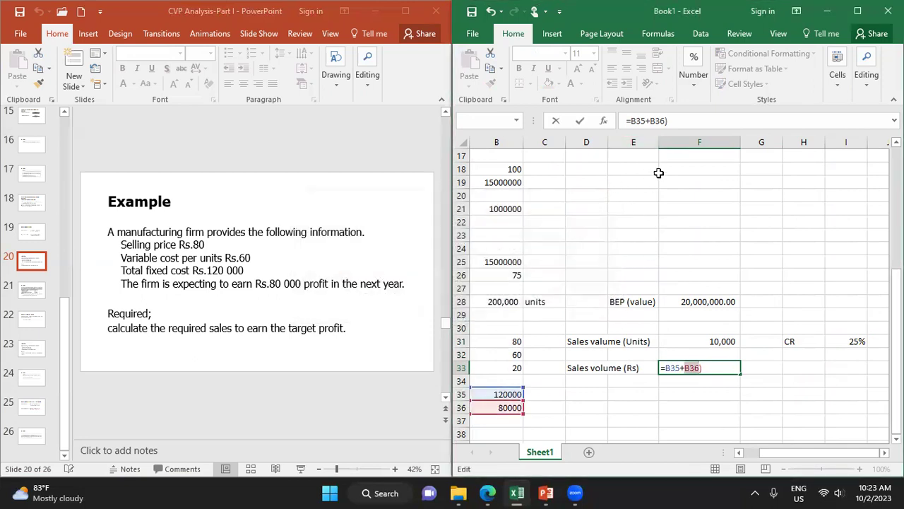
# Correct and complete the sales volume formula in F33 as =(B35+B36)/I31.
pyautogui.click(630, 121)
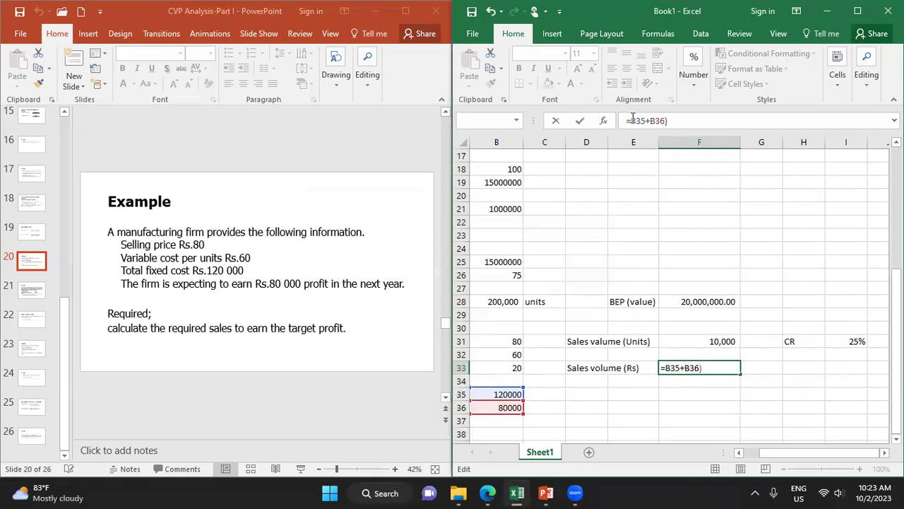
pyautogui.write('(')
pyautogui.click(684, 118)
pyautogui.write('/')
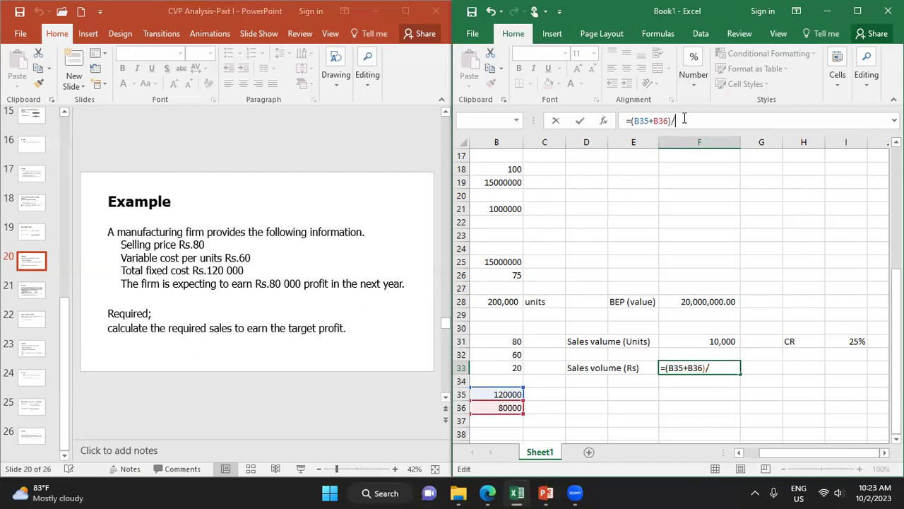
pyautogui.click(848, 341)
pyautogui.press('Return')
pyautogui.press('Return')
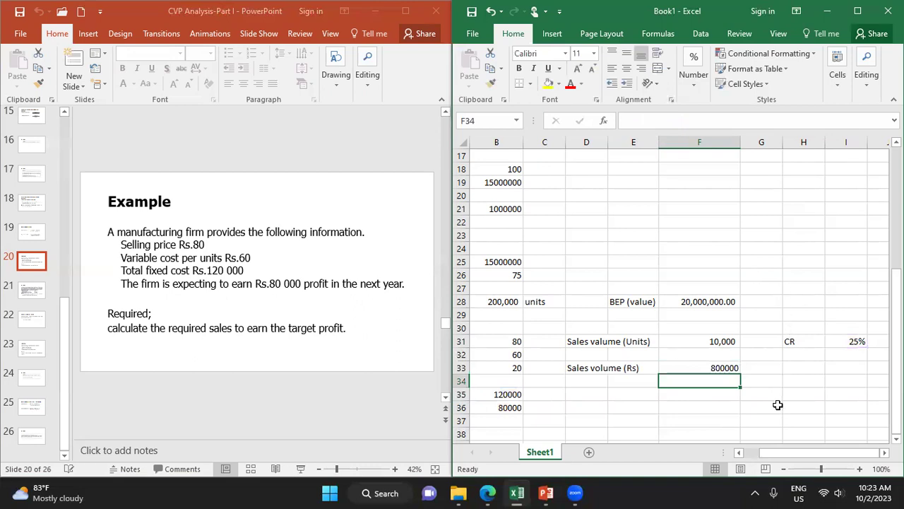
# Format the rupee sales volume in F33 with the comma style.
pyautogui.hscroll(-1, 778, 405)
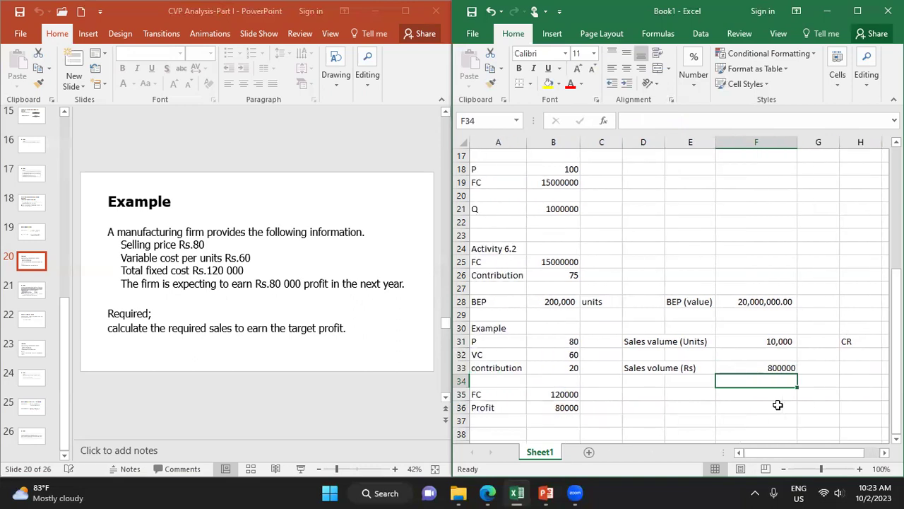
pyautogui.click(753, 368)
pyautogui.click(687, 94)
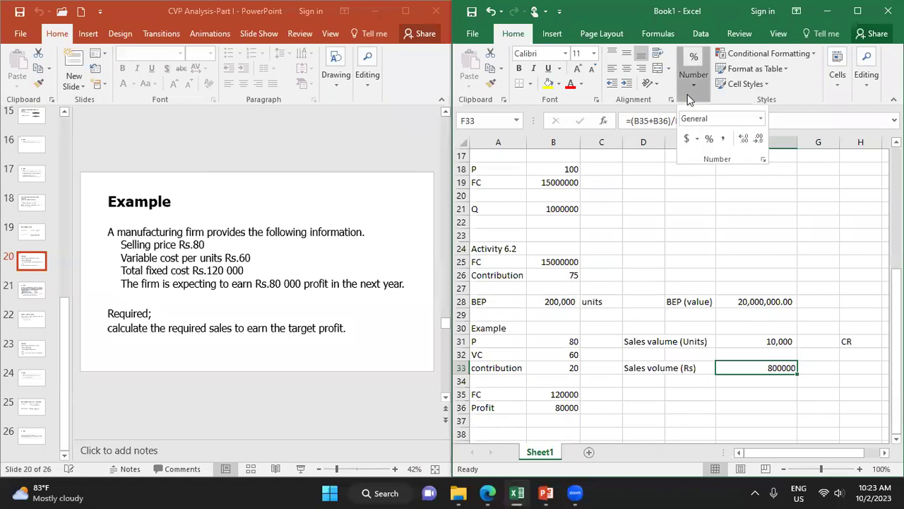
pyautogui.click(722, 140)
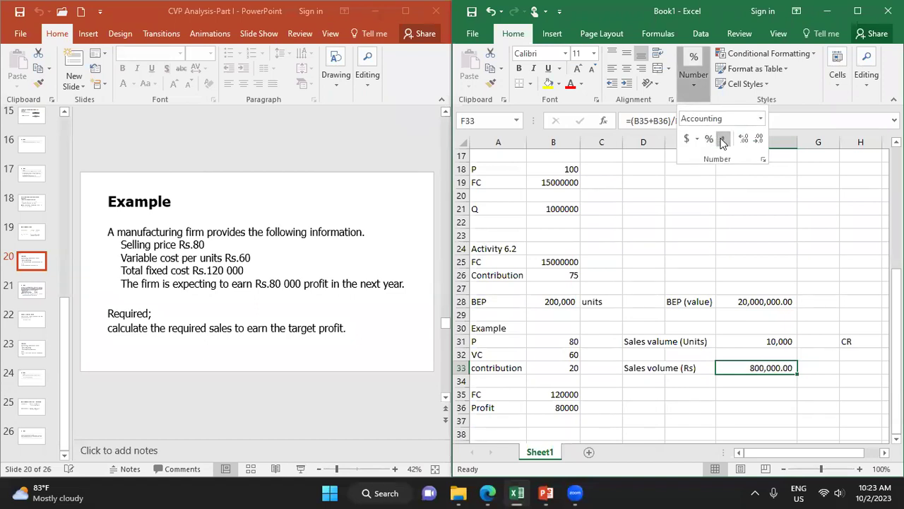
pyautogui.click(719, 403)
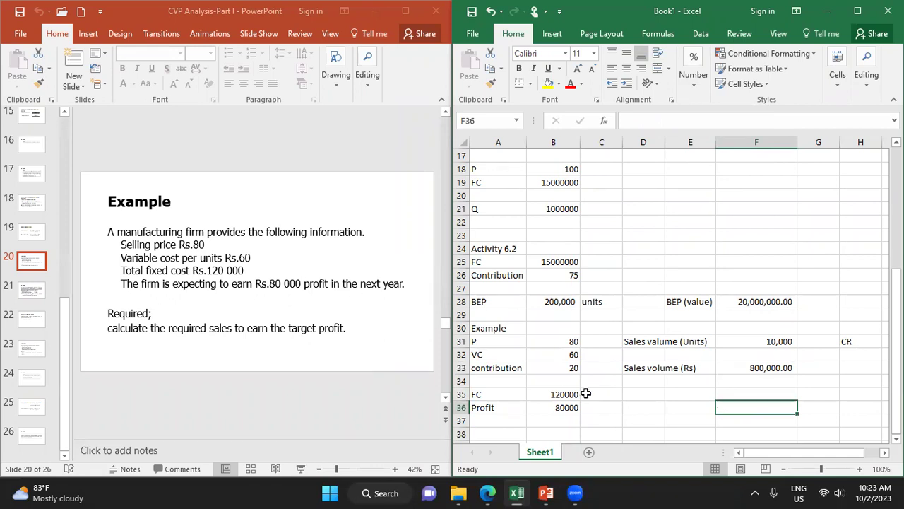
# Switch to PowerPoint and show slide 21 with the Safe World Lanka Ltd activity.
pyautogui.click(648, 397)
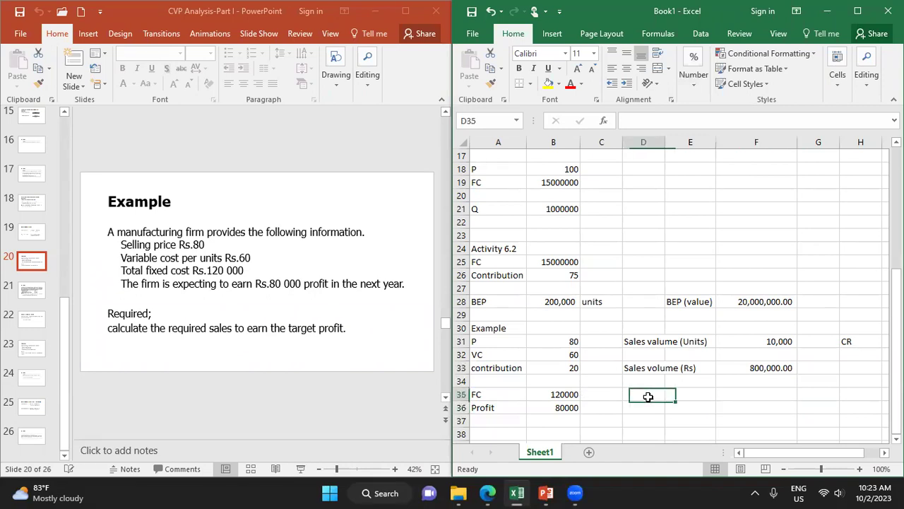
pyautogui.scroll(-1, 547, 377)
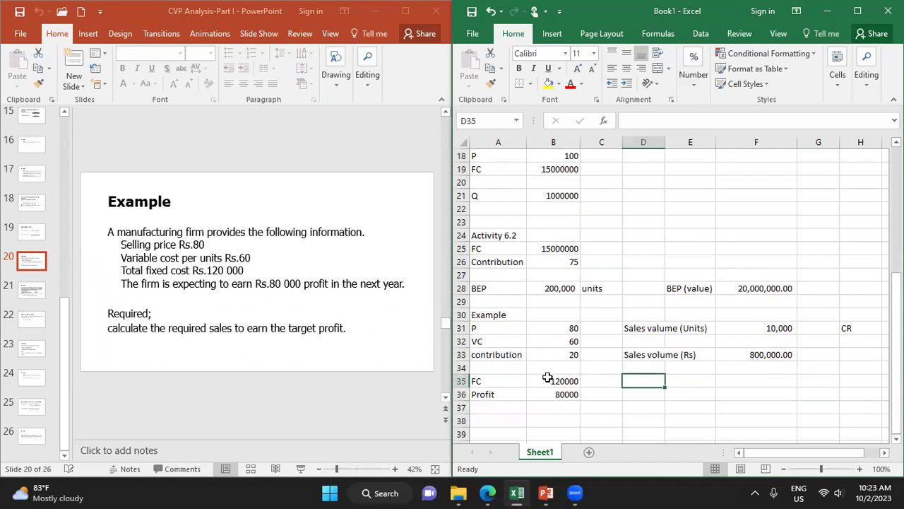
pyautogui.click(504, 419)
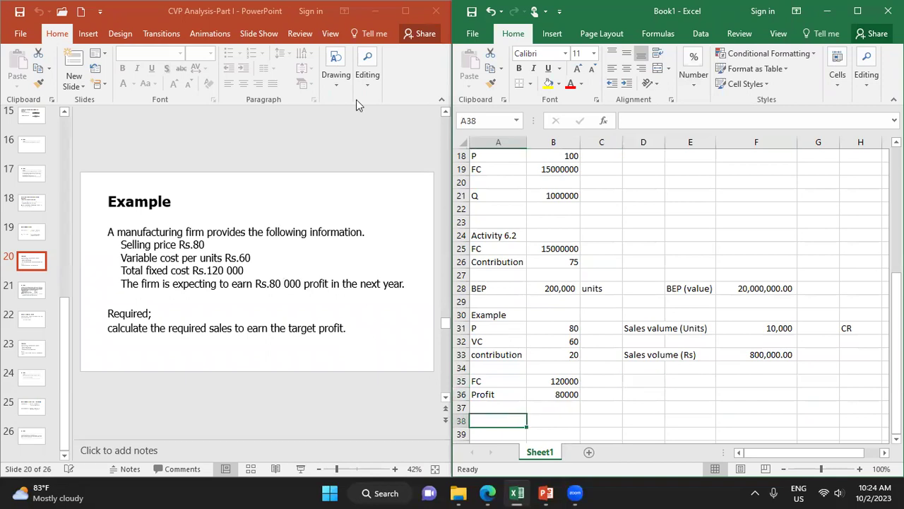
pyautogui.click(178, 158)
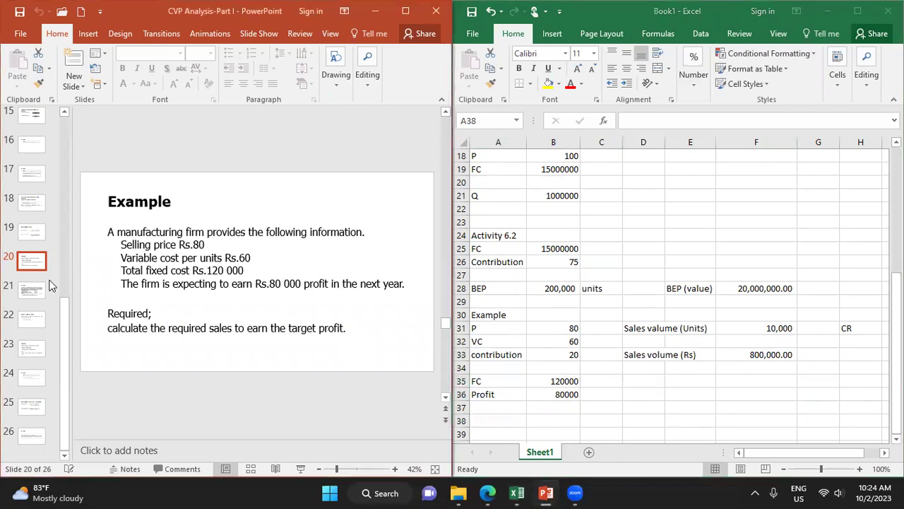
pyautogui.click(31, 301)
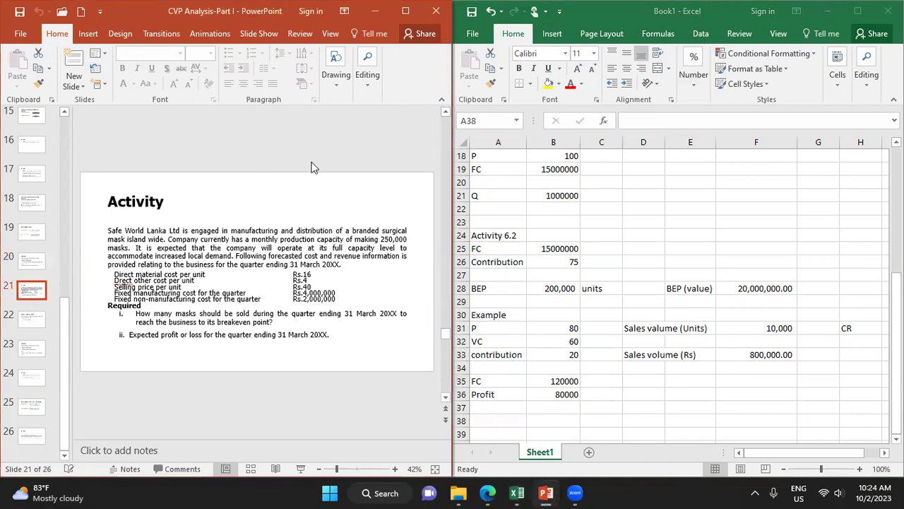
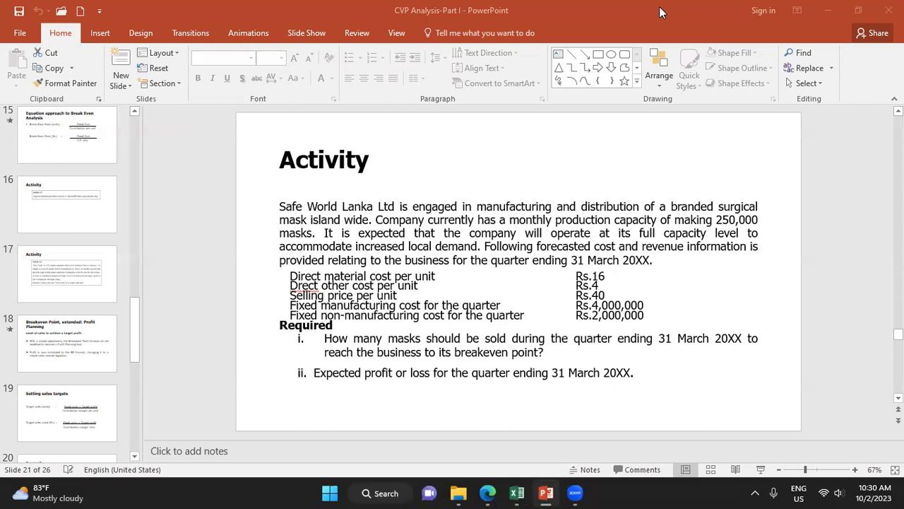
# Place the slides beside the Excel workbook and enter the heading "Activity" in A39, below the example.
pyautogui.press('super+Left')
pyautogui.click(632, 385)
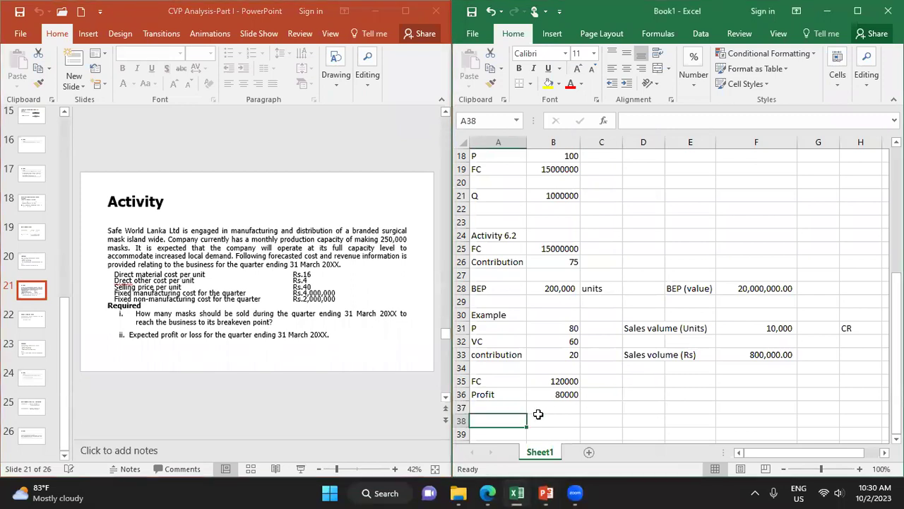
pyautogui.scroll(-1, 538, 414)
pyautogui.scroll(-1, 548, 363)
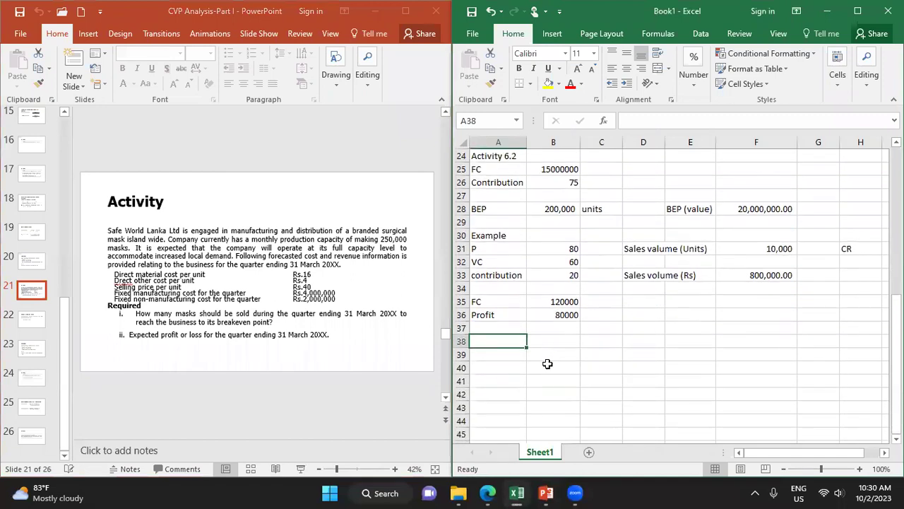
pyautogui.click(505, 353)
pyautogui.write('Activity')
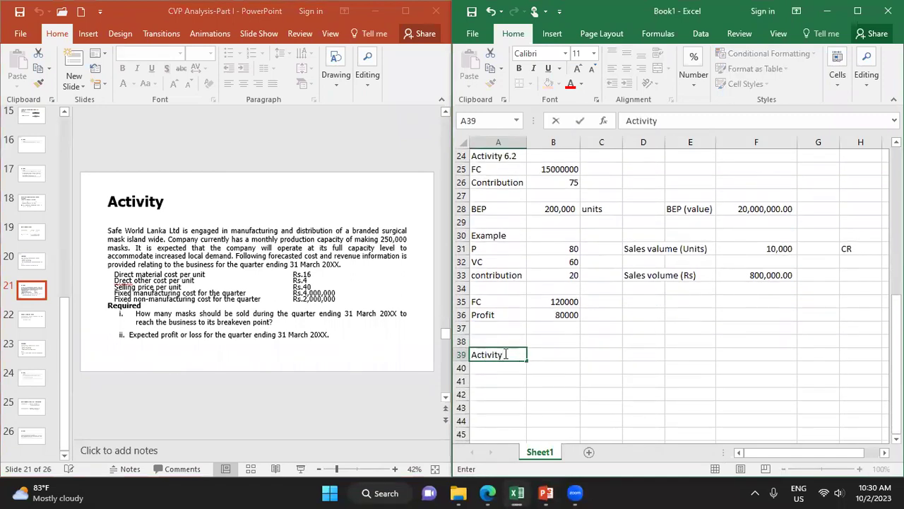
pyautogui.press('Return')
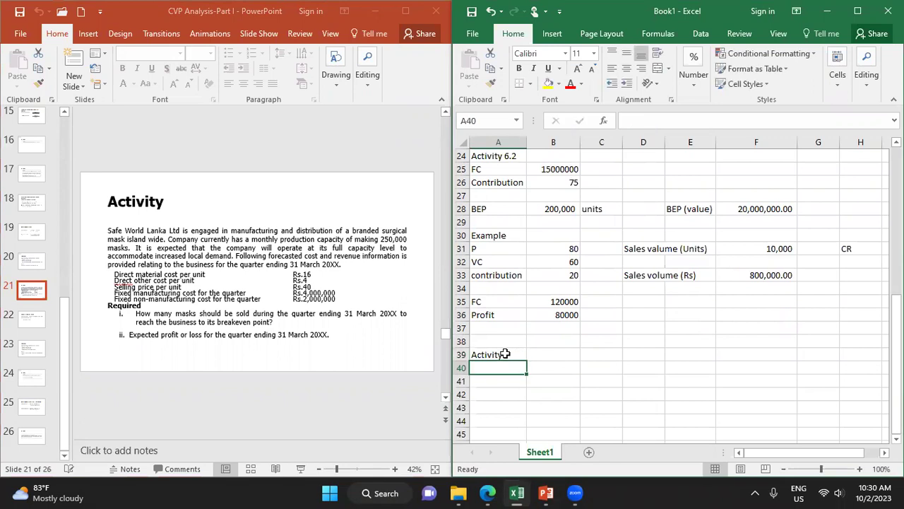
# Enter the label "Q" in A40 and the monthly production capacity 250000 in B40.
pyautogui.write('Q')
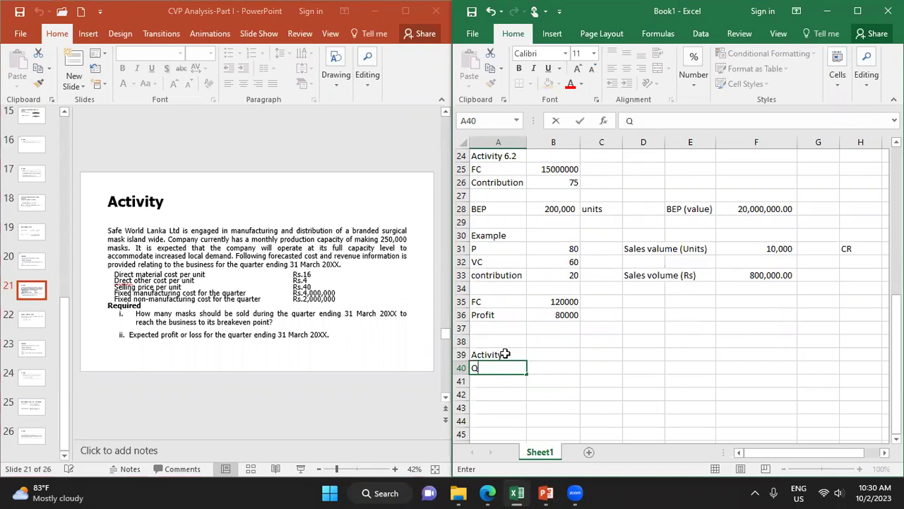
pyautogui.press('Tab')
pyautogui.write('250')
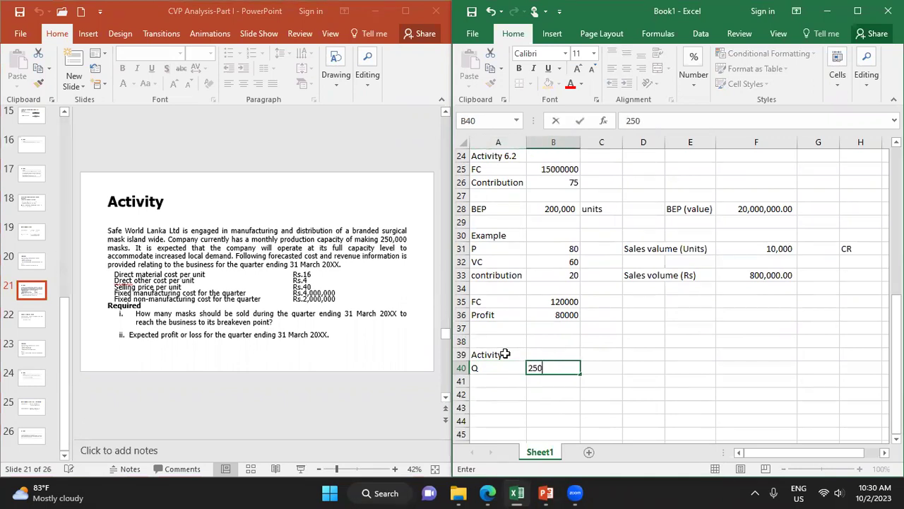
pyautogui.write('000')
pyautogui.press('Return')
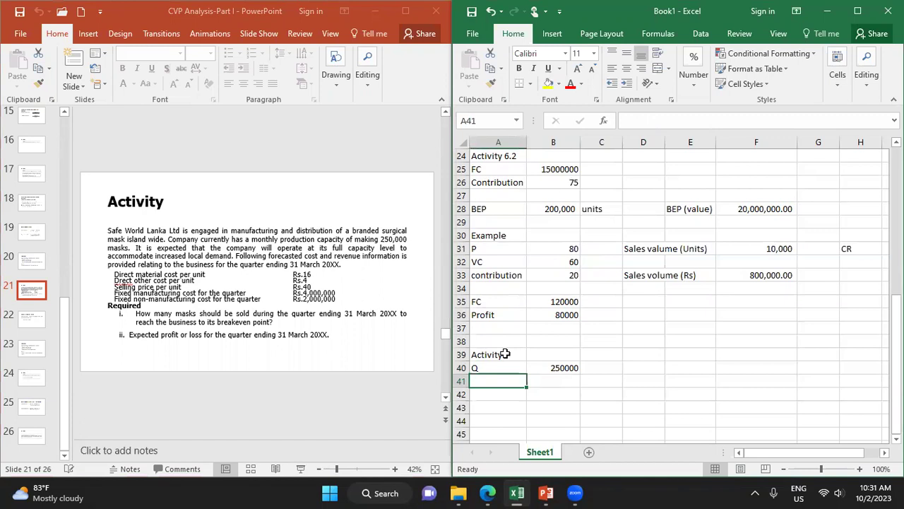
# Leave row 41 blank and enter the direct material cost as "DM" in A42 with 16 in B42.
pyautogui.press('Return')
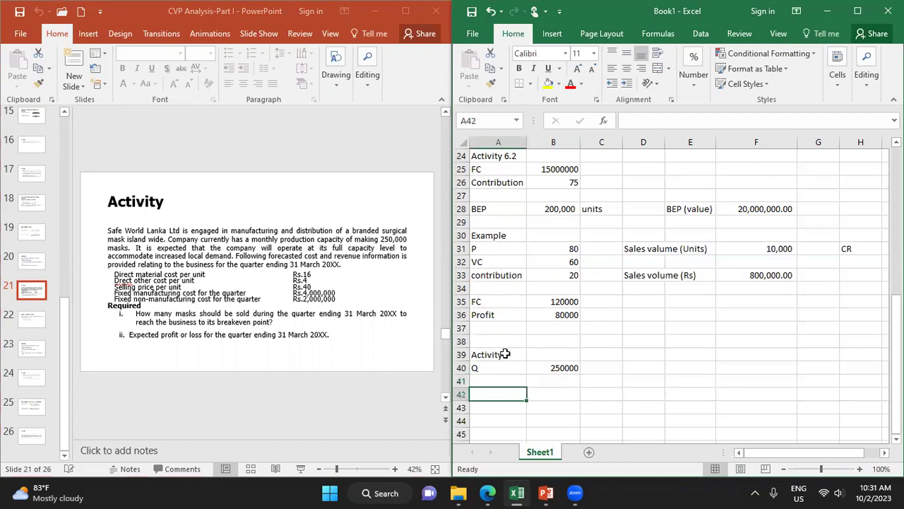
pyautogui.write('DM')
pyautogui.press('Tab')
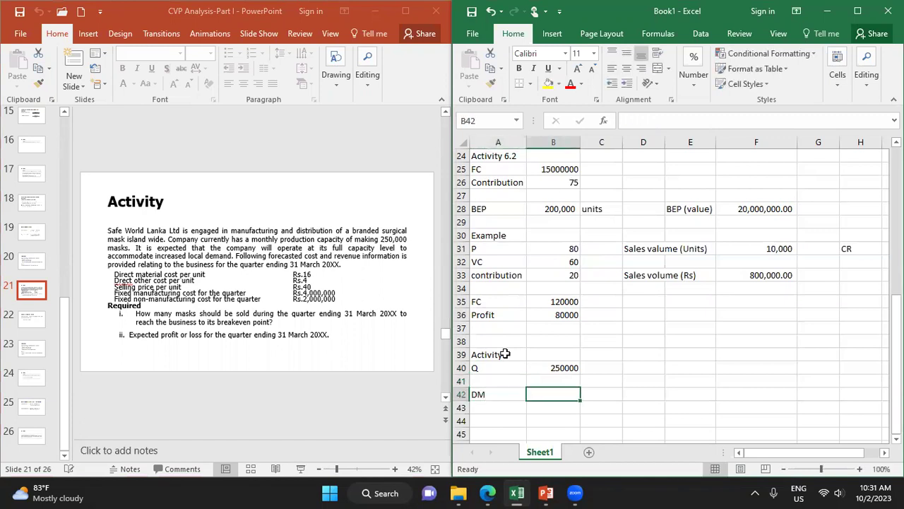
pyautogui.write('16')
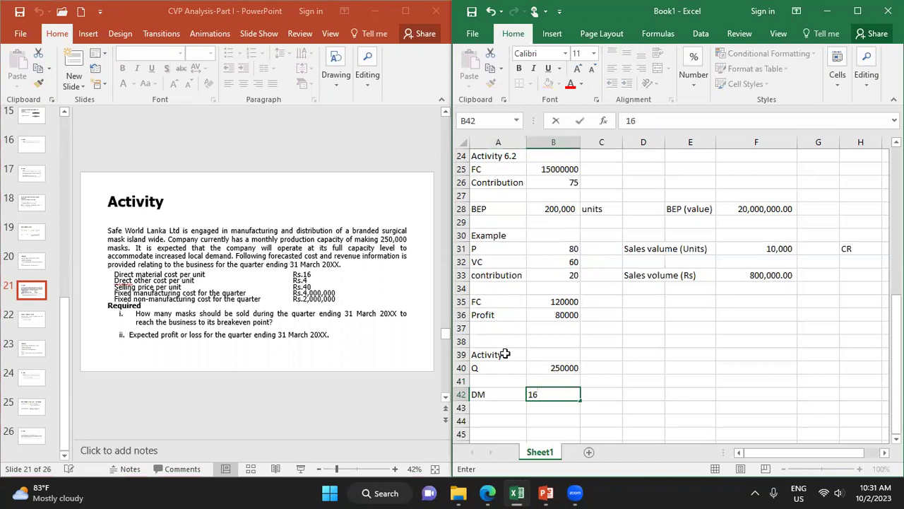
pyautogui.press('Return')
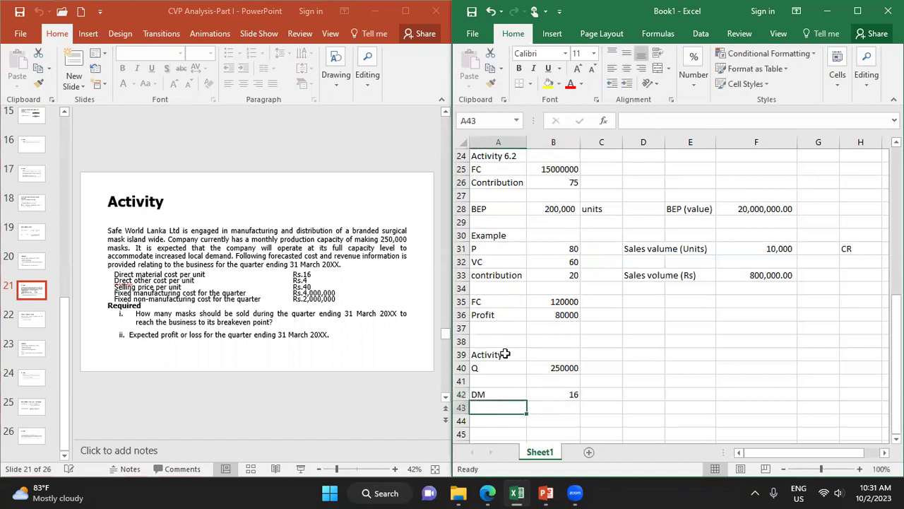
# Enter the other direct cost per unit as "DL" in A43 with 4 in B43.
pyautogui.write('D')
pyautogui.press('BackSpace')
pyautogui.write(':')
pyautogui.press('BackSpace')
pyautogui.write('L')
pyautogui.press('Tab')
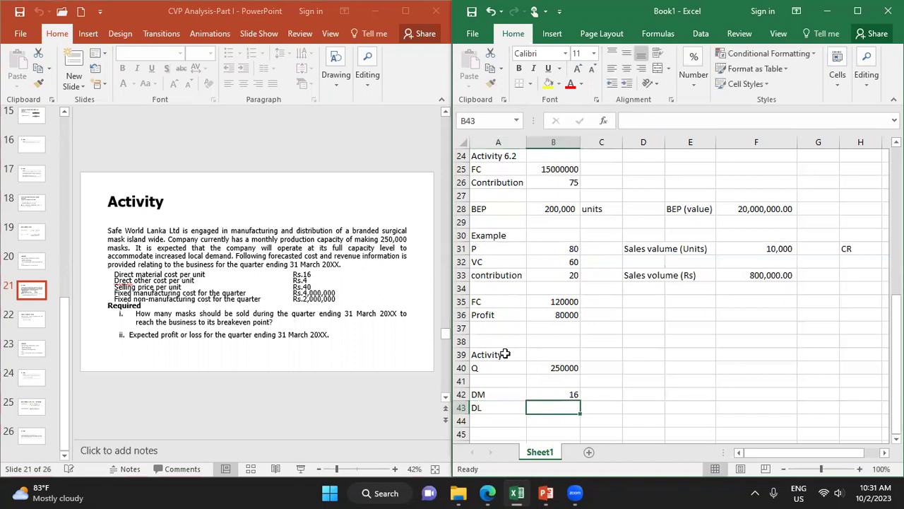
pyautogui.write('4')
pyautogui.press('Return')
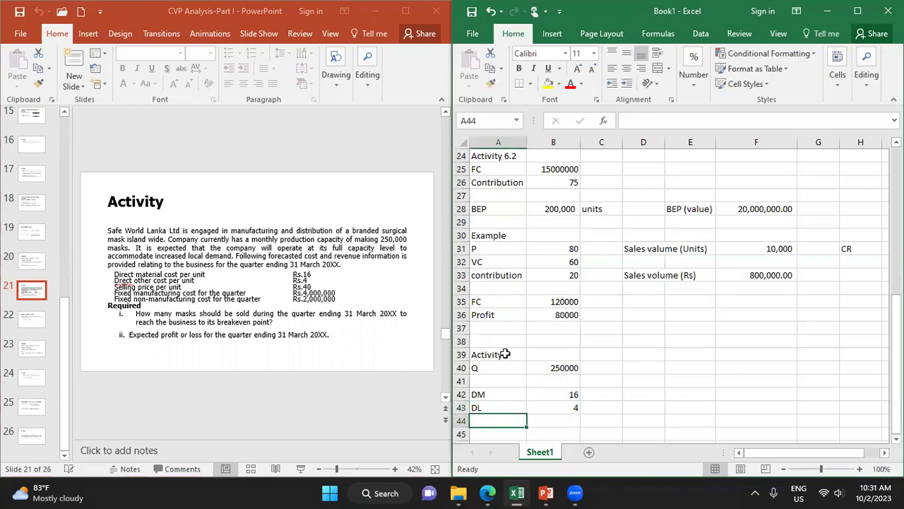
# Enter the selling price per unit as "P" in A44 with 40 in B44, leaving row 45 blank.
pyautogui.write('P')
pyautogui.press('Tab')
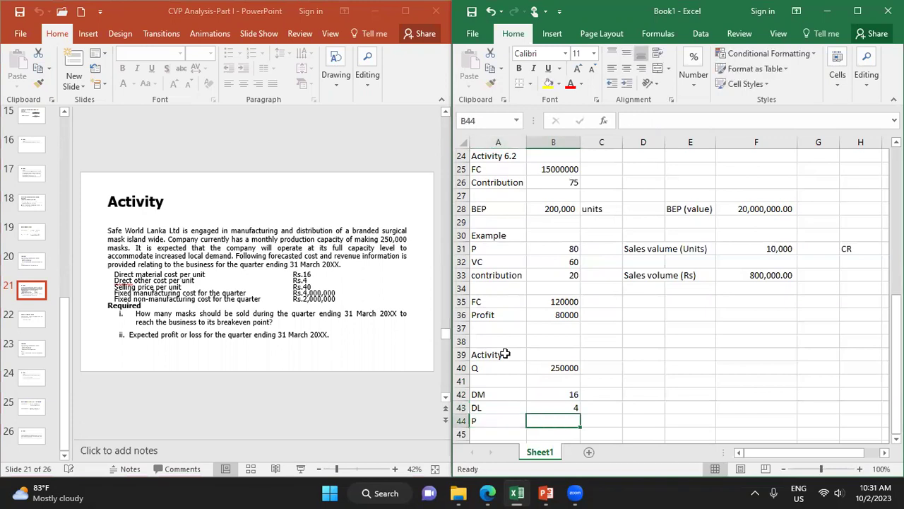
pyautogui.write('40')
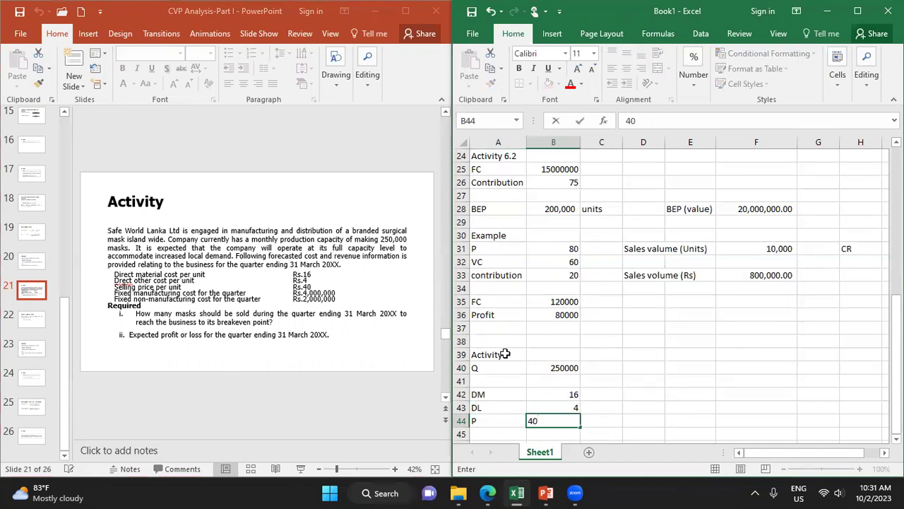
pyautogui.press('Return')
pyautogui.press('Return')
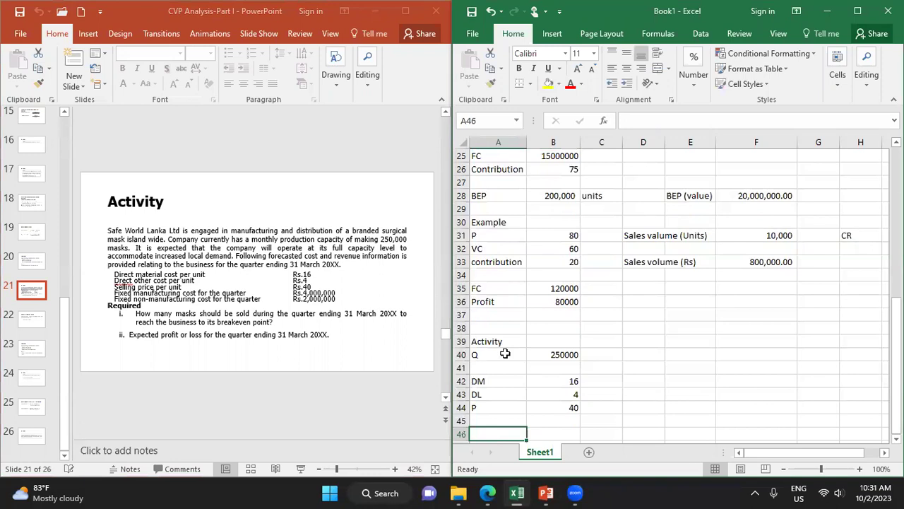
# Enter the fixed manufacturing cost as "FMC" in A46 with 4000000 in B46.
pyautogui.write('FMC')
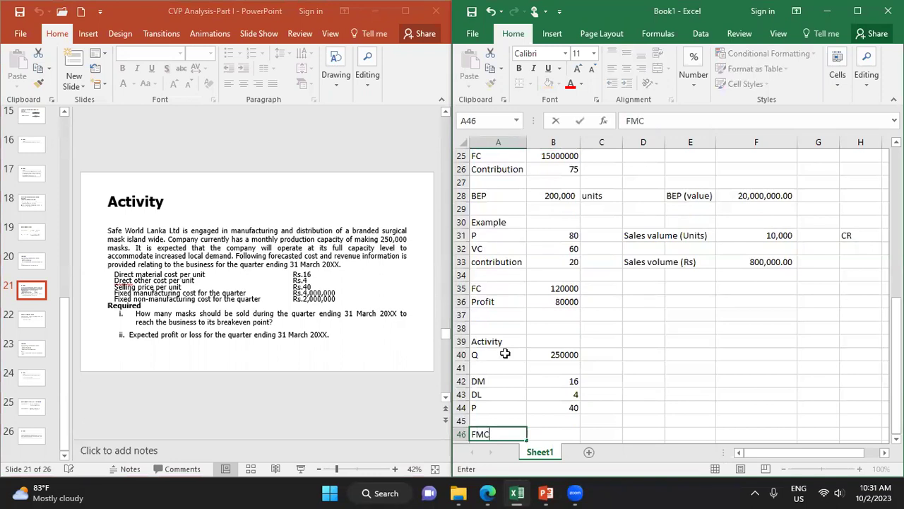
pyautogui.press('Tab')
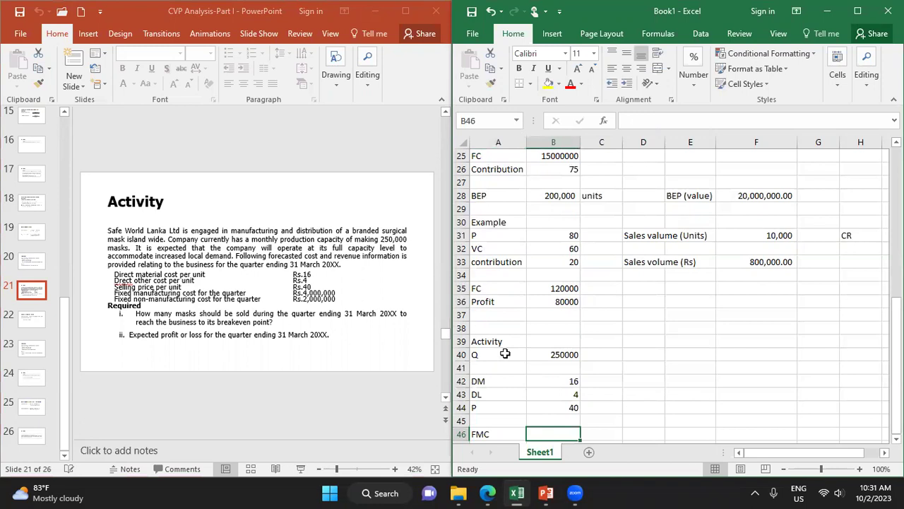
pyautogui.write('40')
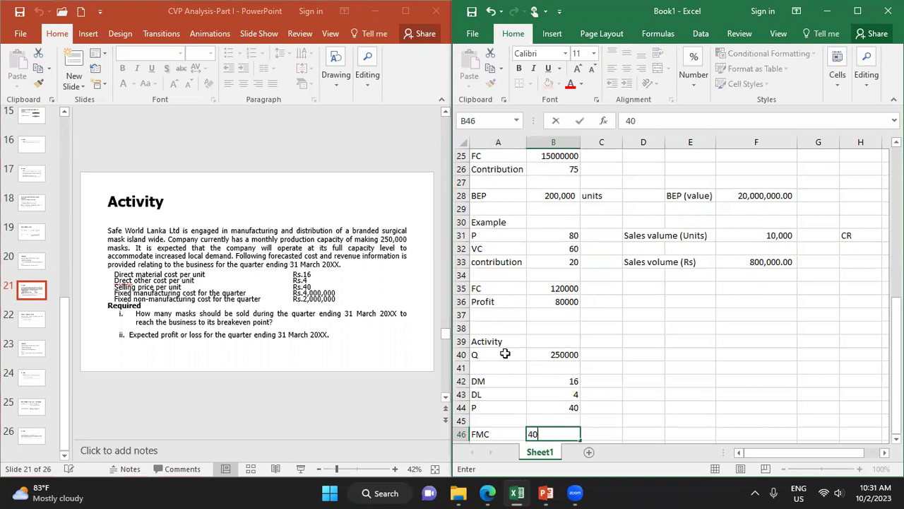
pyautogui.write('00000')
pyautogui.press('Return')
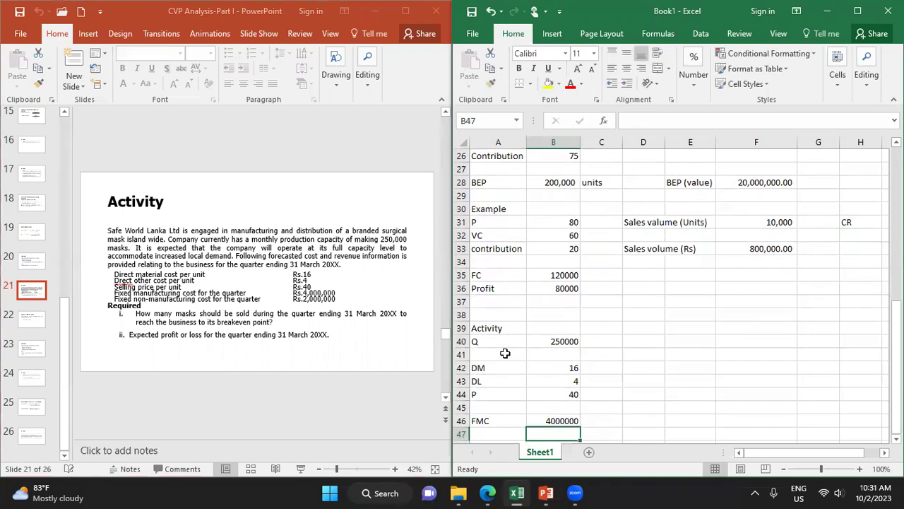
# Enter the fixed non-manufacturing cost as "FNMC" in A47 with 2000000 in B47.
pyautogui.press('Left')
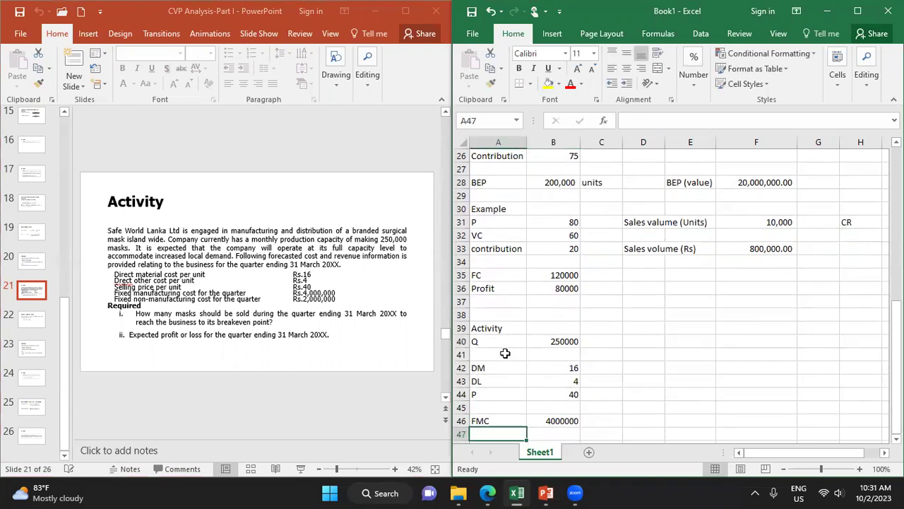
pyautogui.write('FNMC')
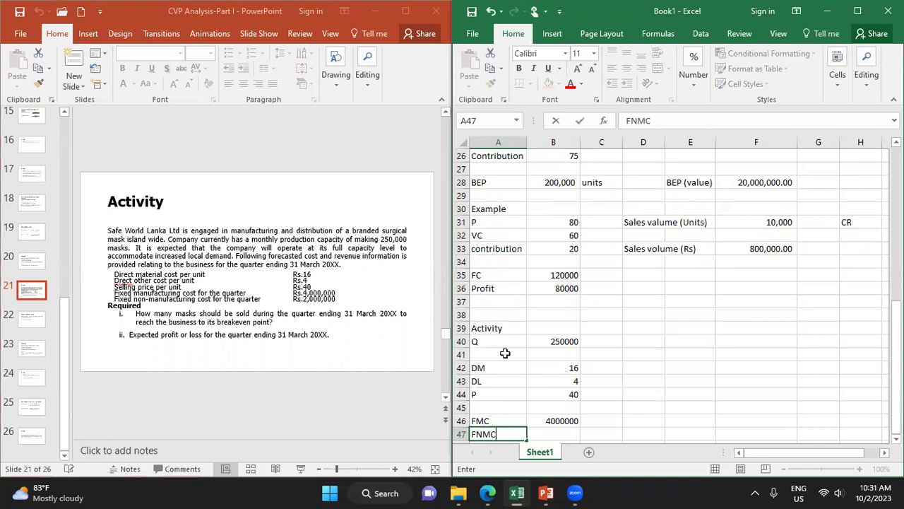
pyautogui.press('Tab')
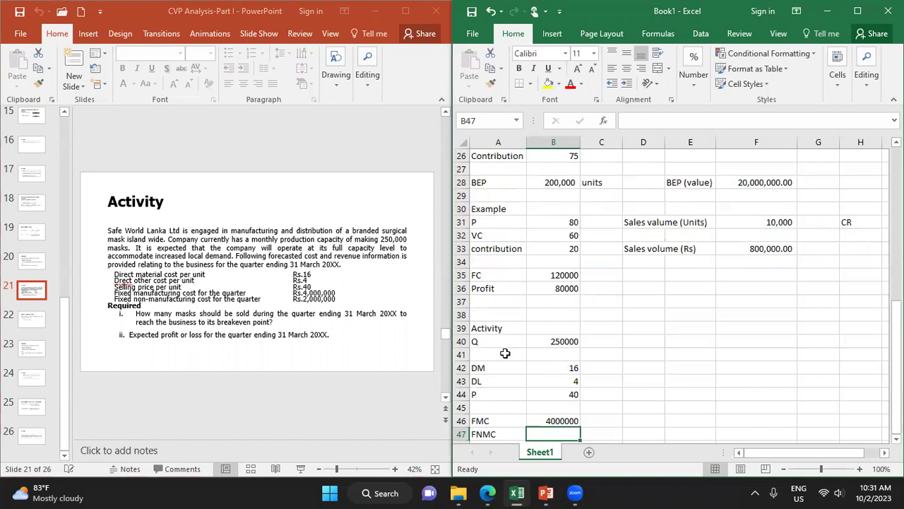
pyautogui.write('200')
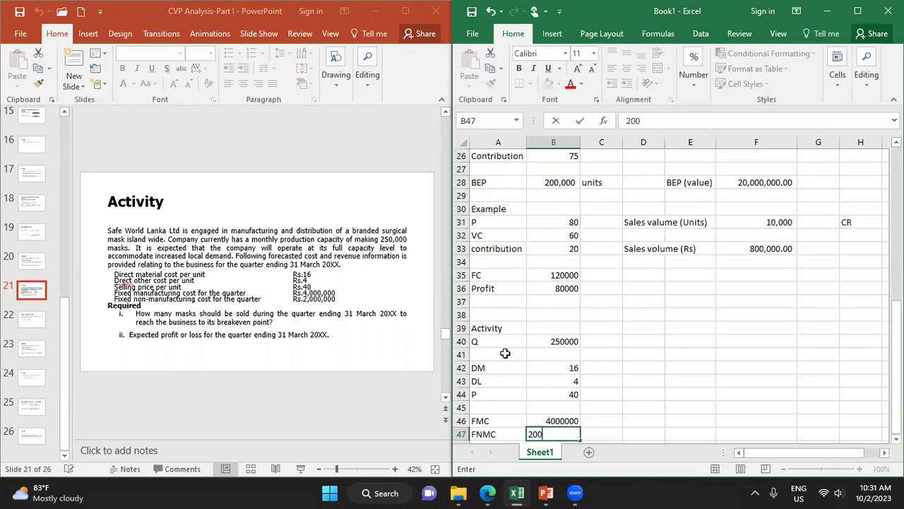
pyautogui.write('0000')
pyautogui.press('Return')
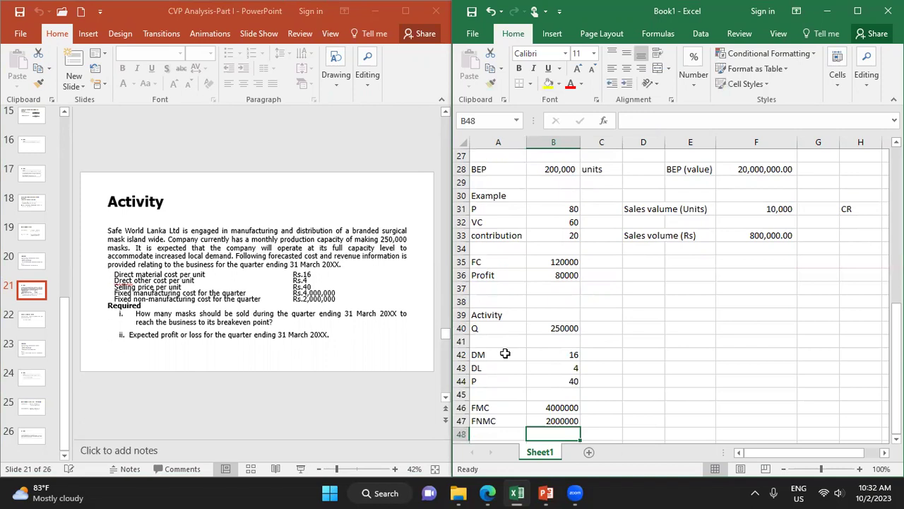
# Add the label "Contribution" in D42, beside the direct material row.
pyautogui.press('Right')
pyautogui.press('Right')
pyautogui.press('Up')
pyautogui.press('Up')
pyautogui.press('Up')
pyautogui.press('Up')
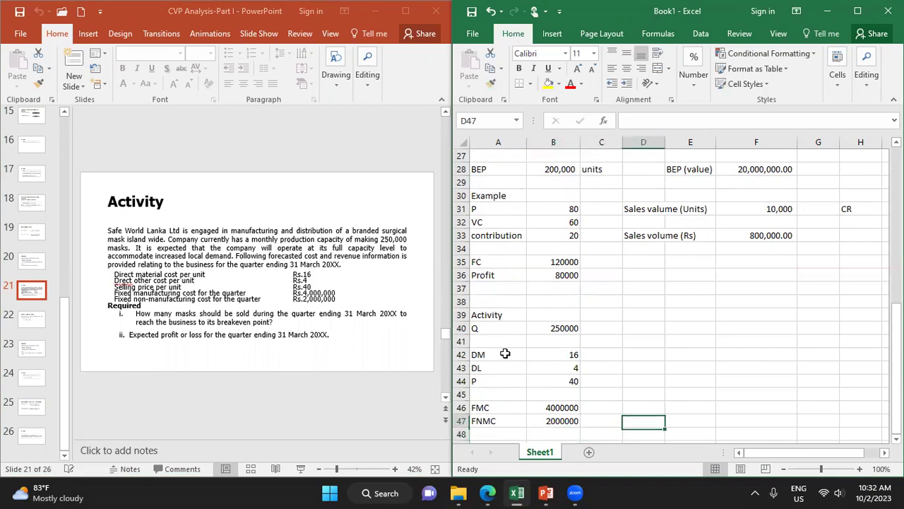
pyautogui.press('Up')
pyautogui.press('Up')
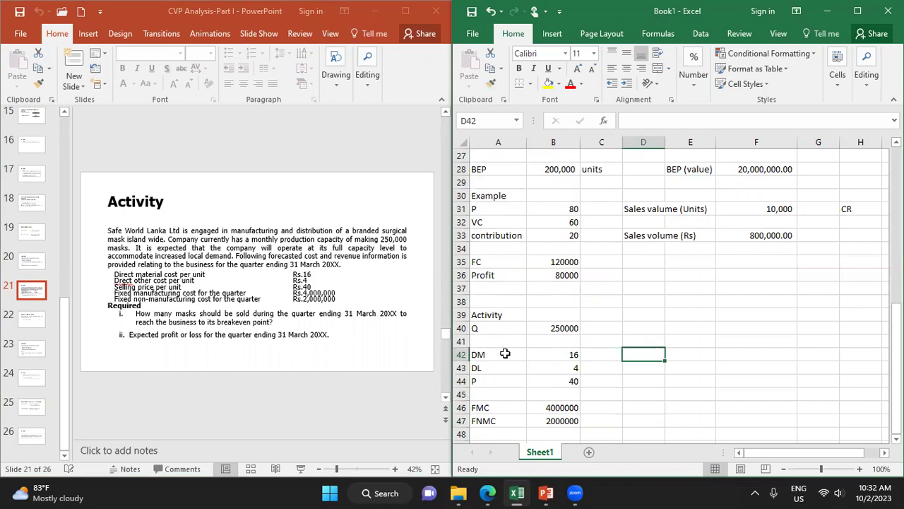
pyautogui.write('C')
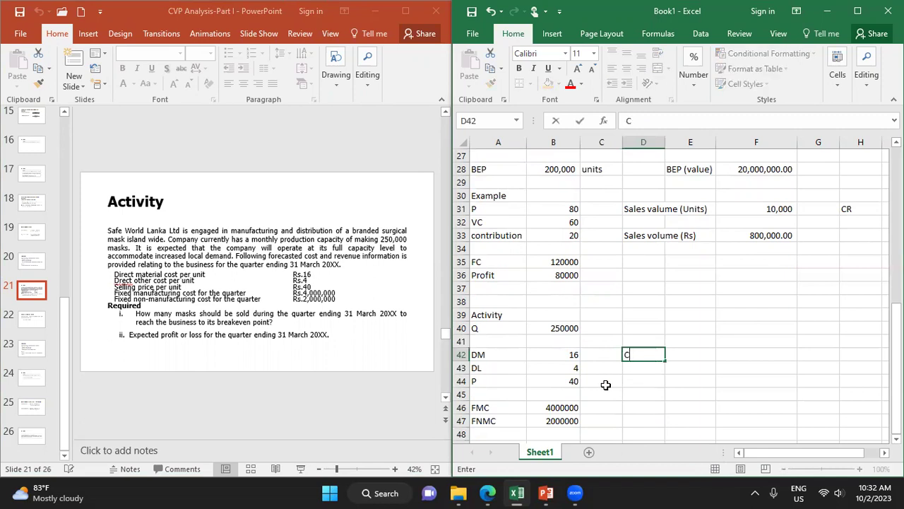
pyautogui.write('ontribution')
pyautogui.press('Tab')
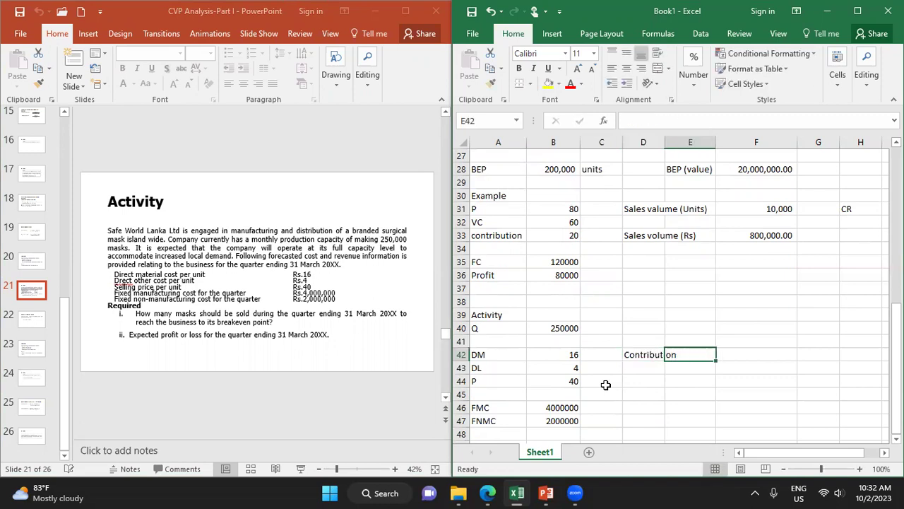
# Enter the contribution formula =B44-(B42:B43) in E42.
pyautogui.write('=')
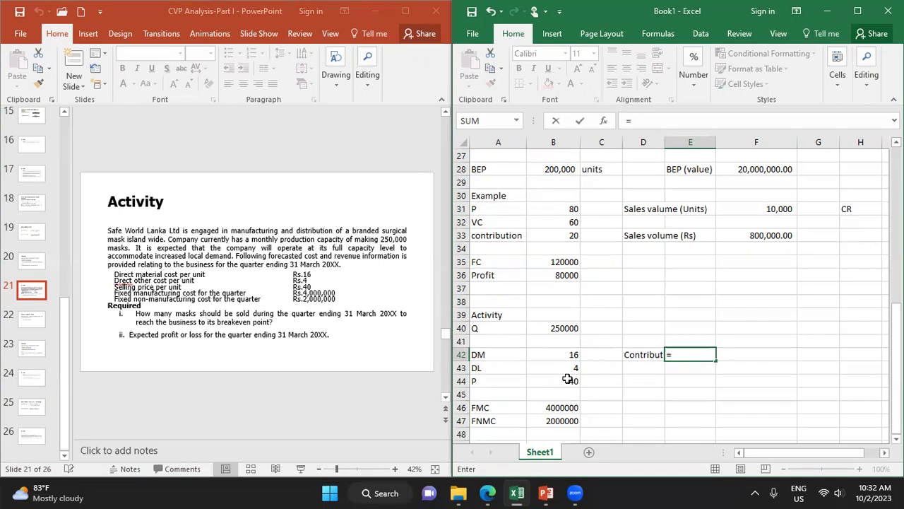
pyautogui.click(567, 379)
pyautogui.write('-')
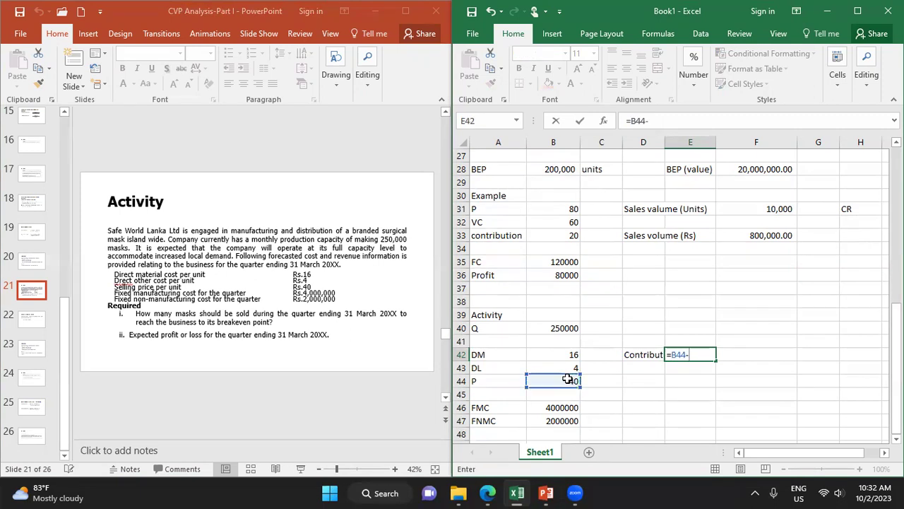
pyautogui.write('(')
pyautogui.moveTo(575, 357); pyautogui.dragTo(571, 368)
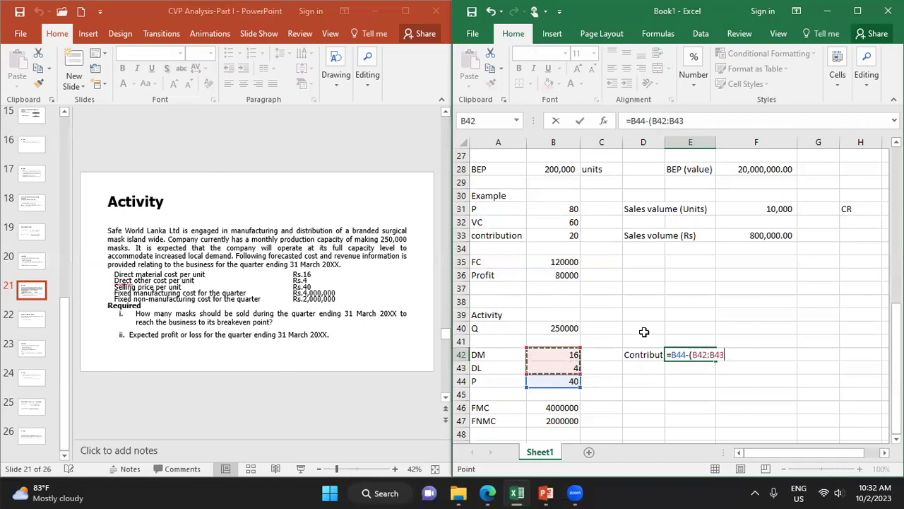
pyautogui.write(')')
pyautogui.hotkey('ctrl', 'Return')
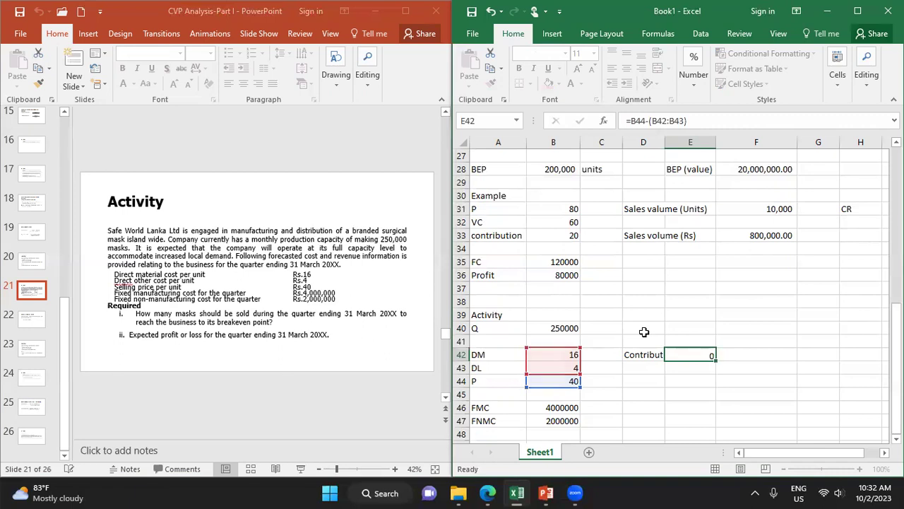
pyautogui.press('Return')
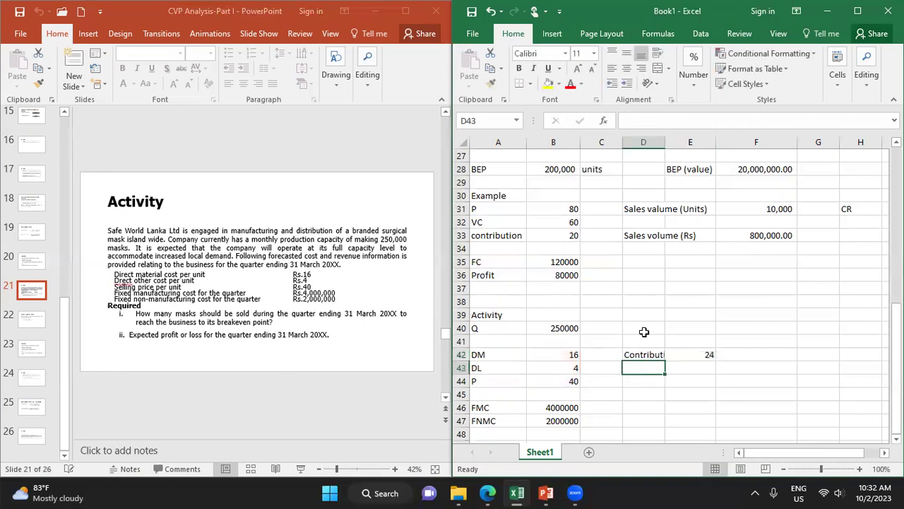
# Correct the contribution formula in E42 to =B44-(B42+B43) and fit column D's width to its contents.
pyautogui.click(692, 357)
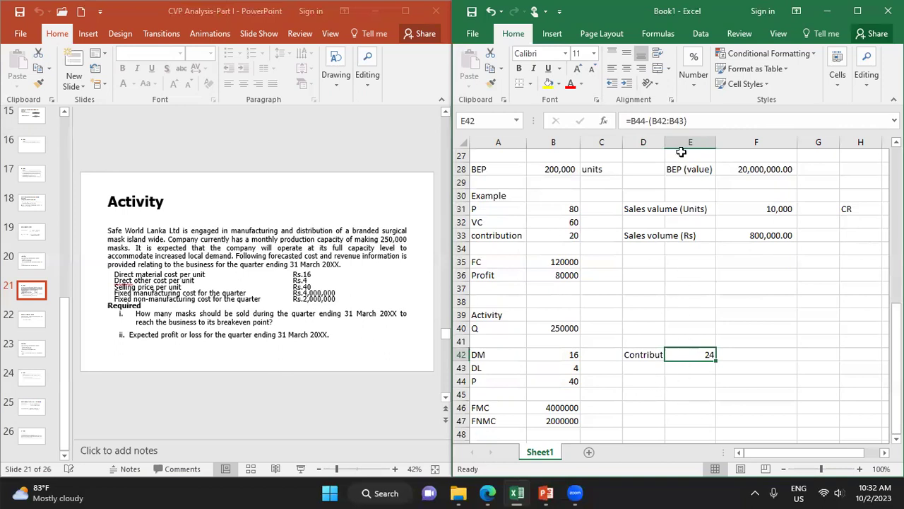
pyautogui.click(671, 121)
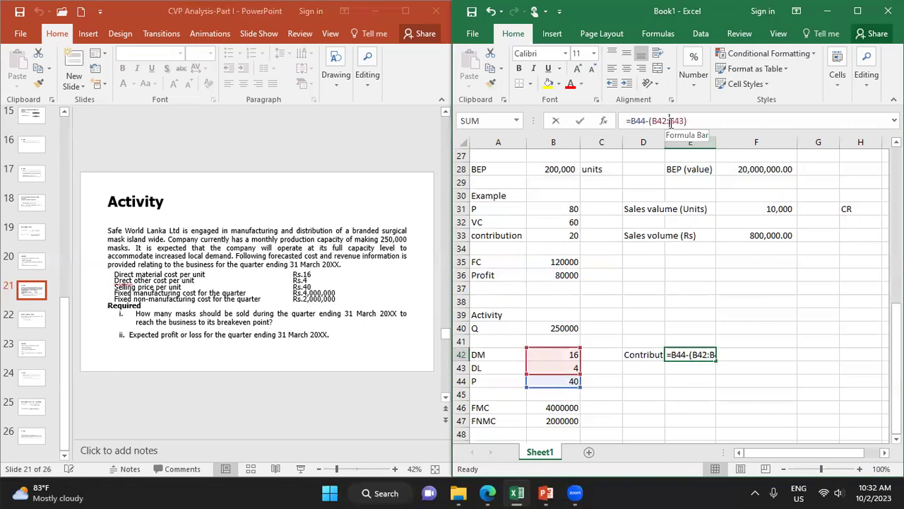
pyautogui.press('BackSpace')
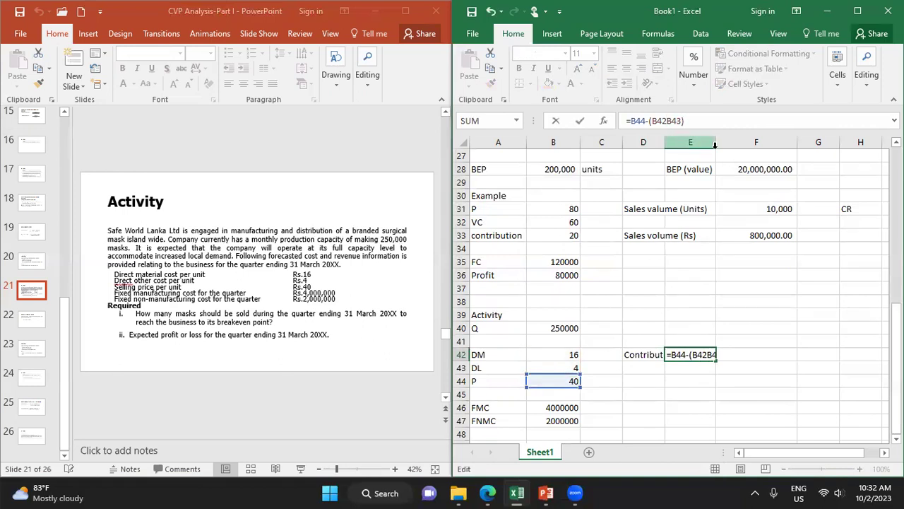
pyautogui.write('+')
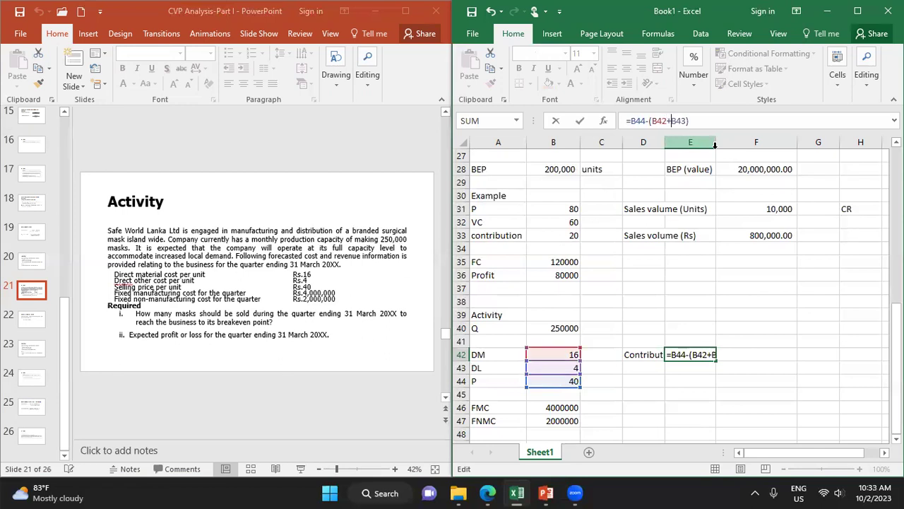
pyautogui.press('Return')
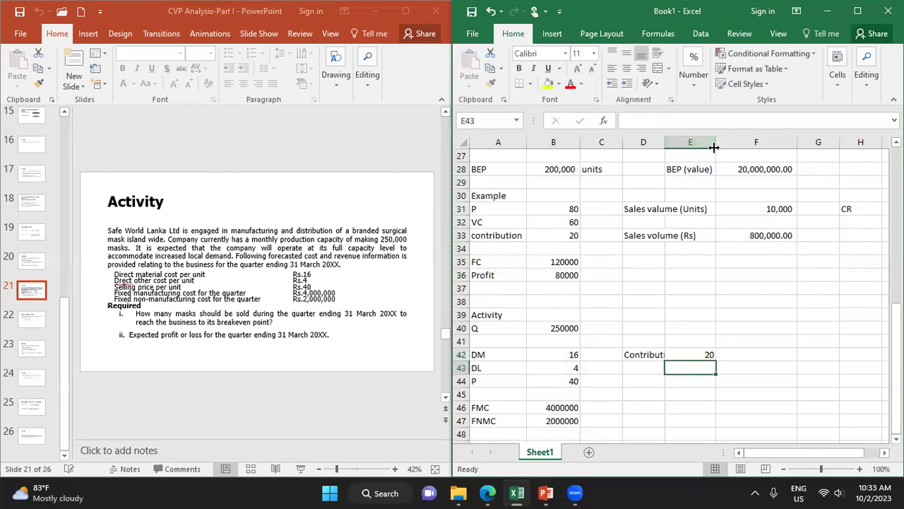
pyautogui.click(651, 352)
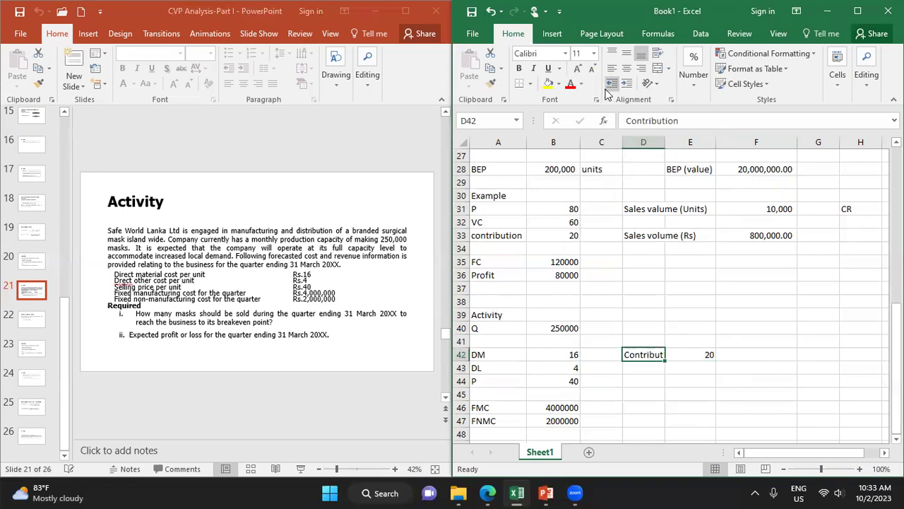
pyautogui.doubleClick(664, 142)
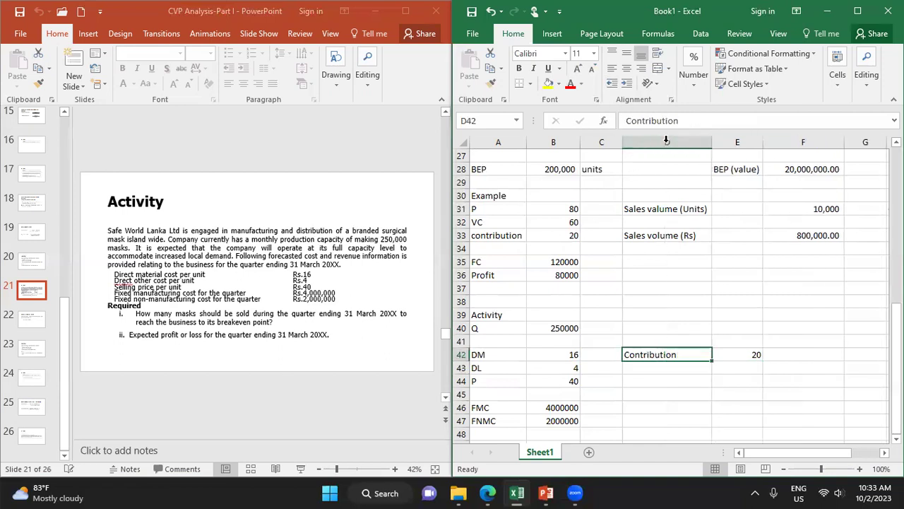
# Enter the label "CR" in D44 and calculate the contribution ratio in E44 with =20/40.
pyautogui.click(669, 380)
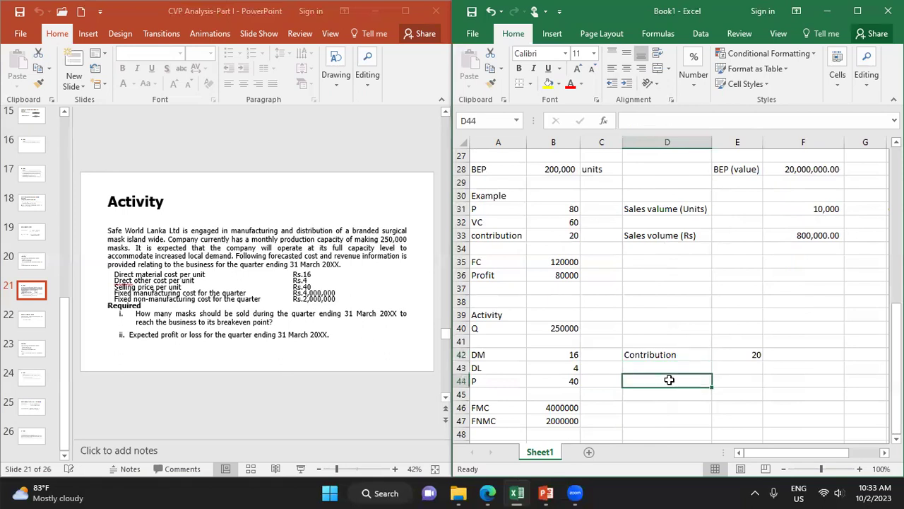
pyautogui.write('CR')
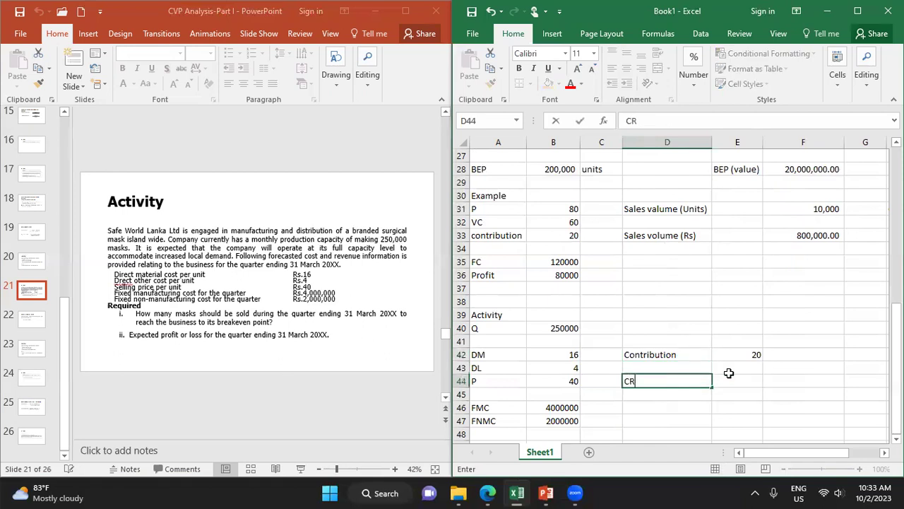
pyautogui.press('Tab')
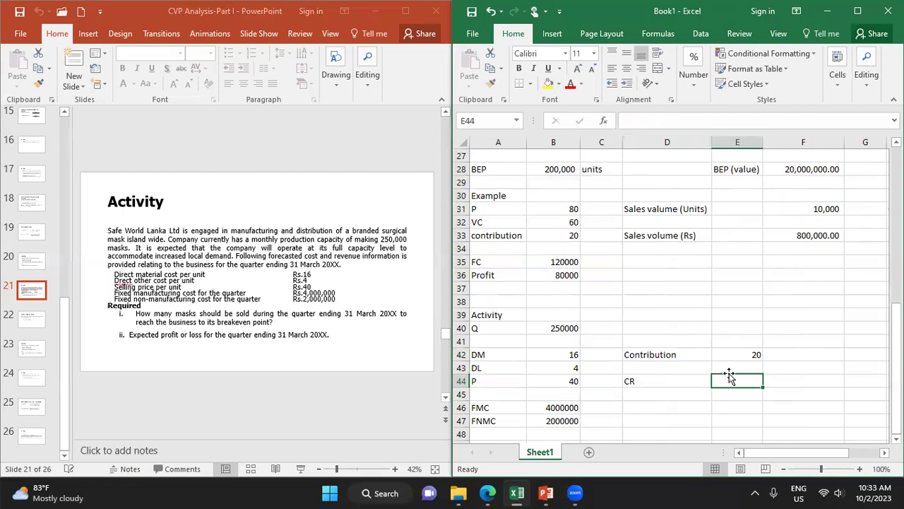
pyautogui.write('=20')
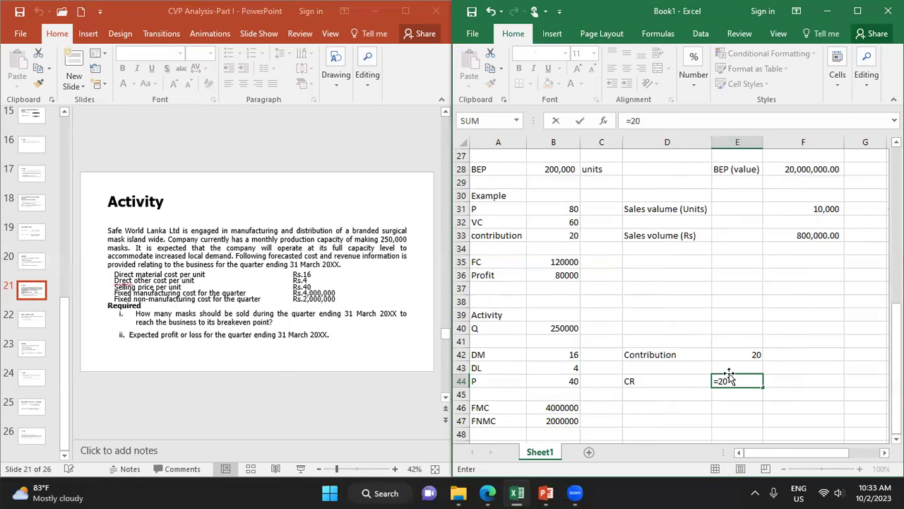
pyautogui.write('/40')
pyautogui.press('Return')
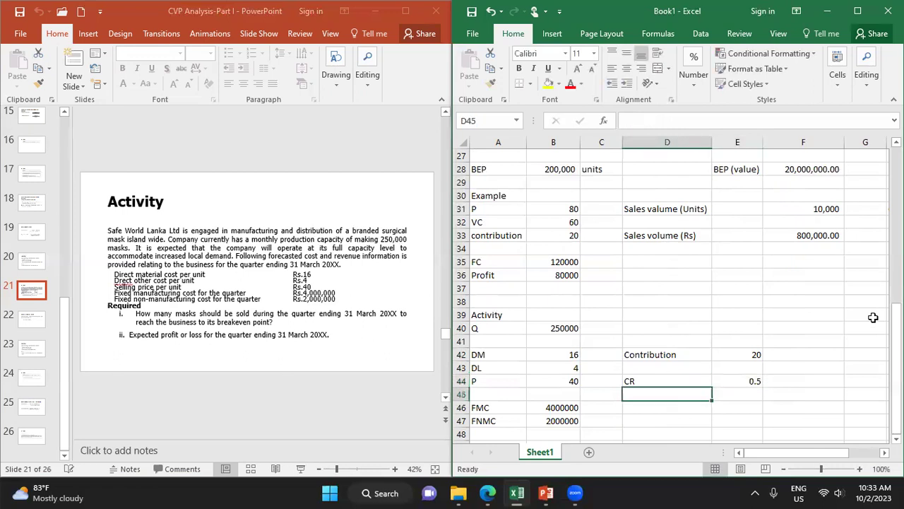
# Format the contribution ratio in E44 as a percentage.
pyautogui.click(740, 381)
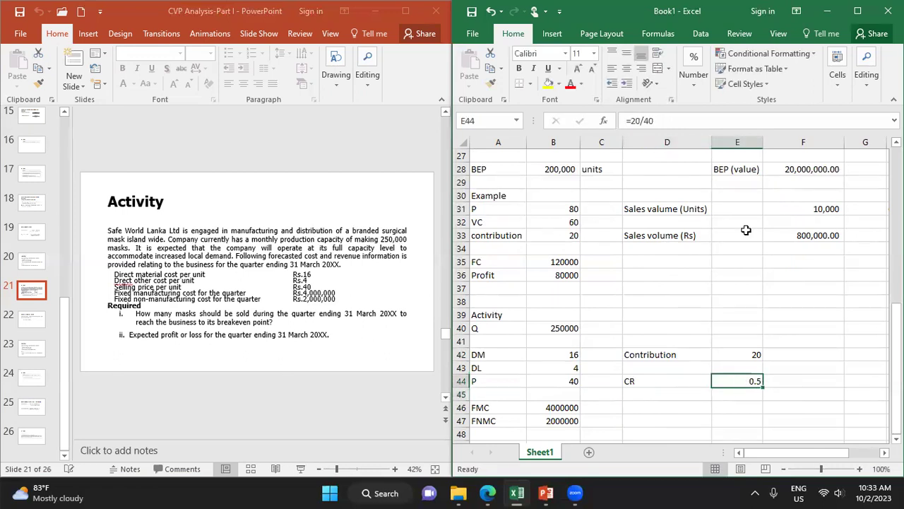
pyautogui.click(691, 98)
pyautogui.click(710, 139)
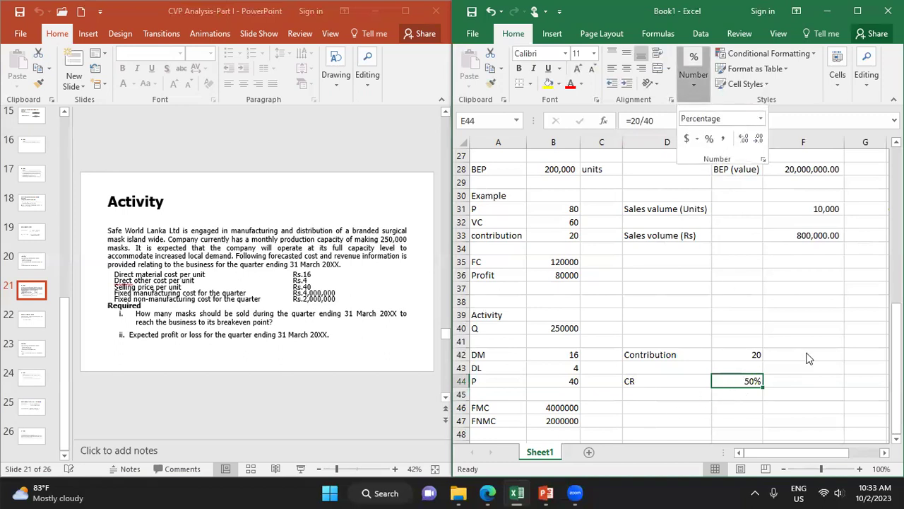
# Enter the label "BEP" in A49 below the Safe World Lanka activity's cost figures.
pyautogui.scroll(-1, 669, 411)
pyautogui.scroll(-2, 669, 409)
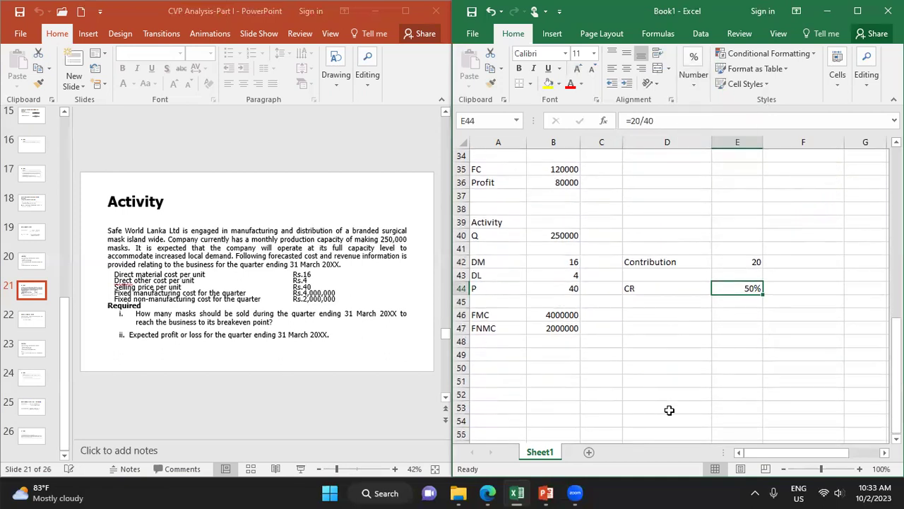
pyautogui.click(501, 341)
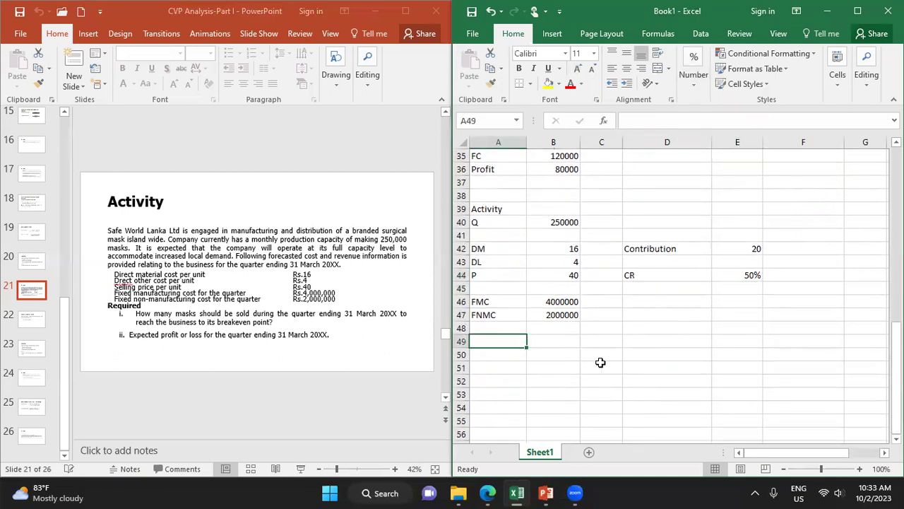
pyautogui.write('BE')
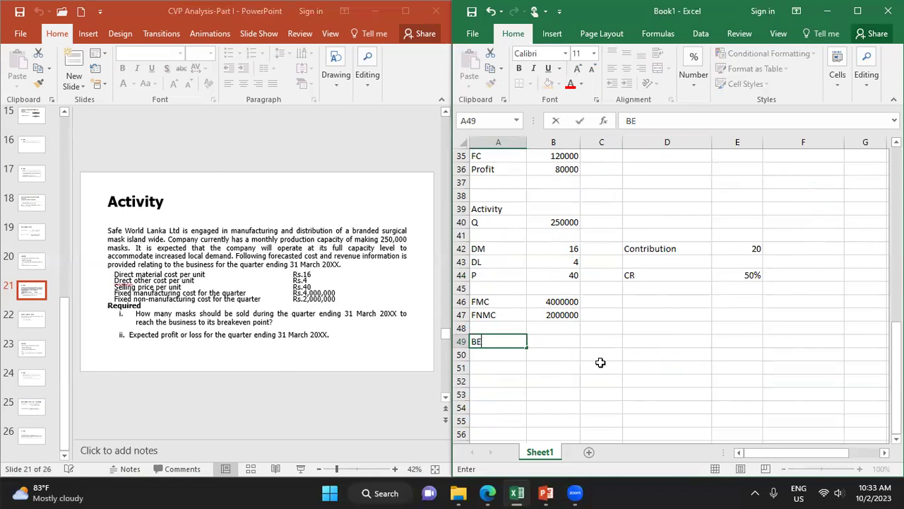
pyautogui.write('P')
pyautogui.press('Tab')
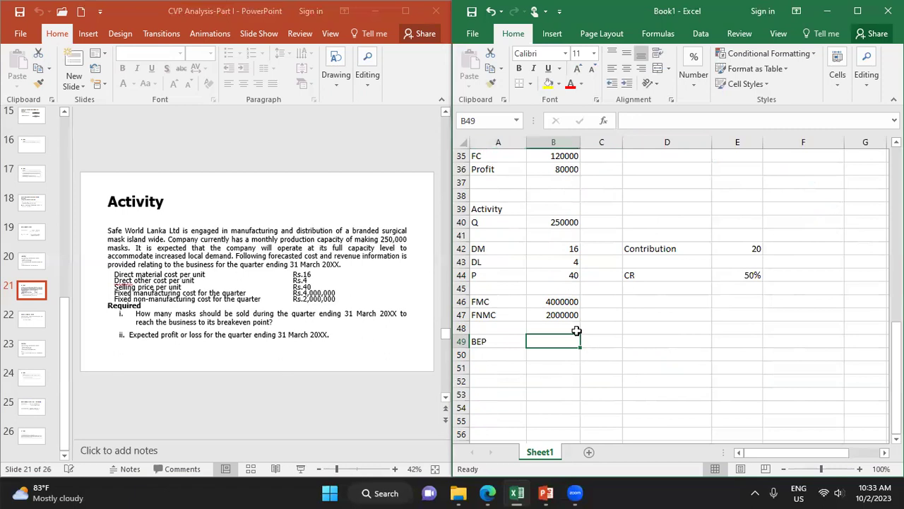
# Calculate the breakeven point in units in B49 with the formula =(B46+B47)/E42.
pyautogui.write('=')
pyautogui.press('BackSpace')
pyautogui.write('+')
pyautogui.press('BackSpace')
pyautogui.write('=')
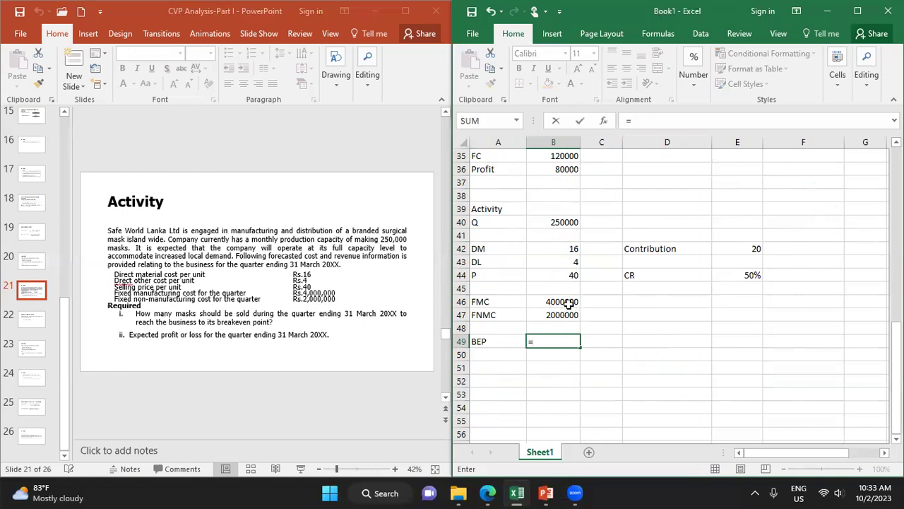
pyautogui.moveTo(569, 302)
pyautogui.mouseDown()
pyautogui.moveTo(569, 315)
pyautogui.moveTo(570, 305)
pyautogui.mouseUp()
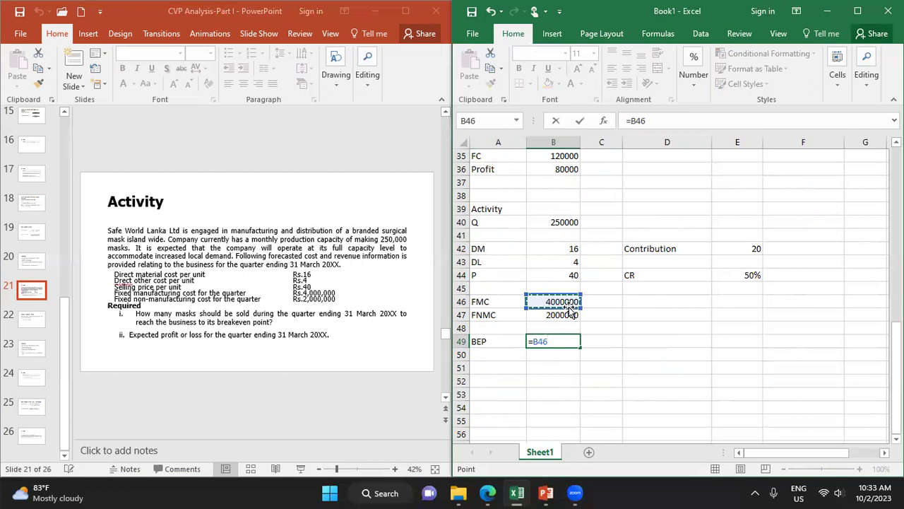
pyautogui.write('+')
pyautogui.click(556, 315)
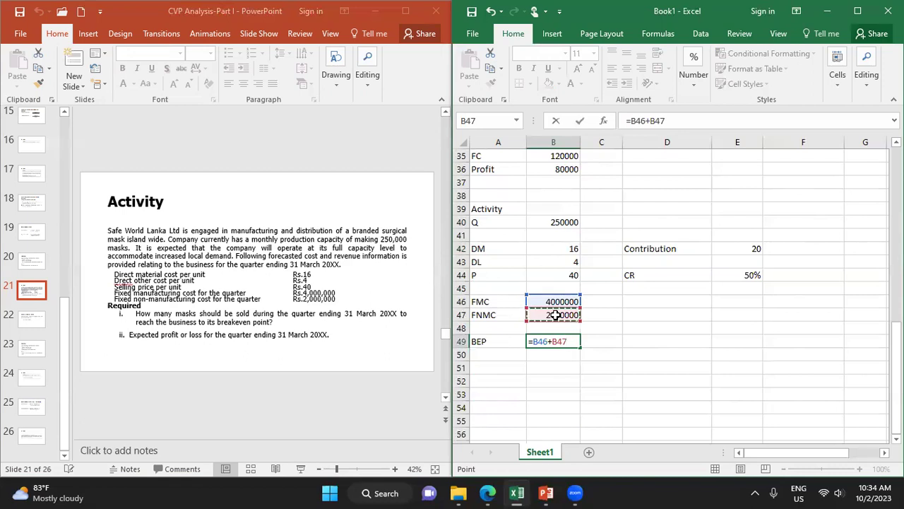
pyautogui.write('/')
pyautogui.click(736, 253)
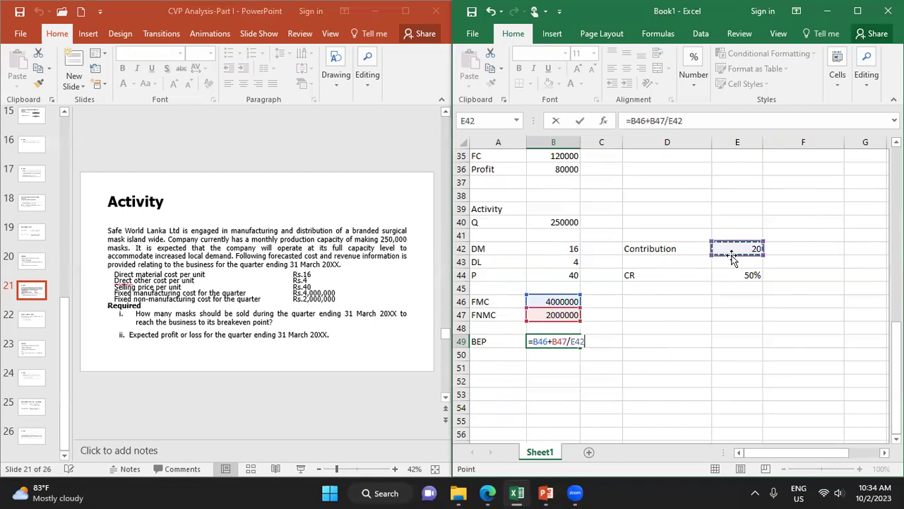
pyautogui.click(632, 120)
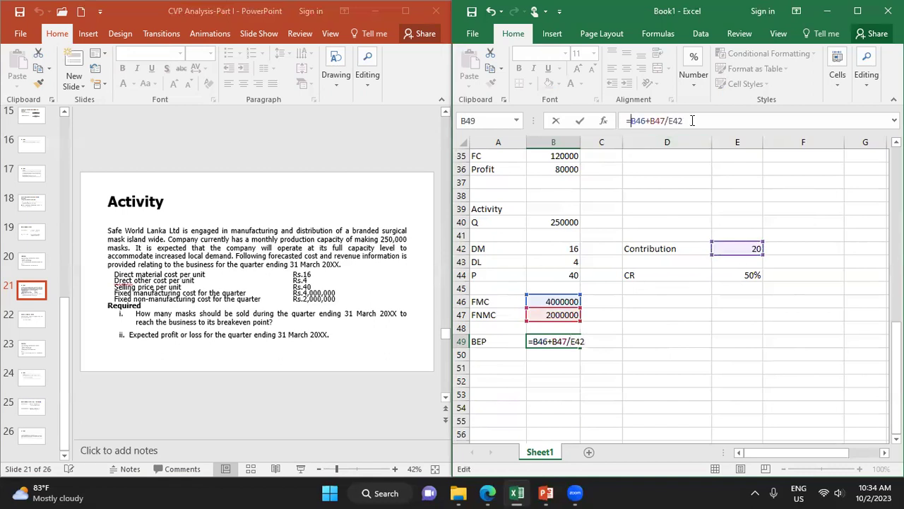
pyautogui.write('(')
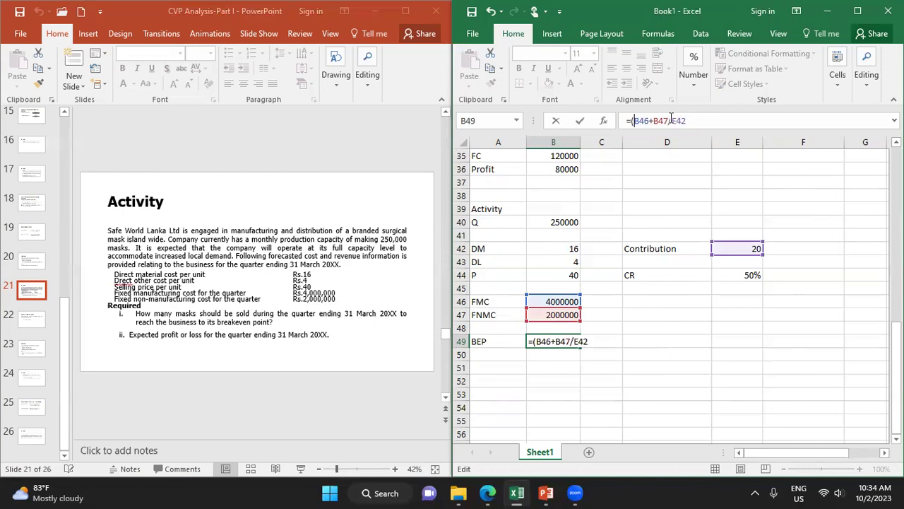
pyautogui.click(668, 120)
pyautogui.write(')')
pyautogui.press('Return')
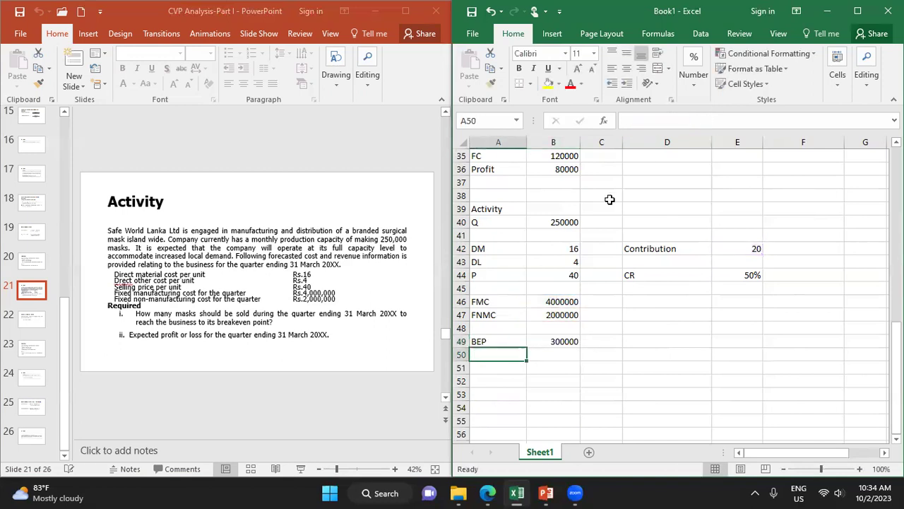
# Apply the comma number style to the breakeven units in B49.
pyautogui.click(558, 341)
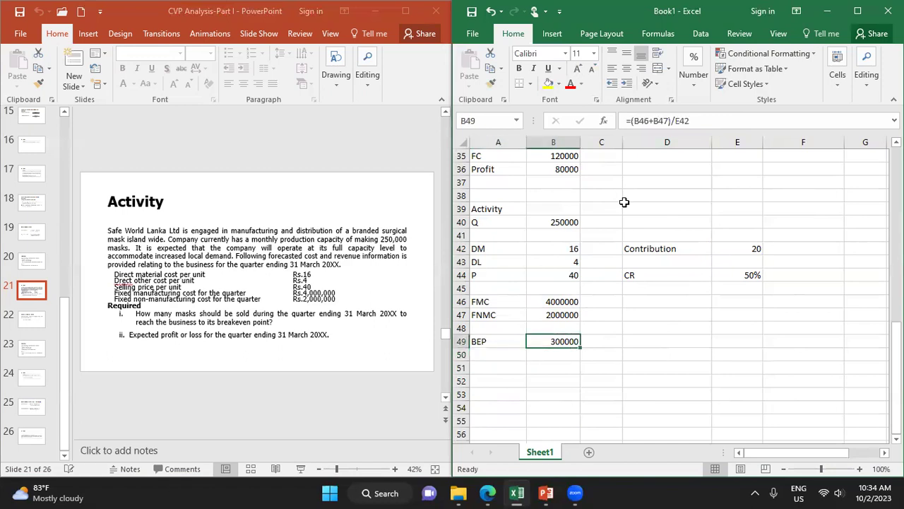
pyautogui.click(692, 79)
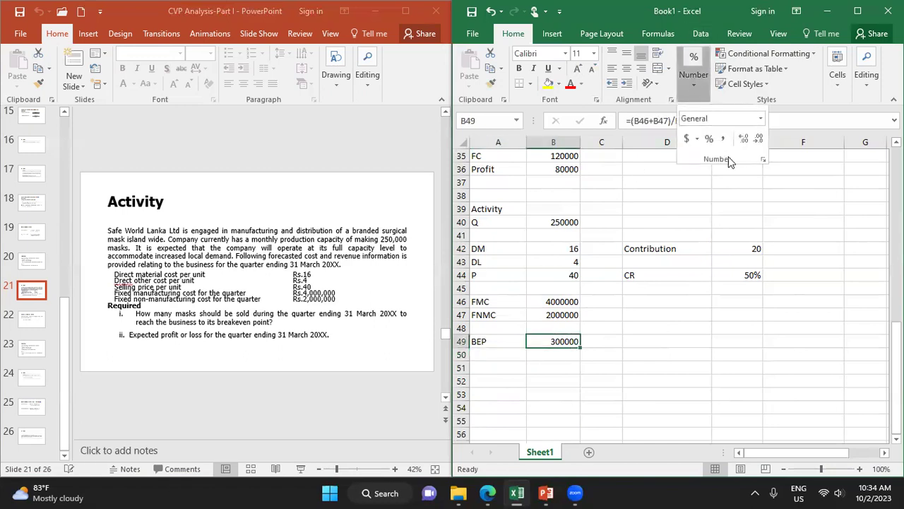
pyautogui.click(721, 140)
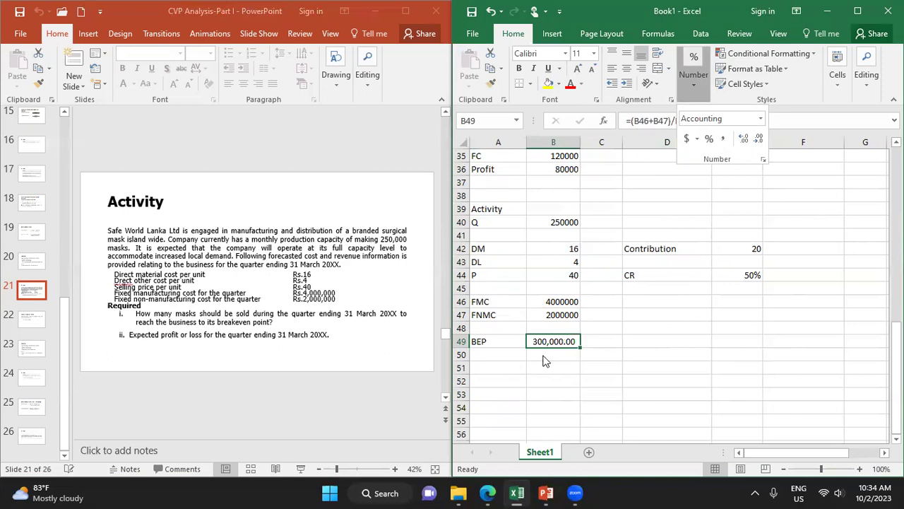
# Calculate the breakeven sales value in B50 with the formula =(B46+B47)/E44.
pyautogui.click(543, 354)
pyautogui.click(543, 354)
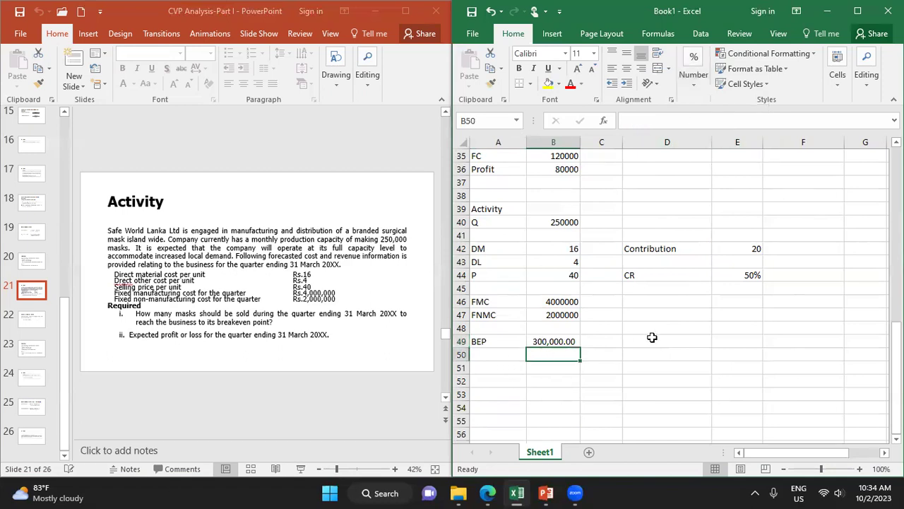
pyautogui.write('=')
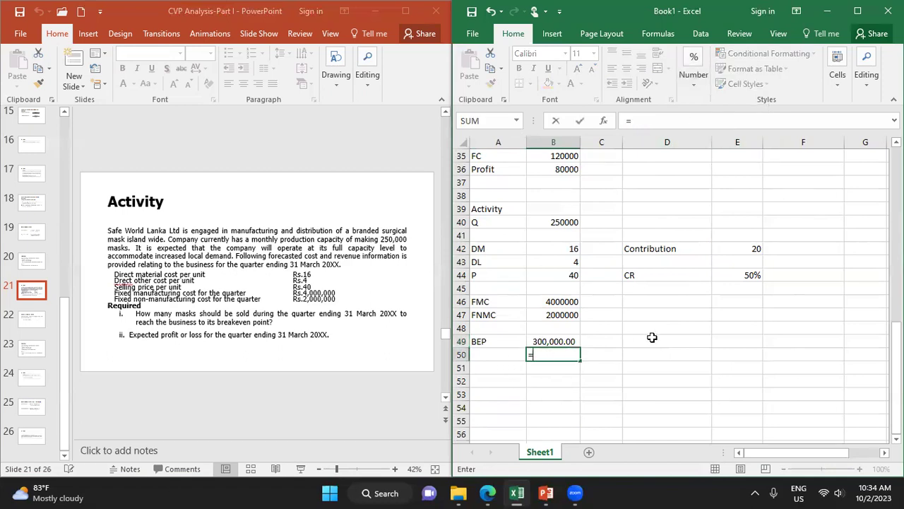
pyautogui.click(569, 301)
pyautogui.write('+')
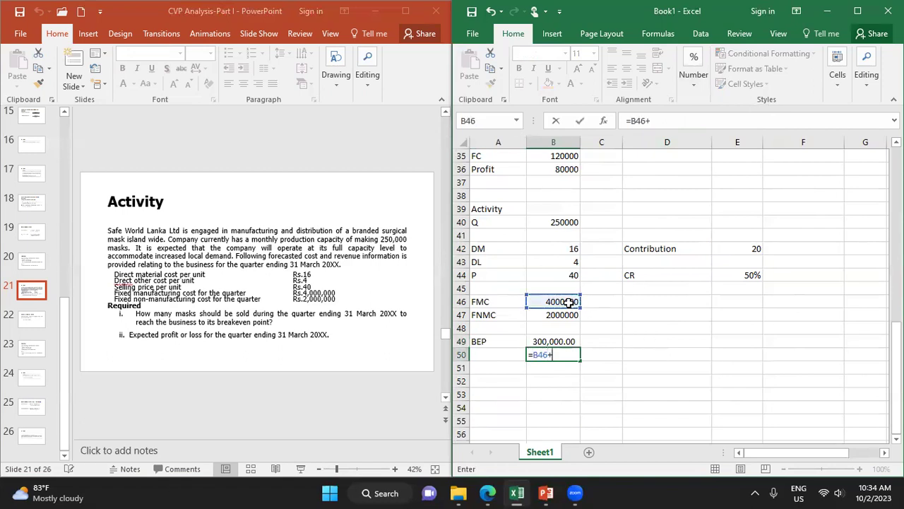
pyautogui.click(569, 325)
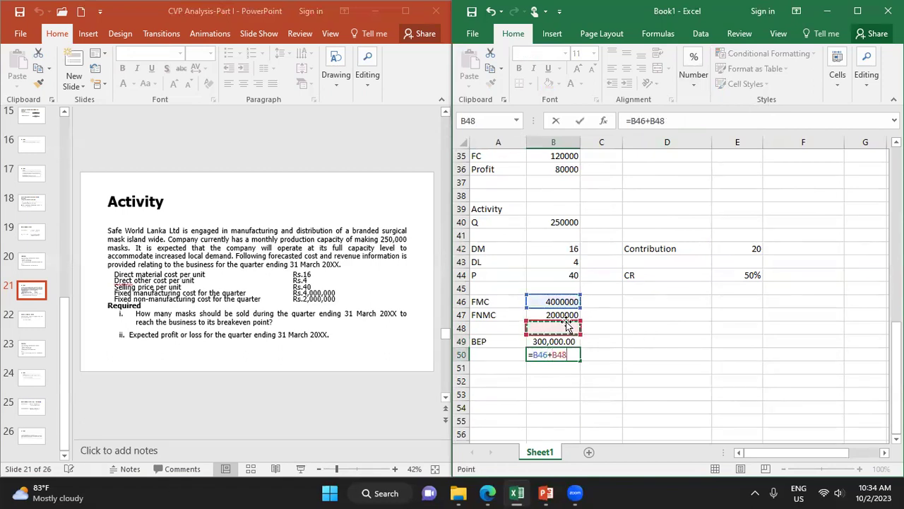
pyautogui.click(571, 315)
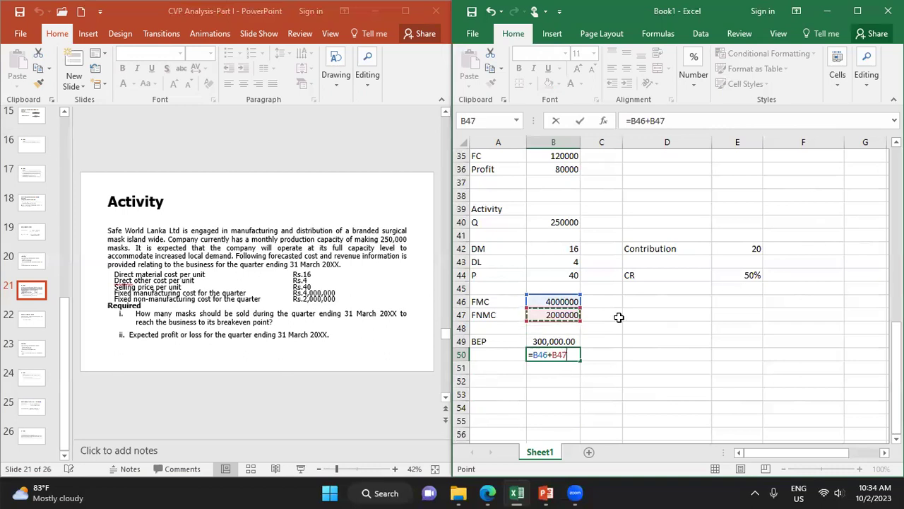
pyautogui.write('/')
pyautogui.click(731, 275)
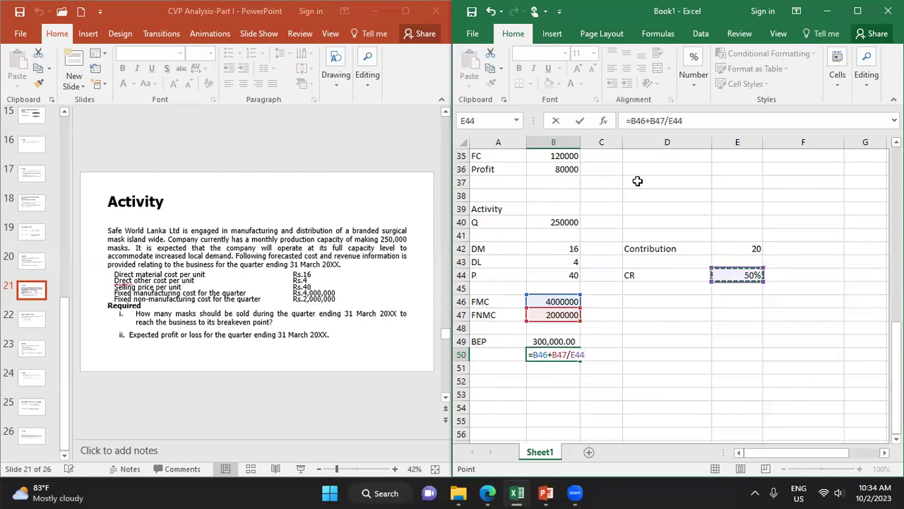
pyautogui.click(635, 121)
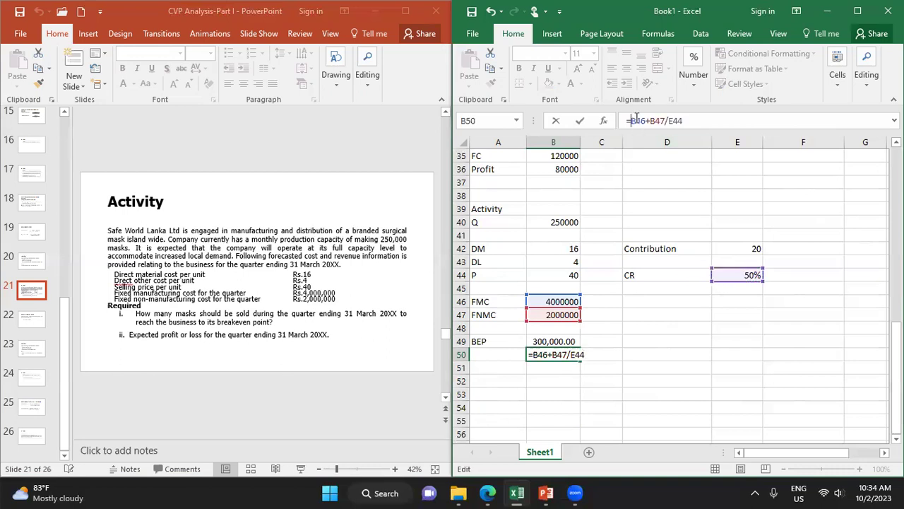
pyautogui.write('(')
pyautogui.press('Right')
pyautogui.press('Right')
pyautogui.press('Right')
pyautogui.press('Right')
pyautogui.write(')')
pyautogui.press('Return')
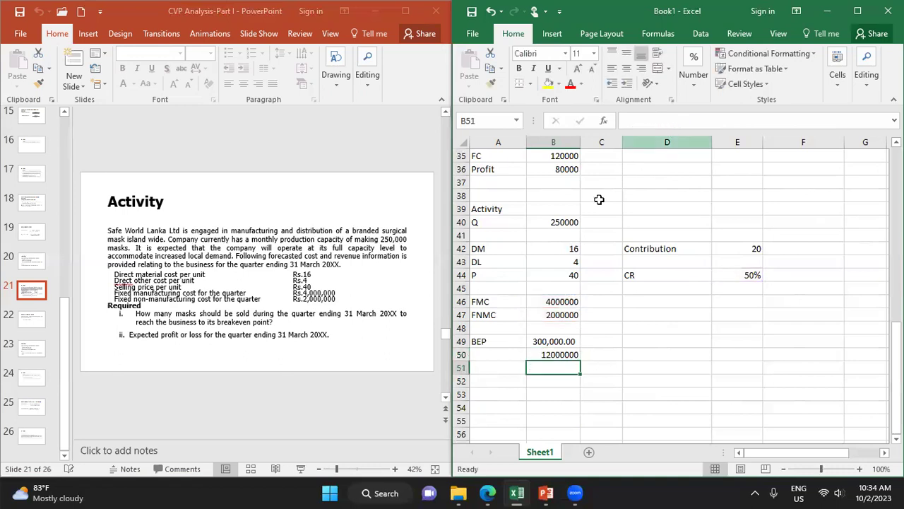
# Apply the comma number style to the breakeven sales value in B50.
pyautogui.click(550, 354)
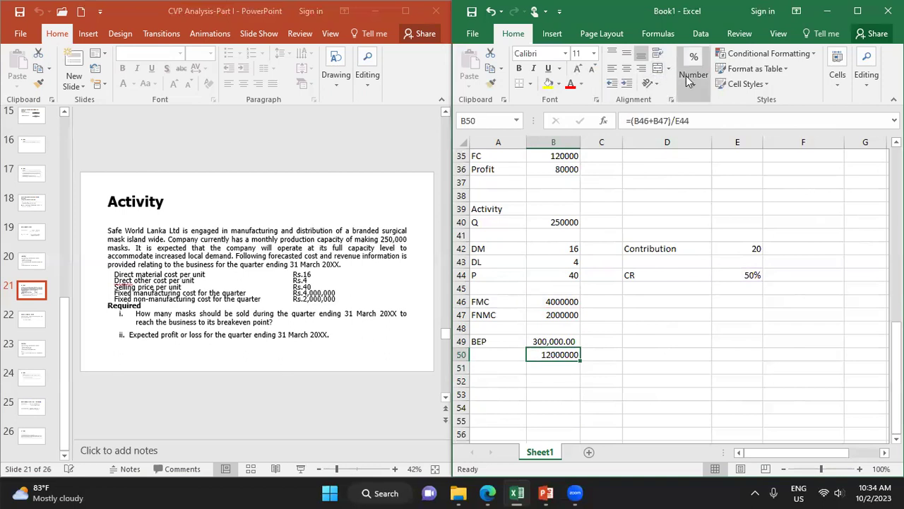
pyautogui.click(694, 72)
pyautogui.click(722, 140)
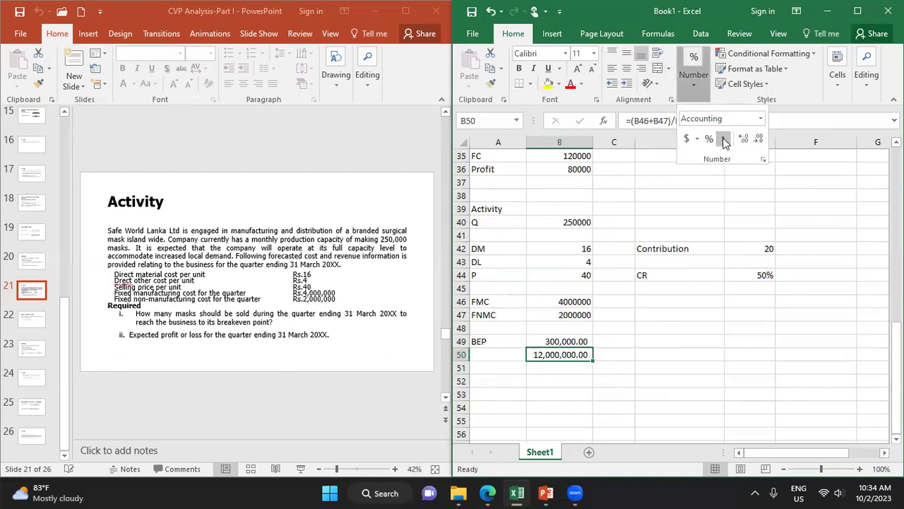
pyautogui.click(634, 360)
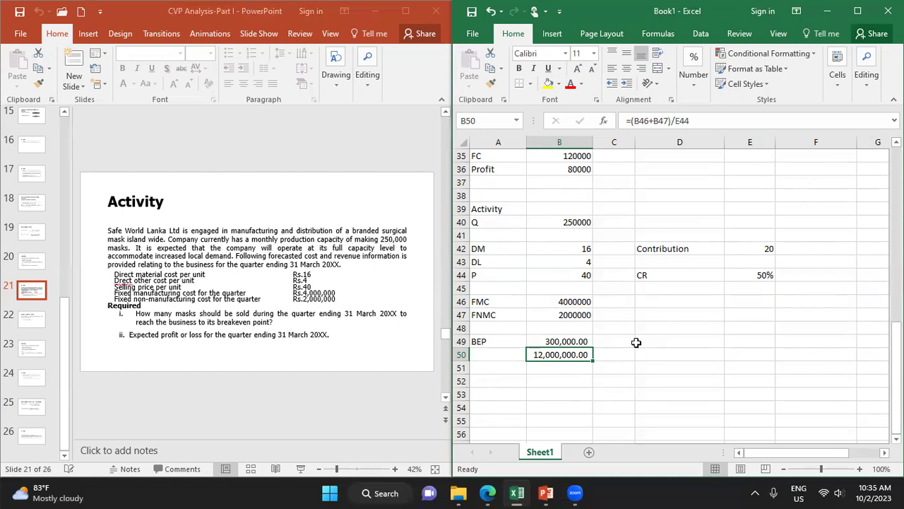
# Enter the label "Q" in D49 and calculate the quarterly quantity in E49 with =B40*3.
pyautogui.click(672, 342)
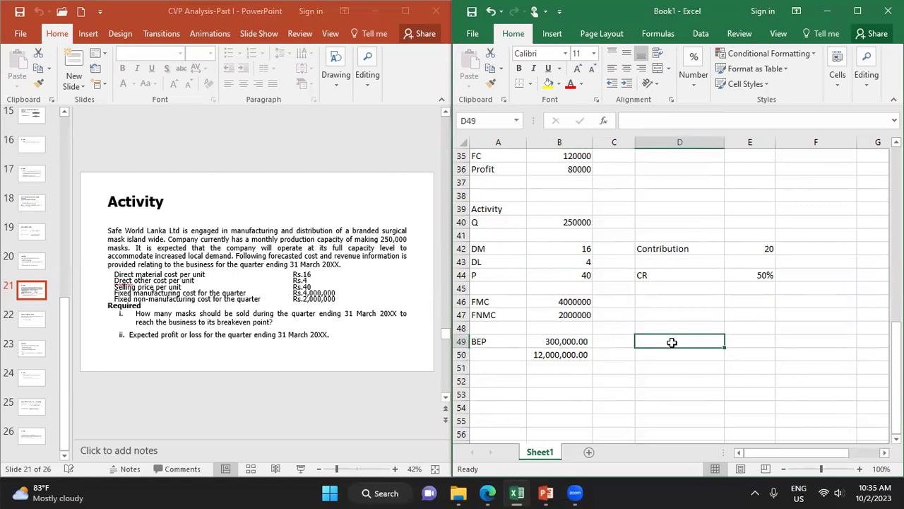
pyautogui.write('Q')
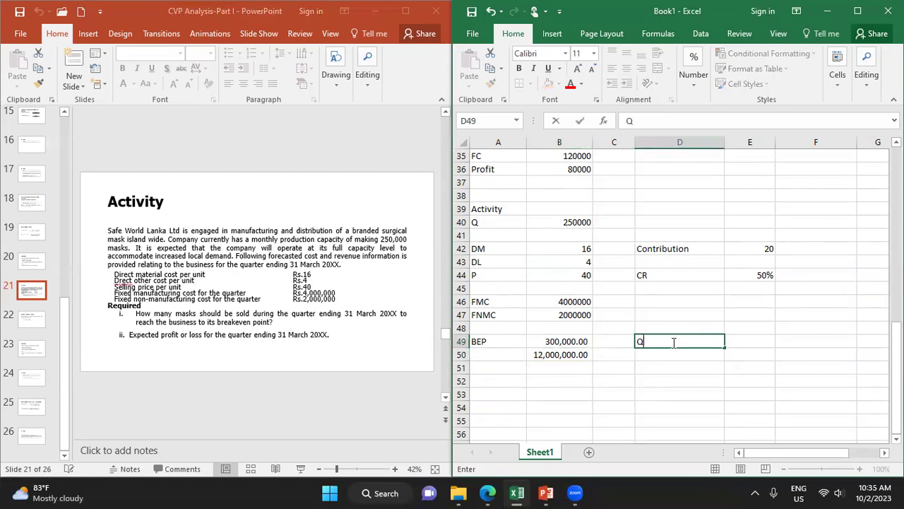
pyautogui.press('Tab')
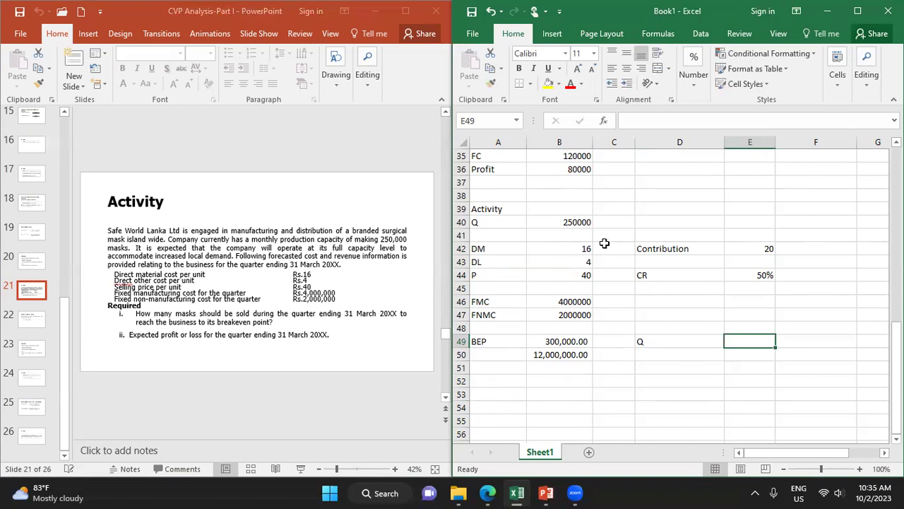
pyautogui.click(569, 222)
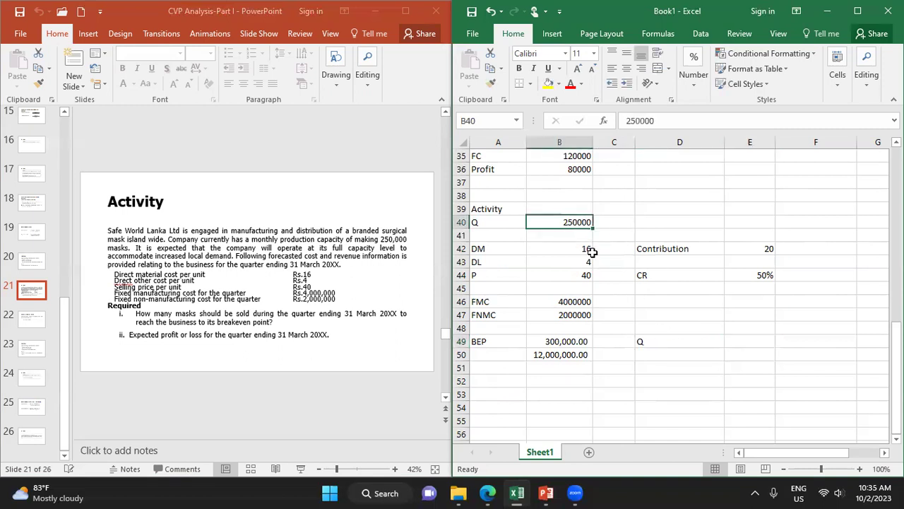
pyautogui.click(740, 338)
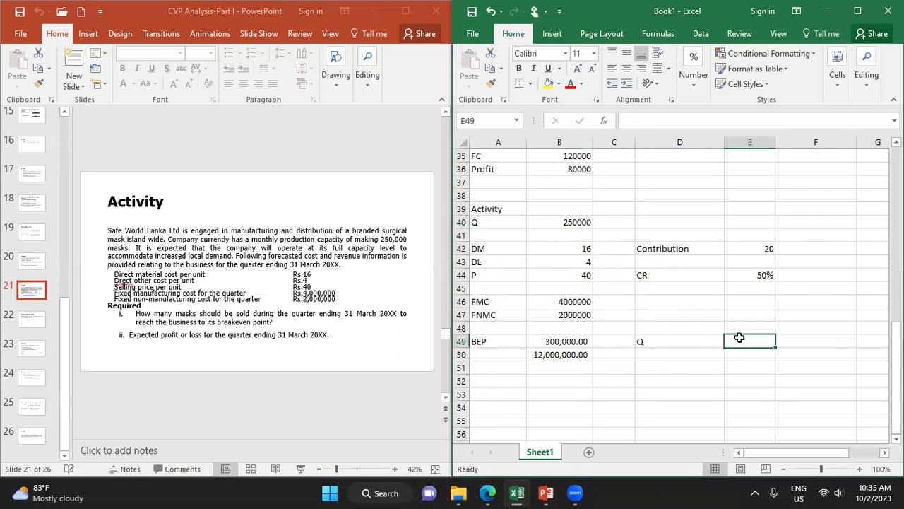
pyautogui.write('=')
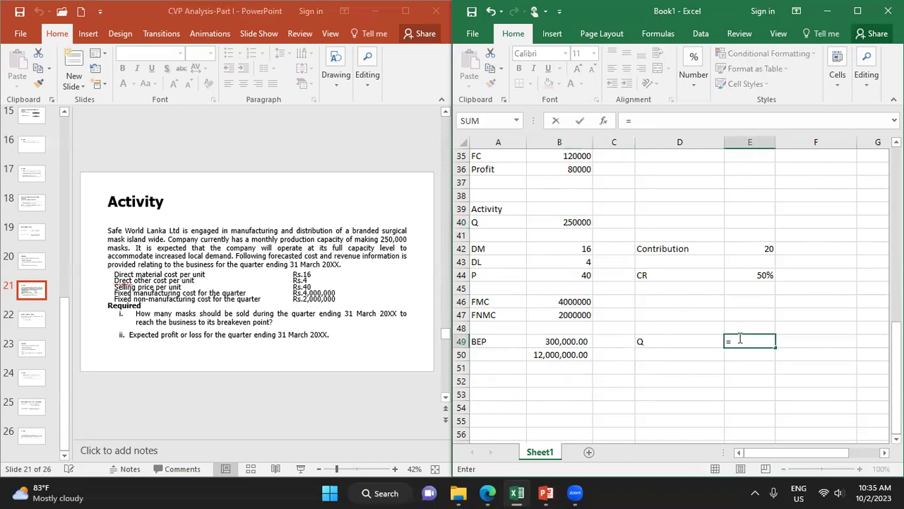
pyautogui.click(569, 222)
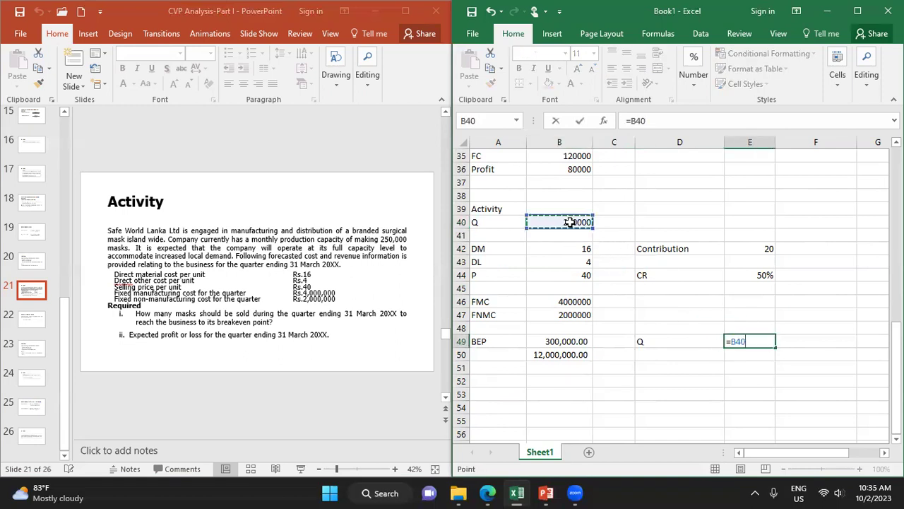
pyautogui.write('*3')
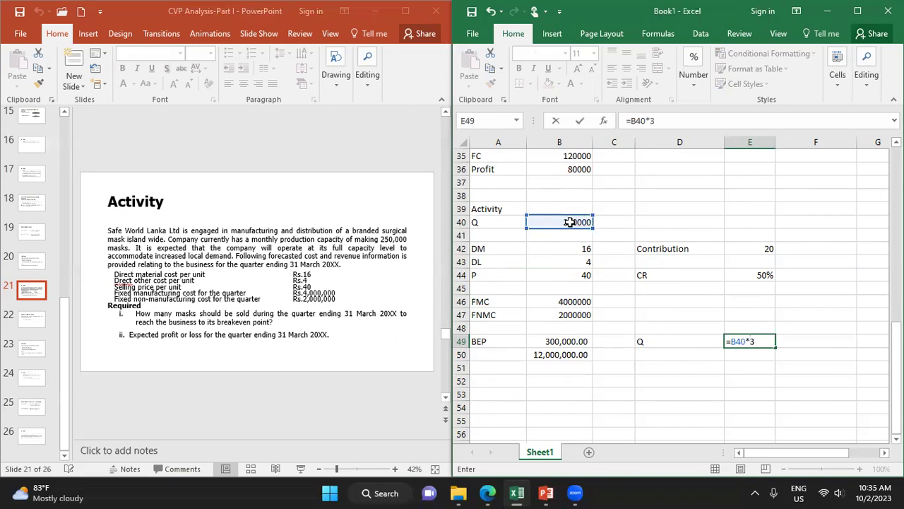
pyautogui.press('Return')
pyautogui.doubleClick(750, 341)
pyautogui.click(689, 84)
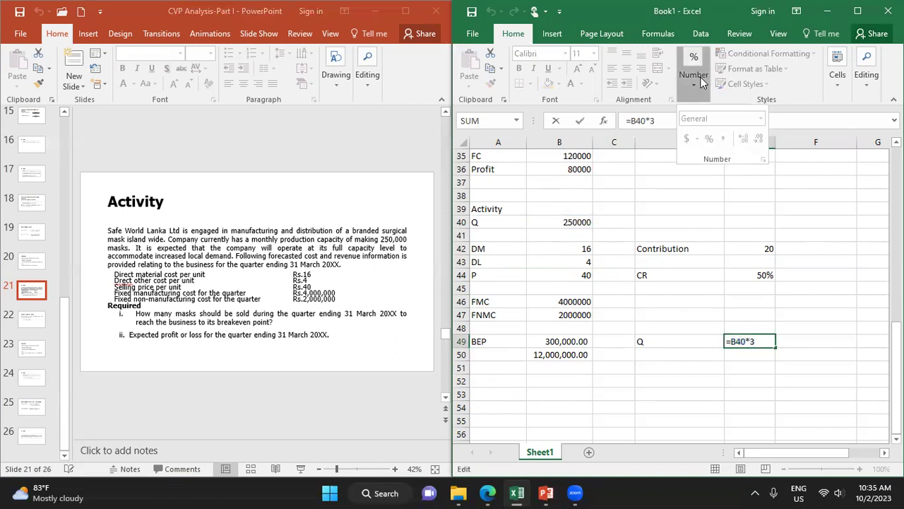
pyautogui.doubleClick(759, 341)
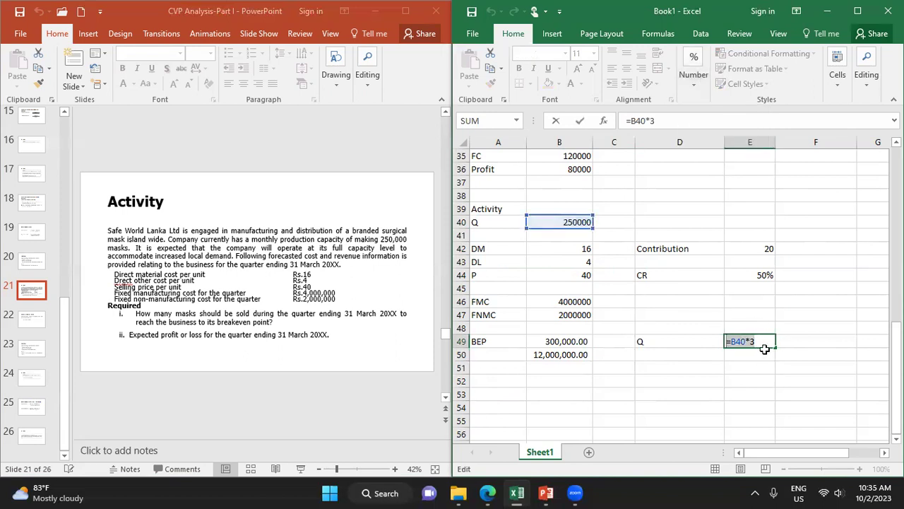
pyautogui.click(760, 354)
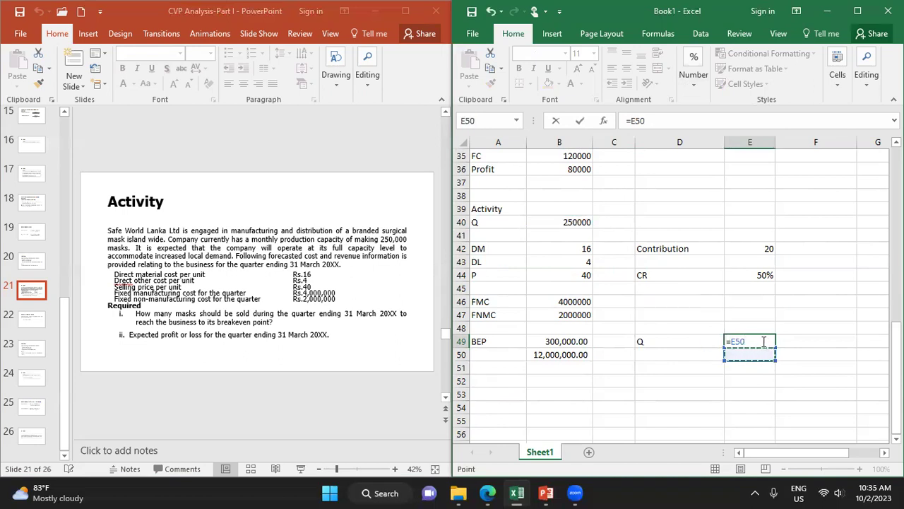
pyautogui.hotkey('ctrl', 'z')
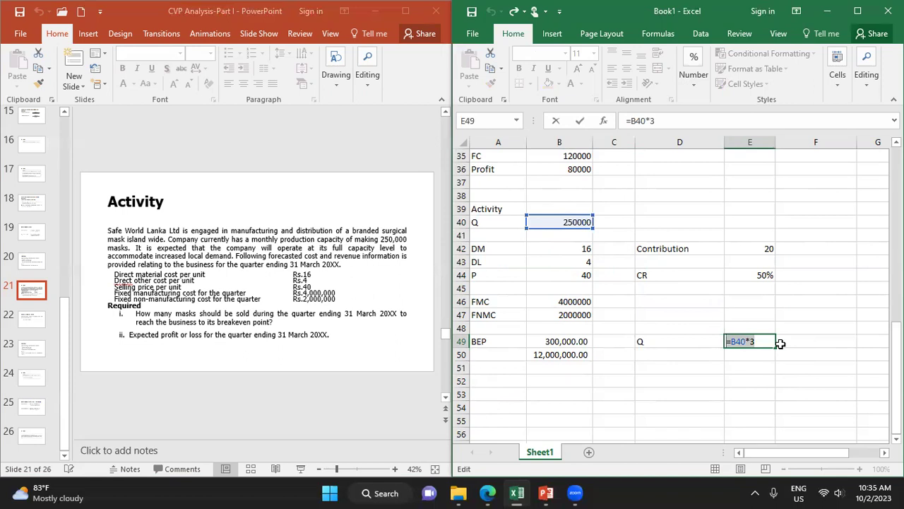
# Apply the comma number style without decimals to the quarterly quantity in E49.
pyautogui.press('Tab')
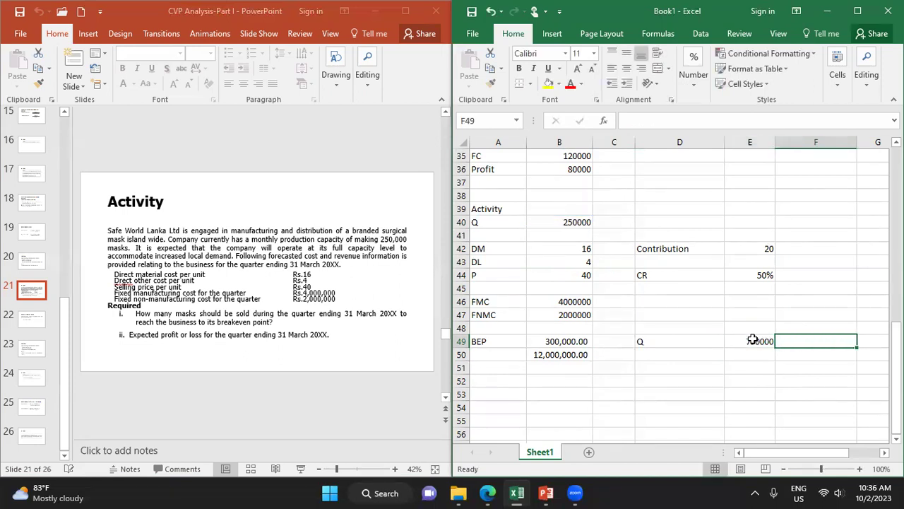
pyautogui.click(752, 340)
pyautogui.click(685, 80)
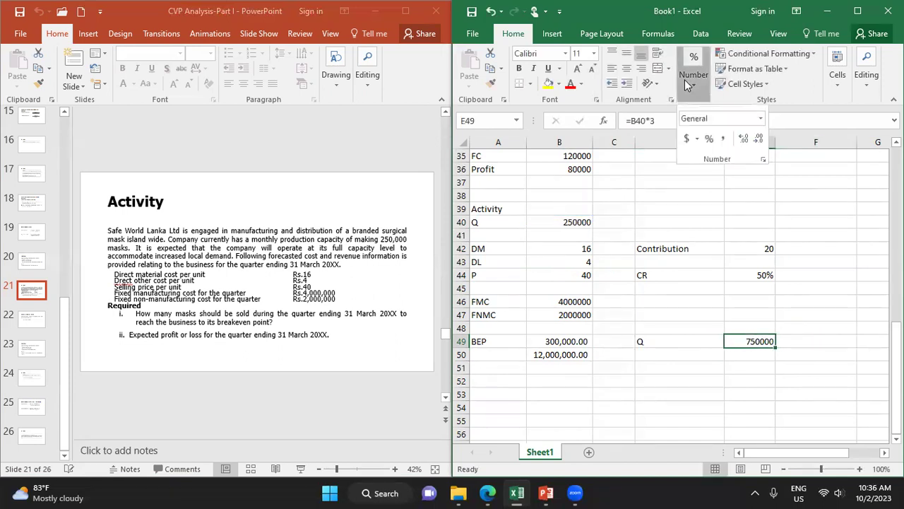
pyautogui.click(722, 138)
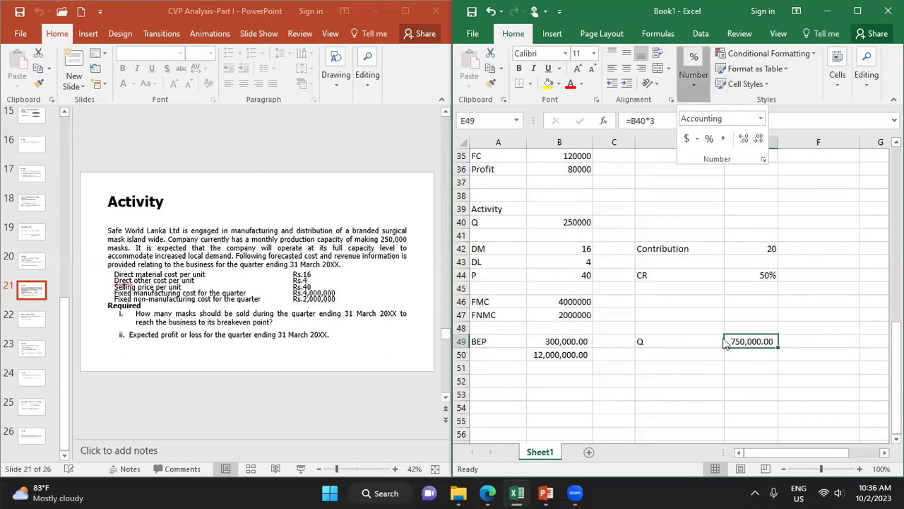
pyautogui.click(759, 139)
pyautogui.click(759, 139)
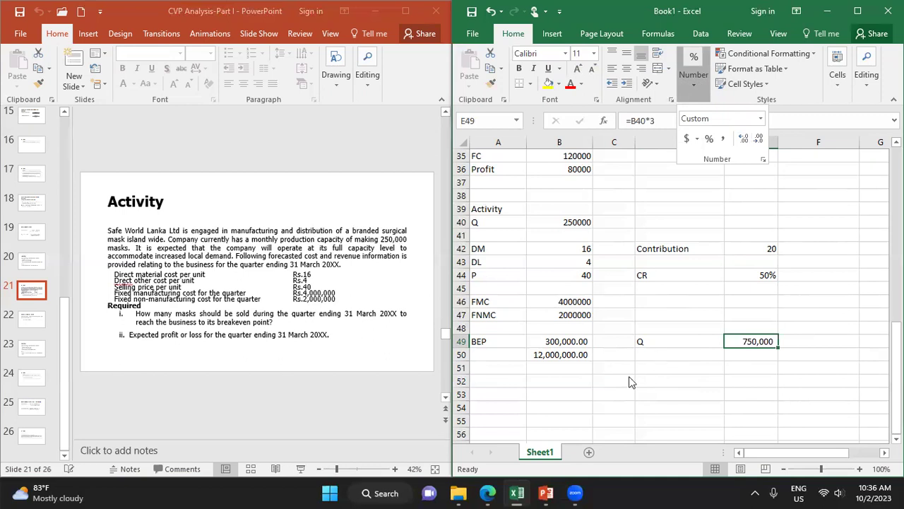
# Switch to PowerPoint and display slide 19, "Setting sales targets", to consult the target sales formulas.
pyautogui.click(497, 380)
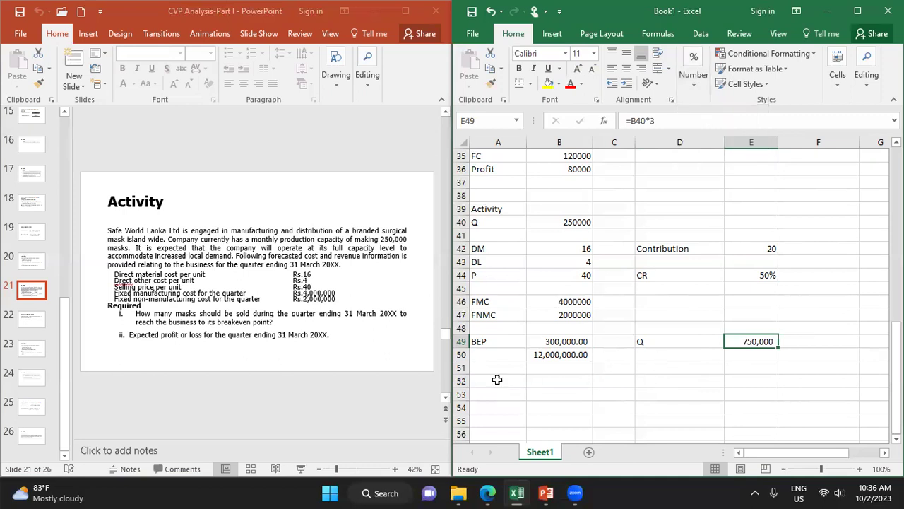
pyautogui.click(496, 380)
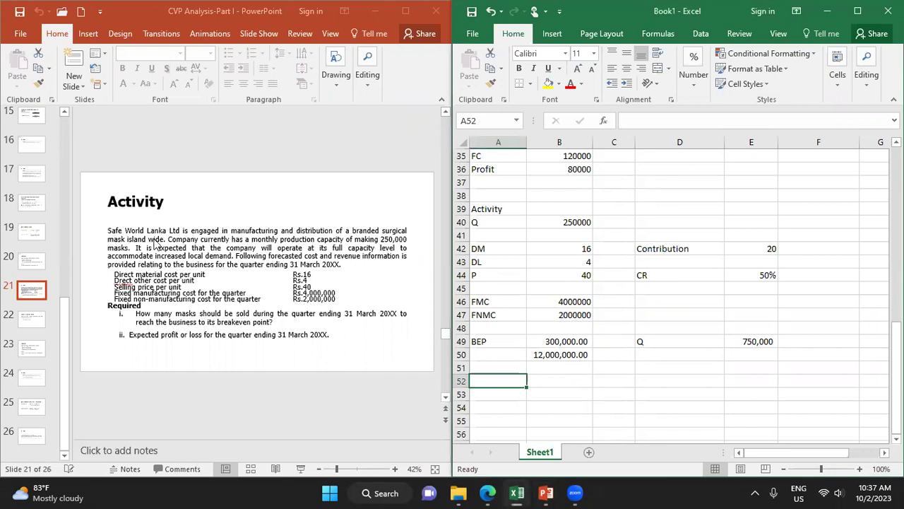
pyautogui.click(37, 236)
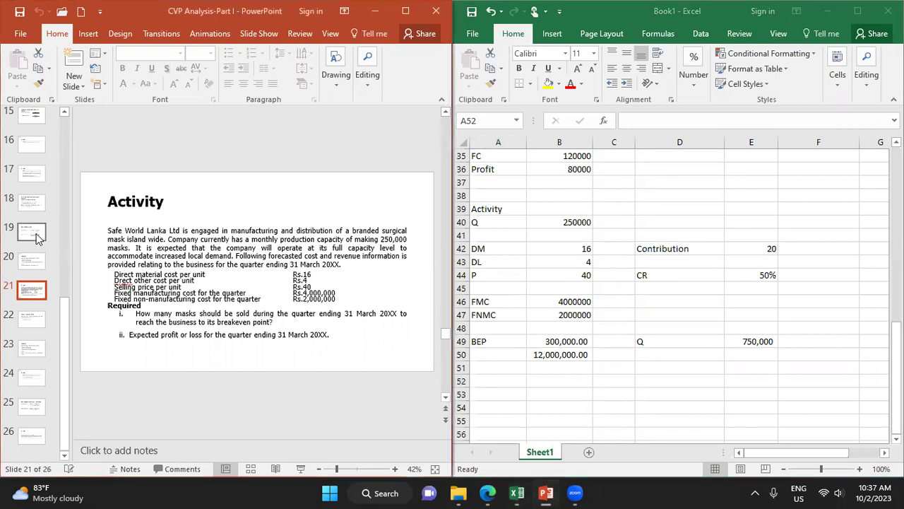
pyautogui.click(36, 233)
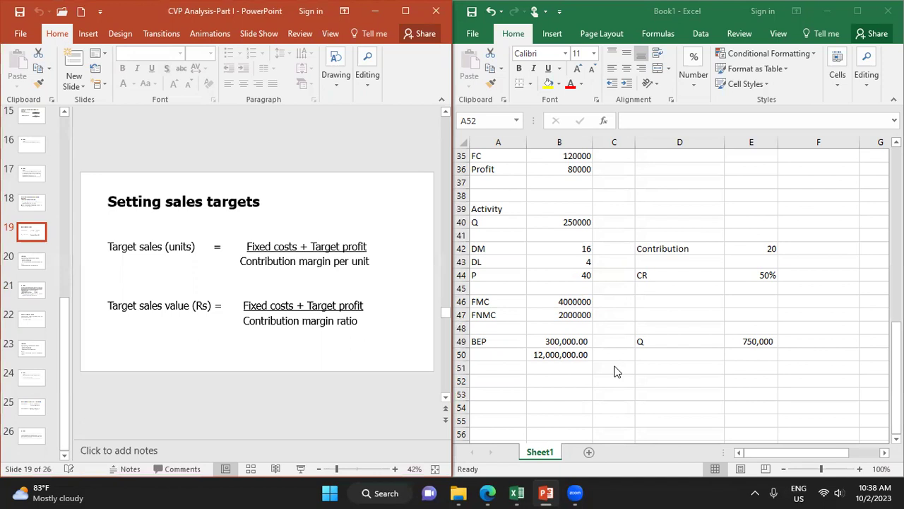
# Back in Excel, enter the label "Profit" in A52 and the text "(FC+Profit)/Contribution" in B52.
pyautogui.click(500, 380)
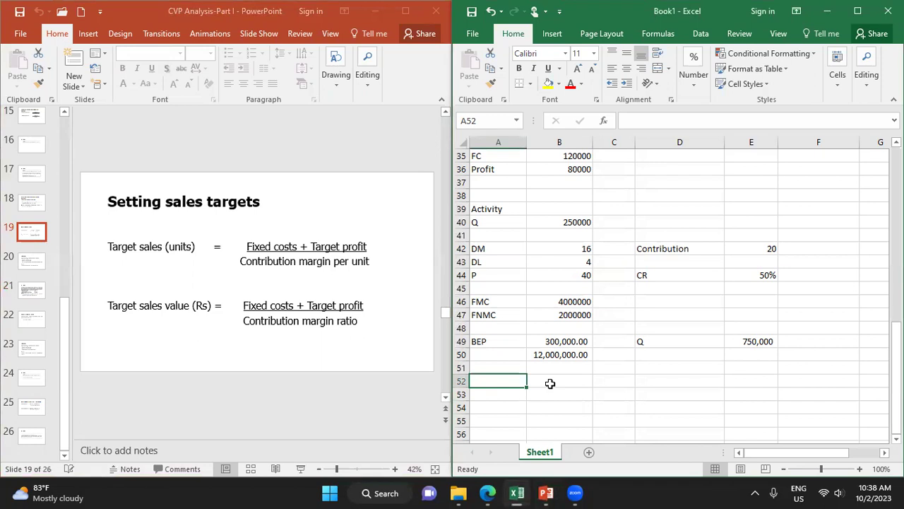
pyautogui.write('Profit')
pyautogui.click(551, 383)
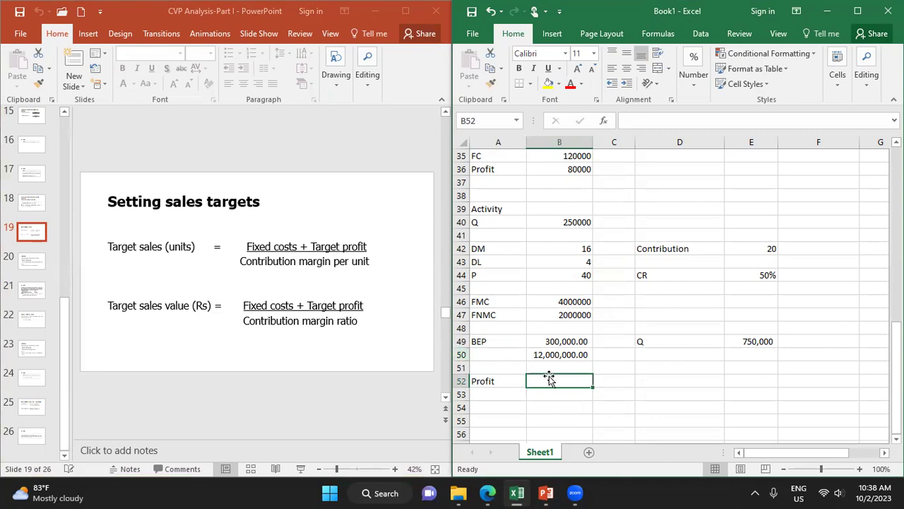
pyautogui.write('FC+Profit')
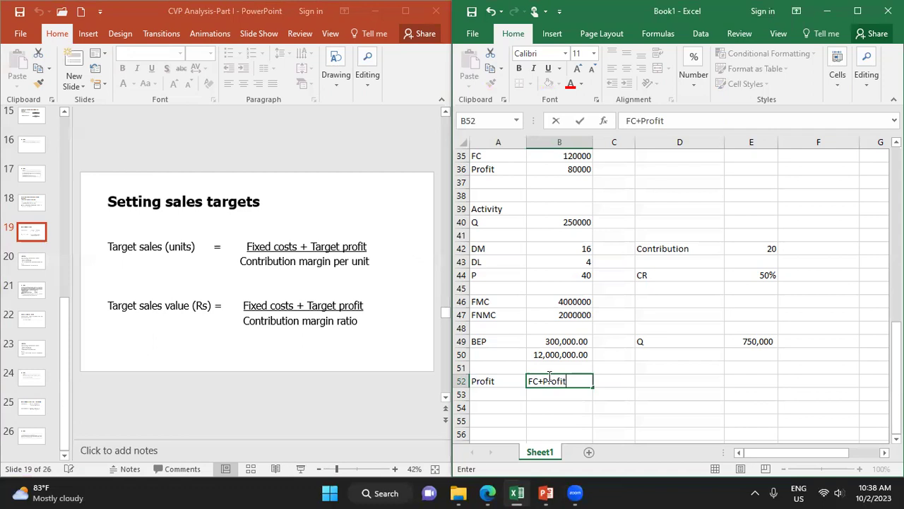
pyautogui.write('/Contribution')
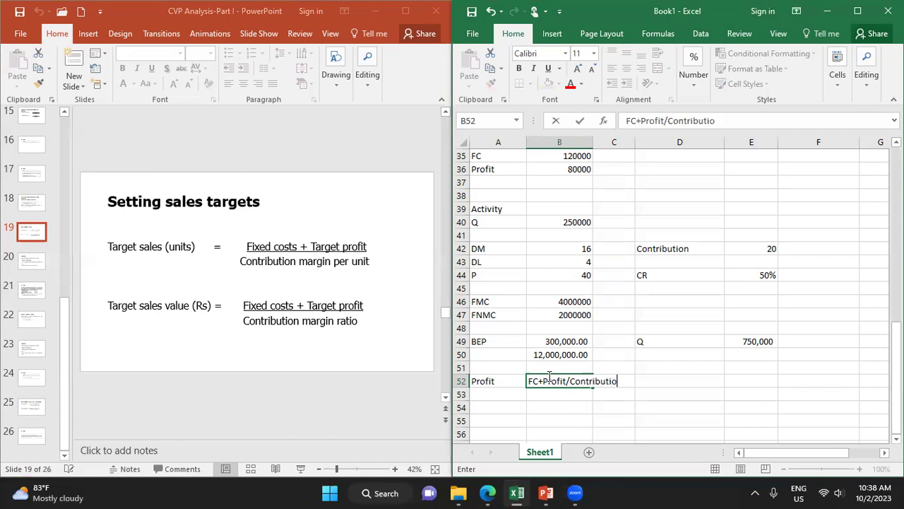
pyautogui.click(627, 121)
pyautogui.write('(')
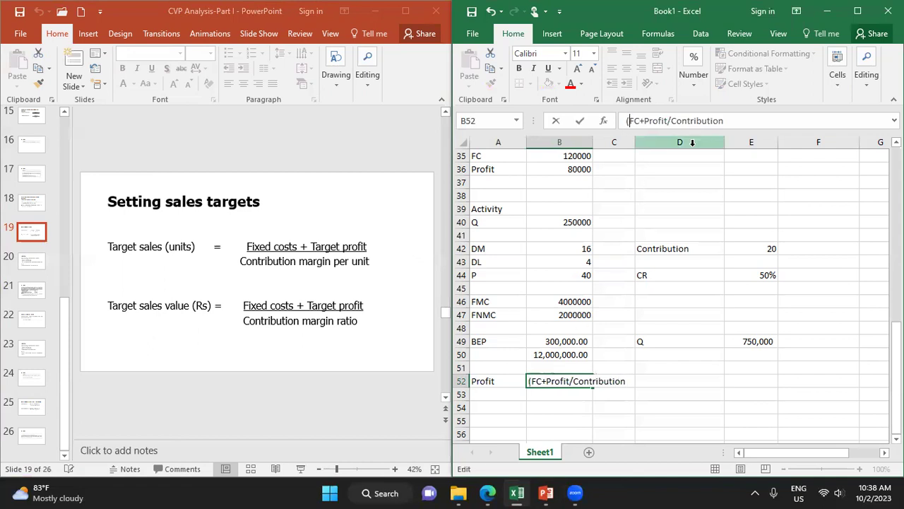
pyautogui.click(668, 120)
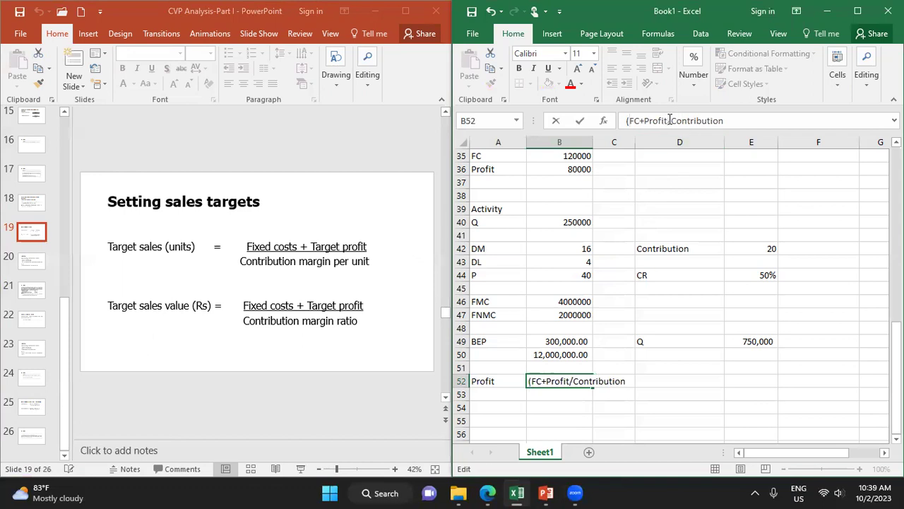
pyautogui.write(')')
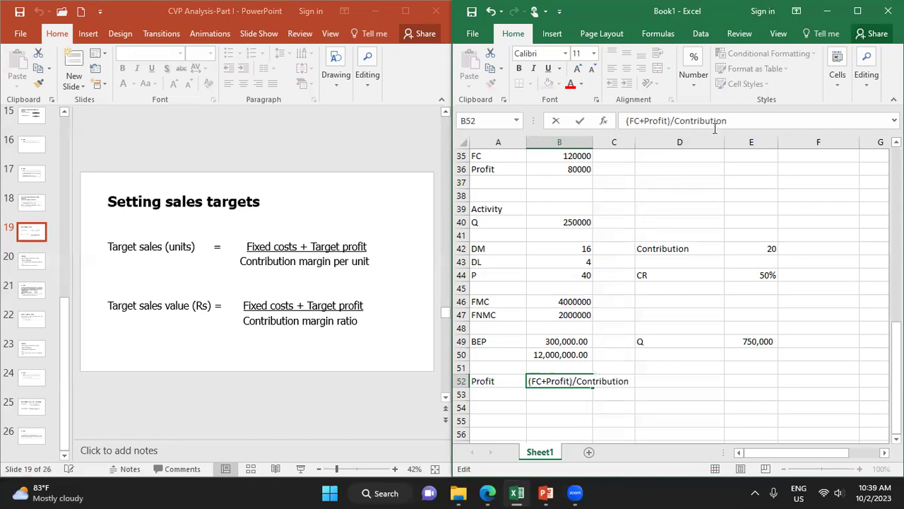
pyautogui.click(504, 405)
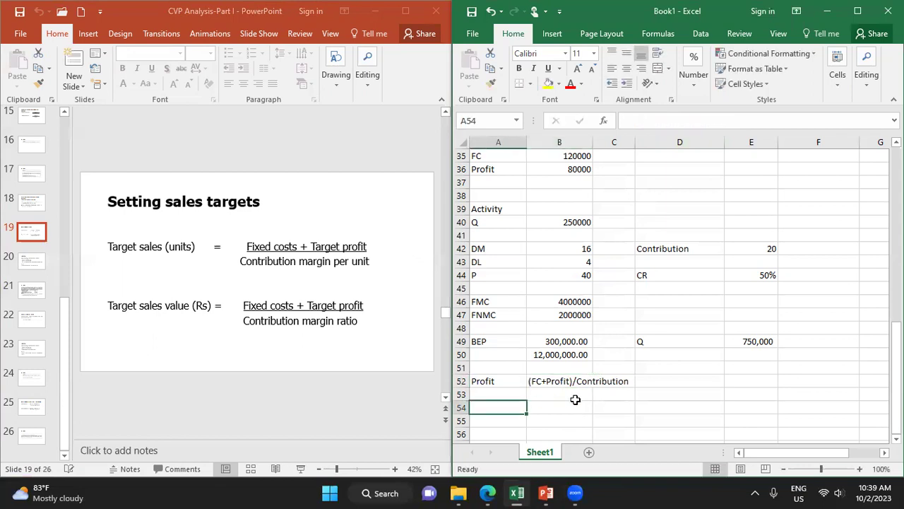
# Calculate the total fixed cost in C47 with the formula =B46+B47.
pyautogui.click(561, 405)
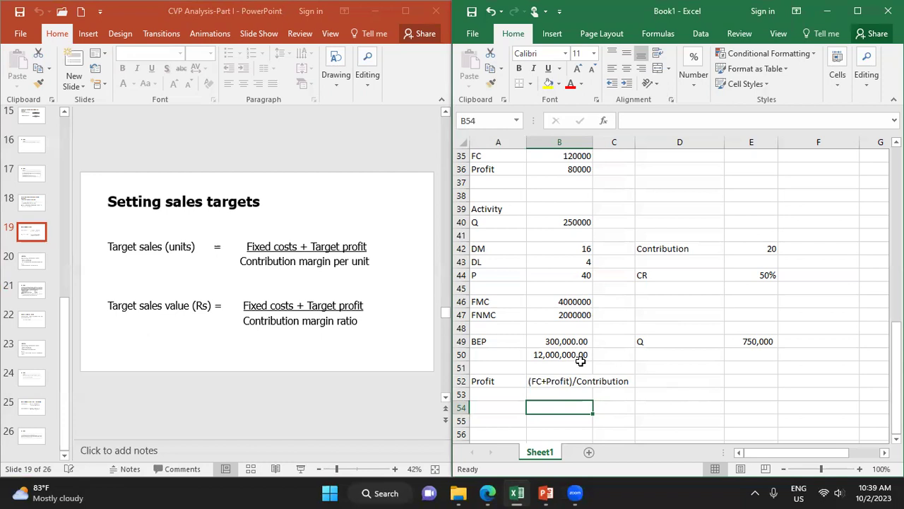
pyautogui.moveTo(577, 301); pyautogui.dragTo(575, 314)
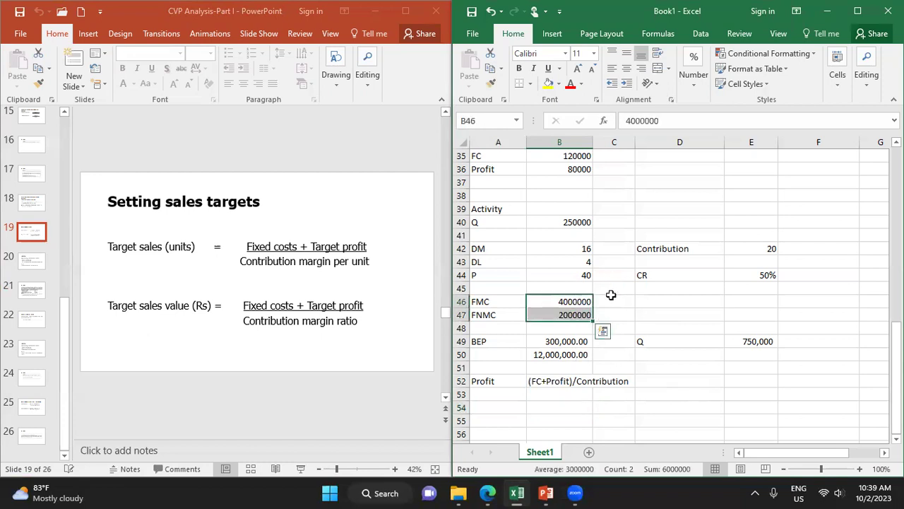
pyautogui.click(613, 313)
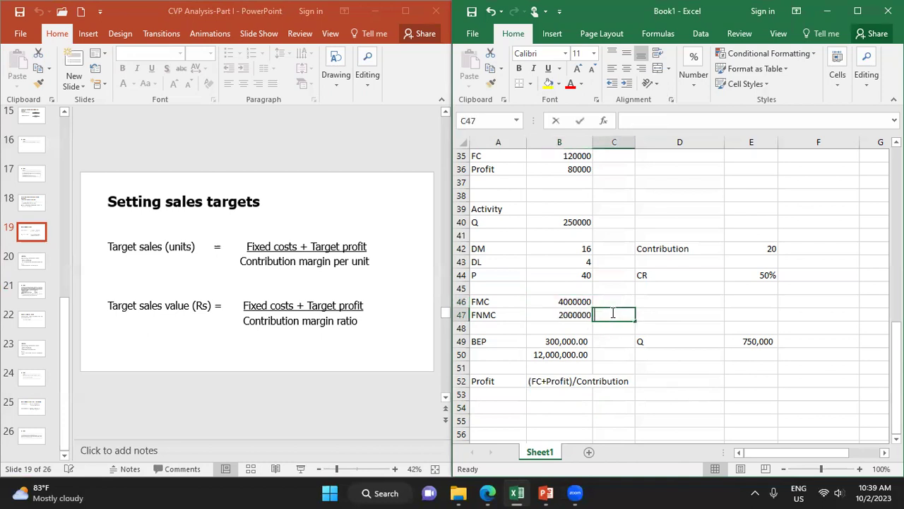
pyautogui.write('=')
pyautogui.moveTo(575, 301); pyautogui.dragTo(577, 315)
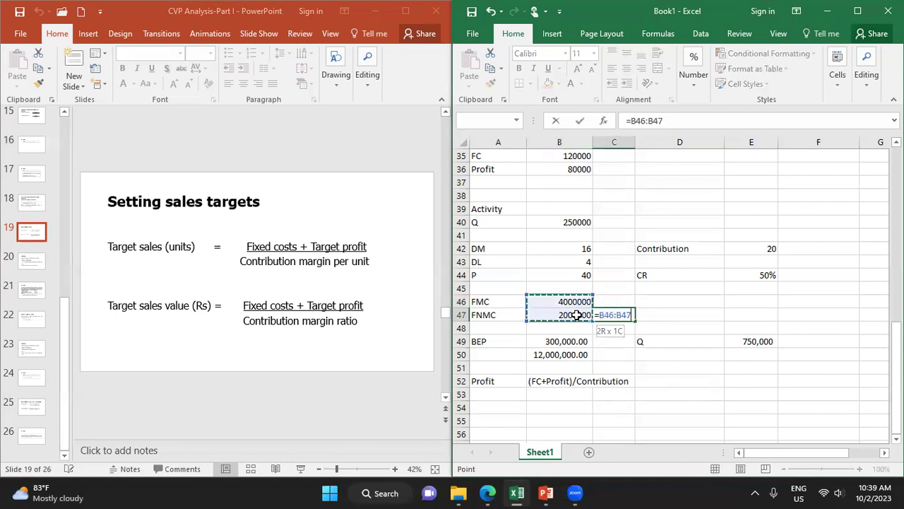
pyautogui.press('BackSpace')
pyautogui.press('BackSpace')
pyautogui.press('BackSpace')
pyautogui.press('BackSpace')
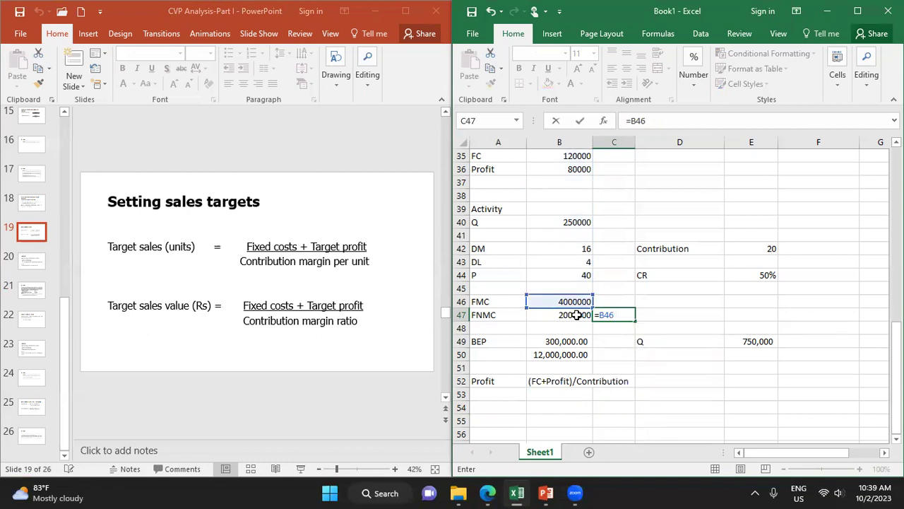
pyautogui.write('+')
pyautogui.click(576, 315)
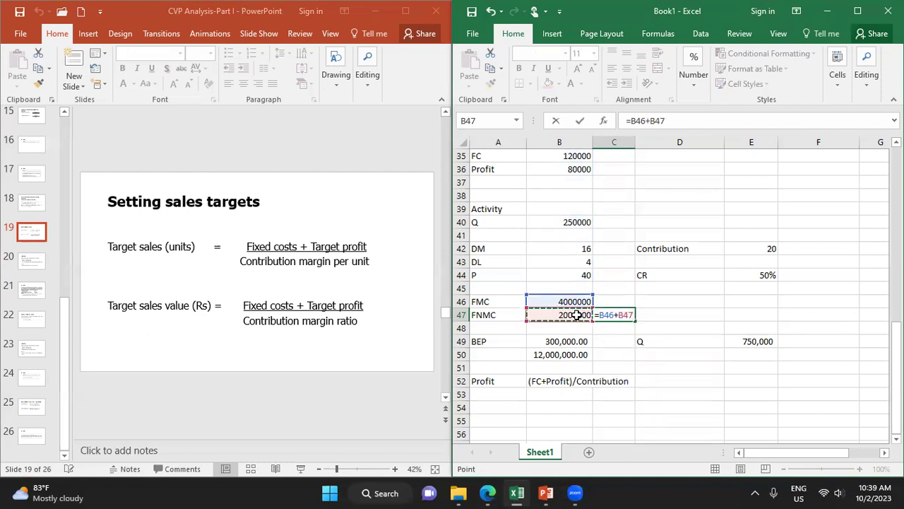
pyautogui.press('Return')
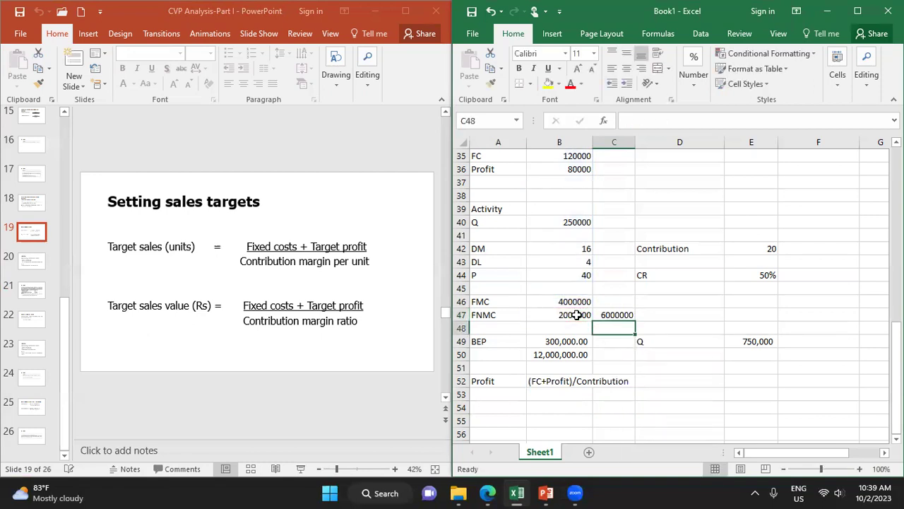
# Format the total fixed cost in C47 with the comma number style and no decimals.
pyautogui.click(612, 314)
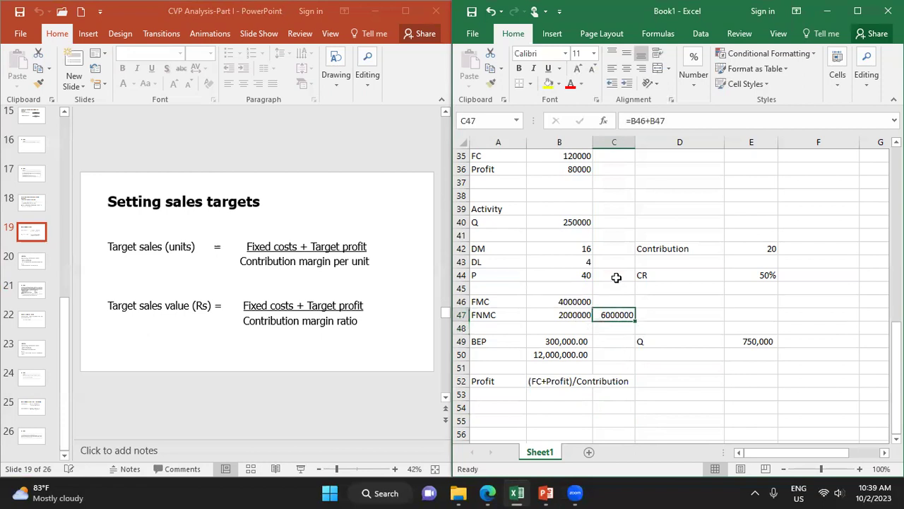
pyautogui.click(683, 83)
pyautogui.click(722, 140)
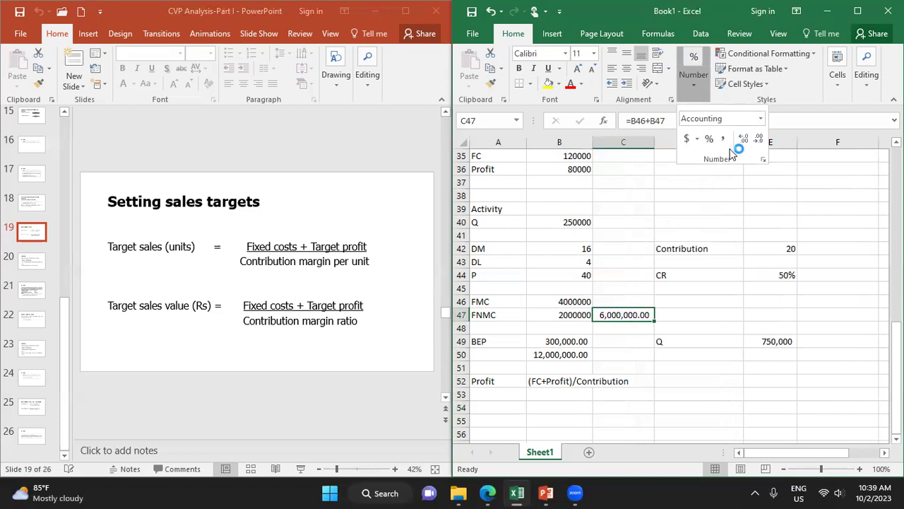
pyautogui.doubleClick(757, 139)
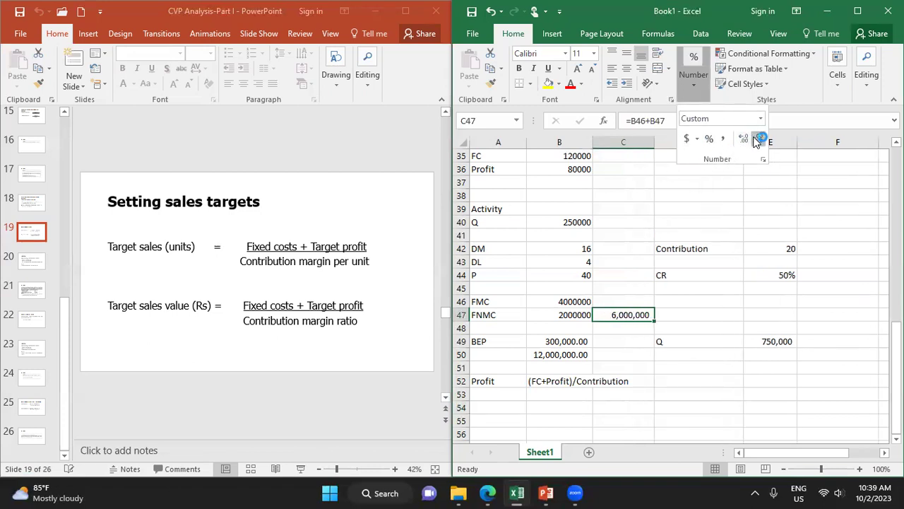
# Enter the text "600000+Proft/20" in B54 as the profit equation with the activity's figures.
pyautogui.click(555, 405)
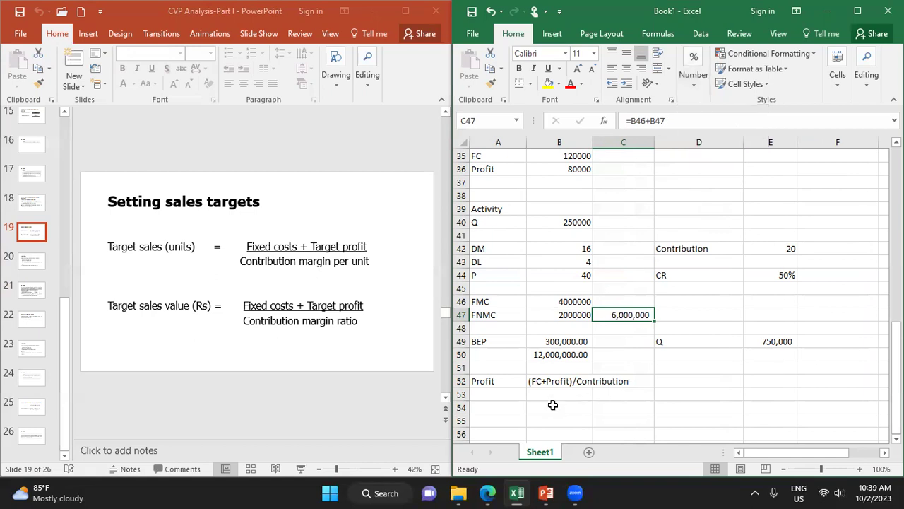
pyautogui.click(551, 405)
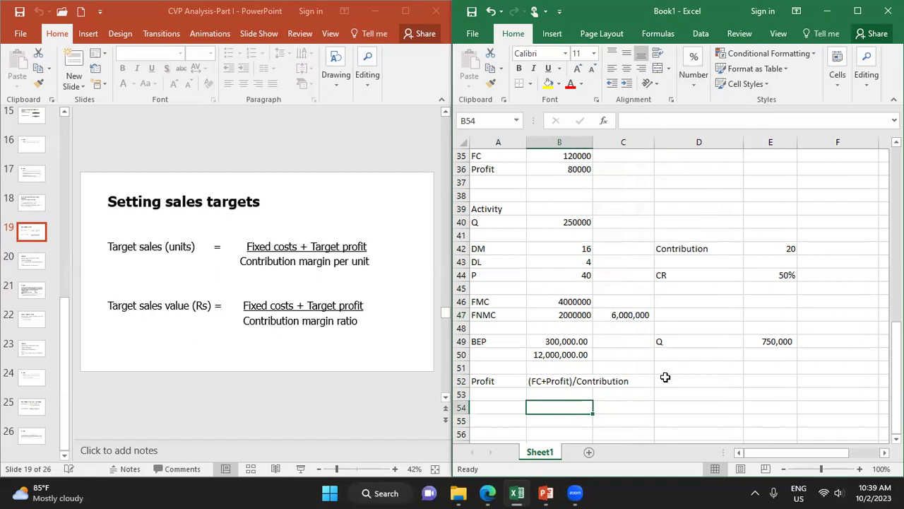
pyautogui.write('600000')
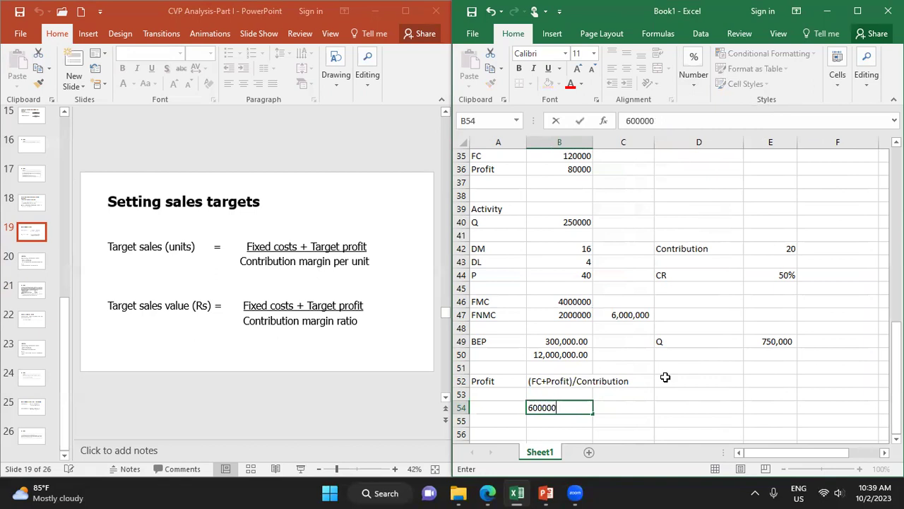
pyautogui.write('+Proft/20')
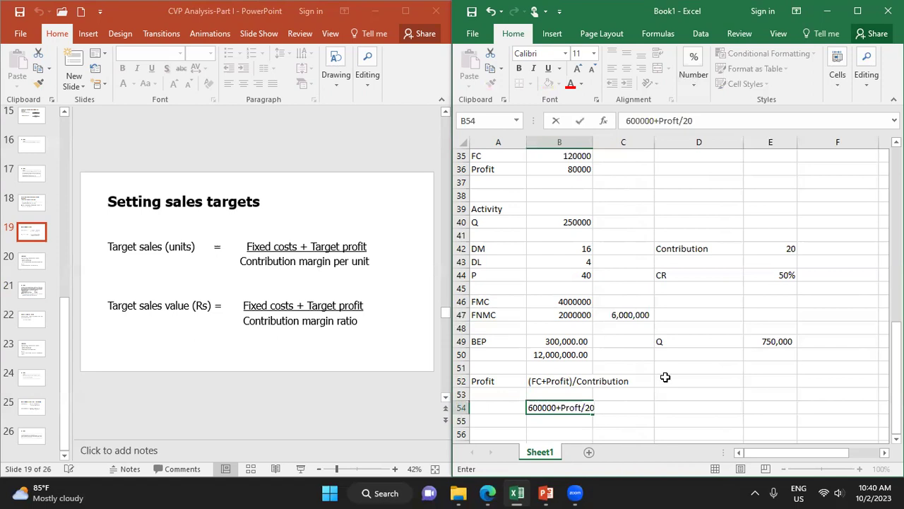
pyautogui.click(547, 422)
pyautogui.scroll(-1, 612, 419)
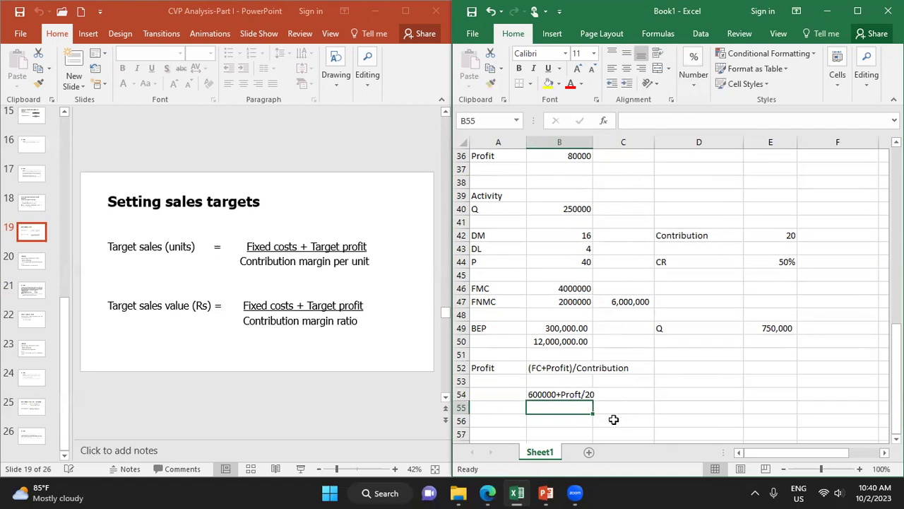
# Replace the label in A52 with "Target Sales".
pyautogui.click(503, 393)
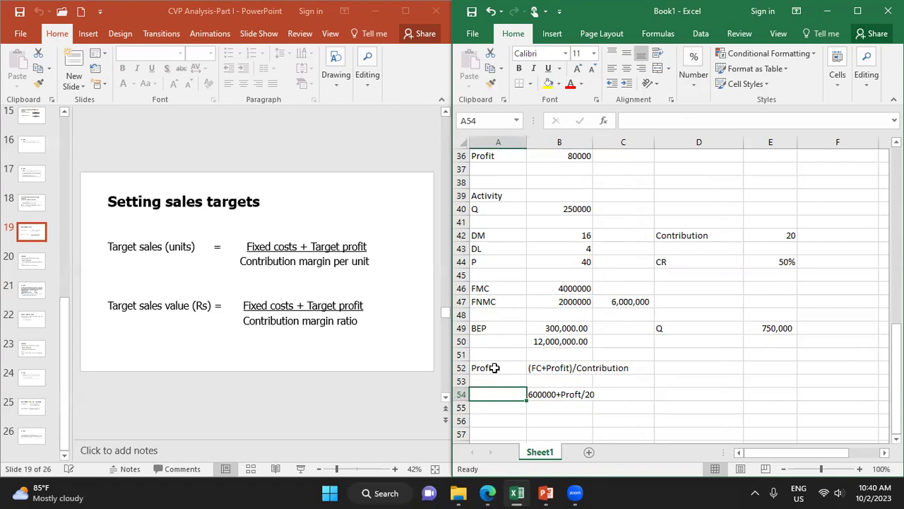
pyautogui.click(495, 367)
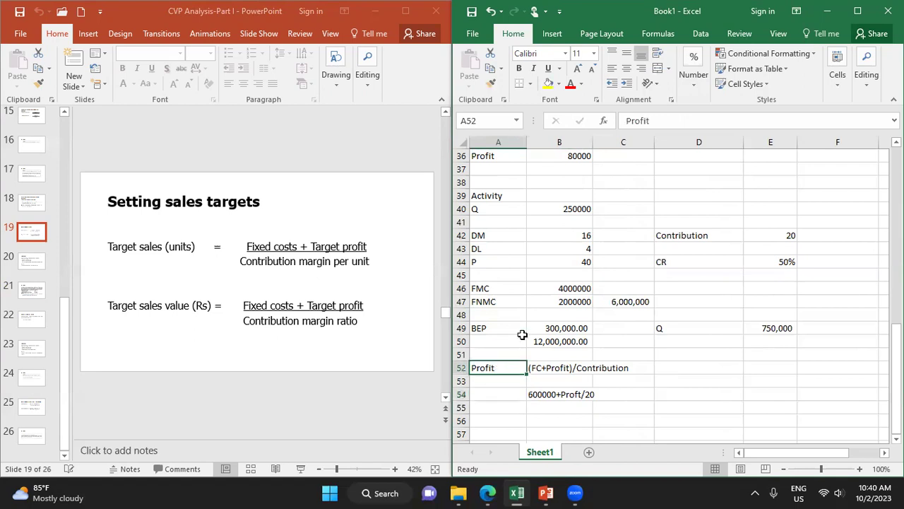
pyautogui.click(657, 120)
pyautogui.press('BackSpace')
pyautogui.press('BackSpace')
pyautogui.press('BackSpace')
pyautogui.press('BackSpace')
pyautogui.press('BackSpace')
pyautogui.press('BackSpace')
pyautogui.write('Target Sales')
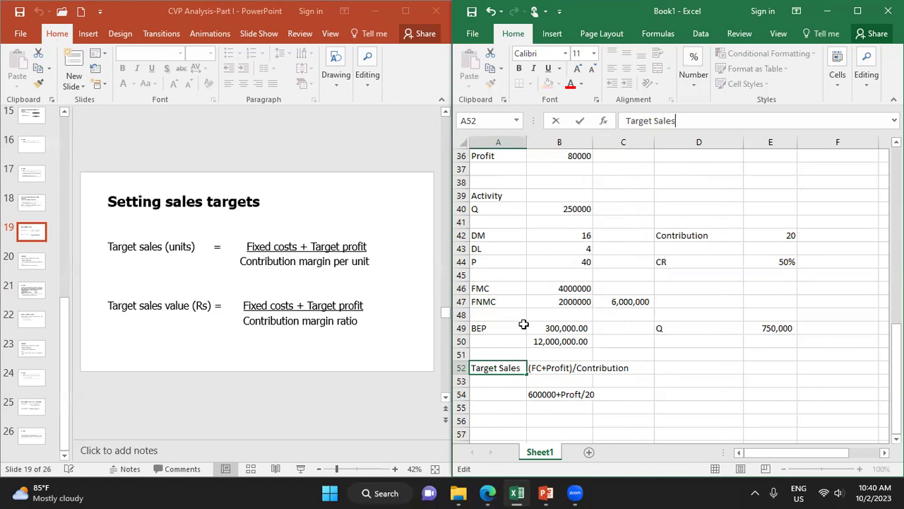
# Enter the text "750000=" in A54 as the left side of the profit equation.
pyautogui.click(508, 397)
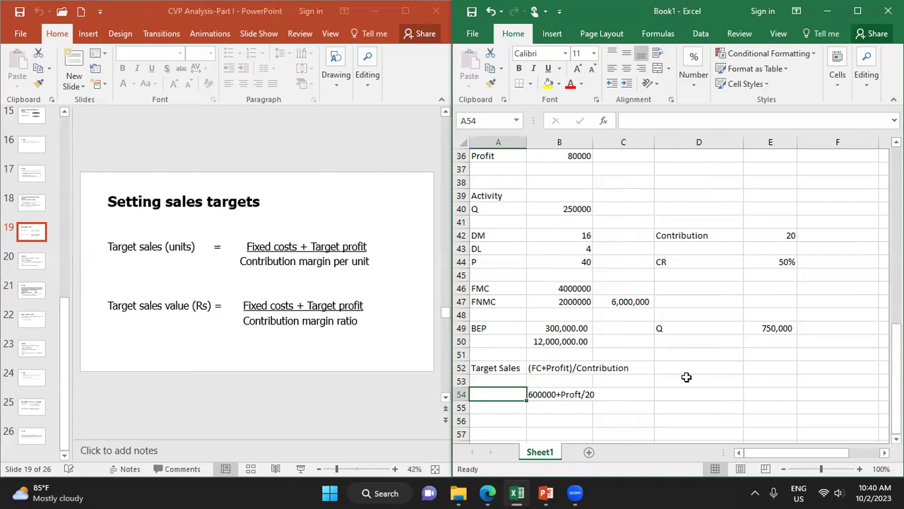
pyautogui.write('7')
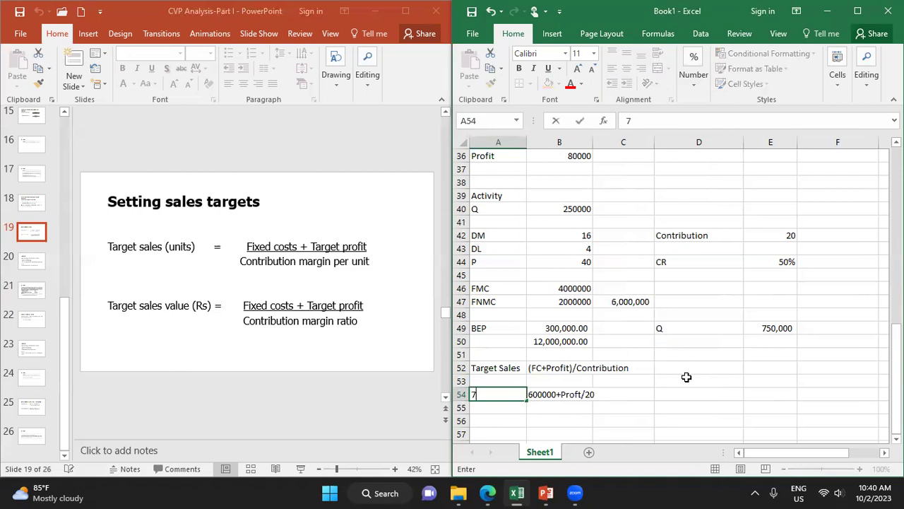
pyautogui.write('50000=')
pyautogui.press('Tab')
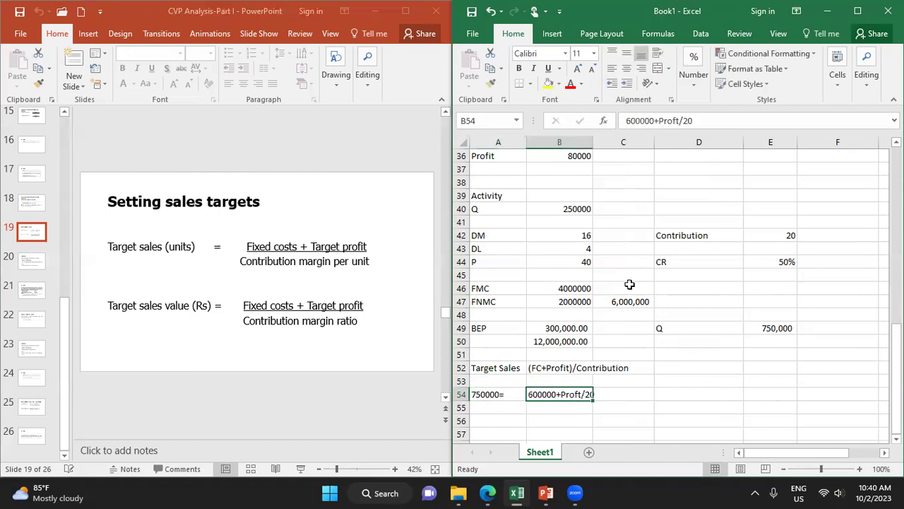
# Multiply the target units by the unit contribution in A56 with the formula =750000*20.
pyautogui.click(546, 416)
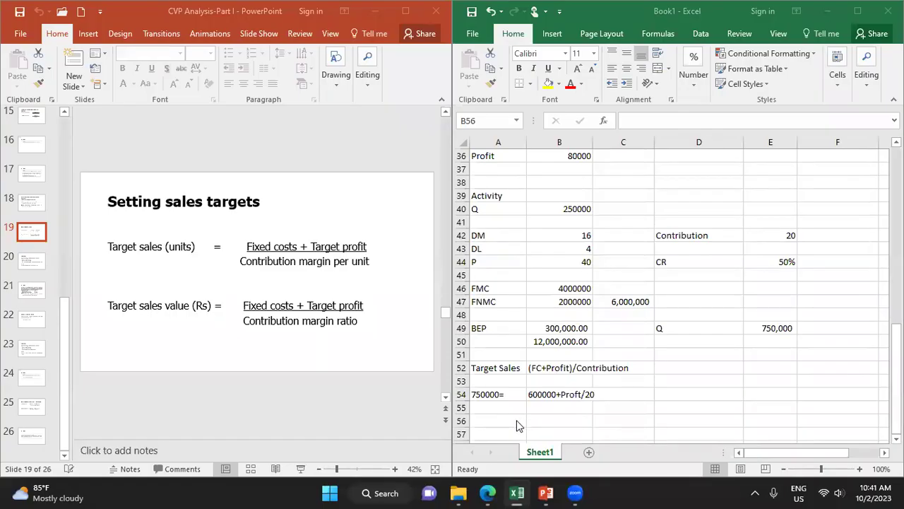
pyautogui.click(517, 419)
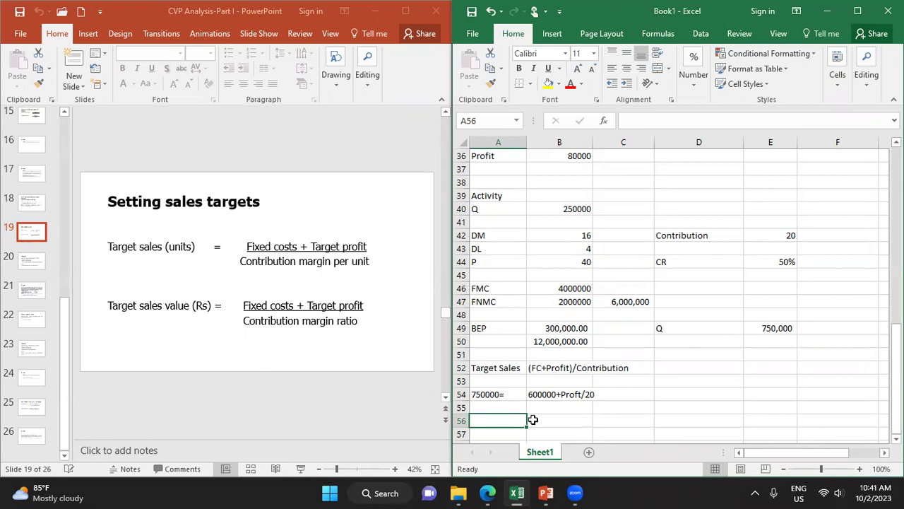
pyautogui.write('750')
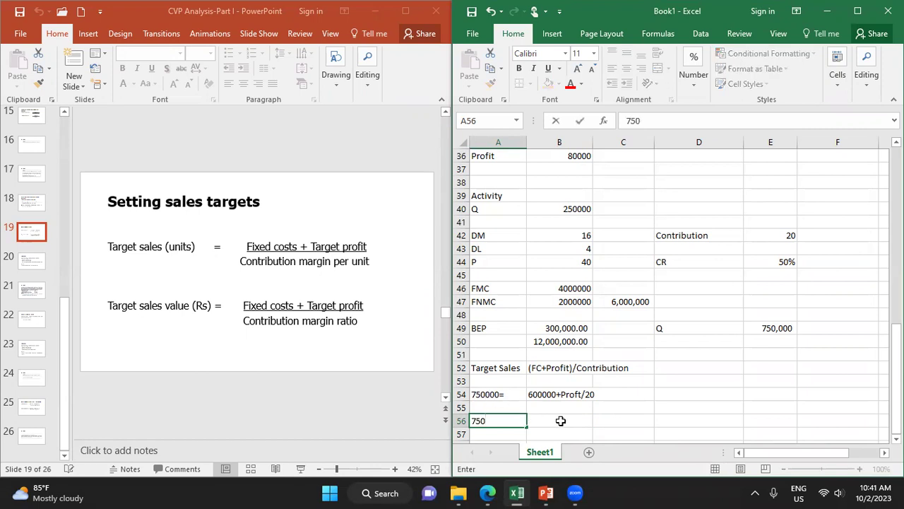
pyautogui.write('000*20')
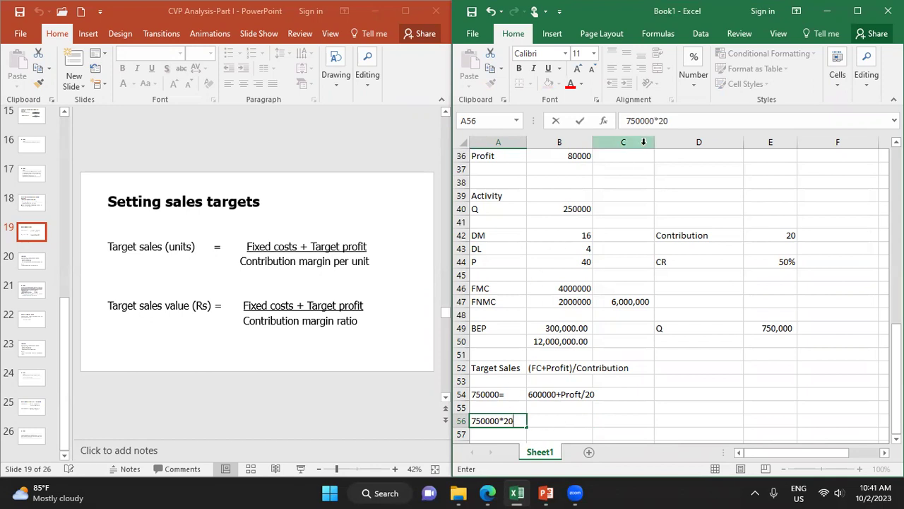
pyautogui.click(627, 123)
pyautogui.write('=')
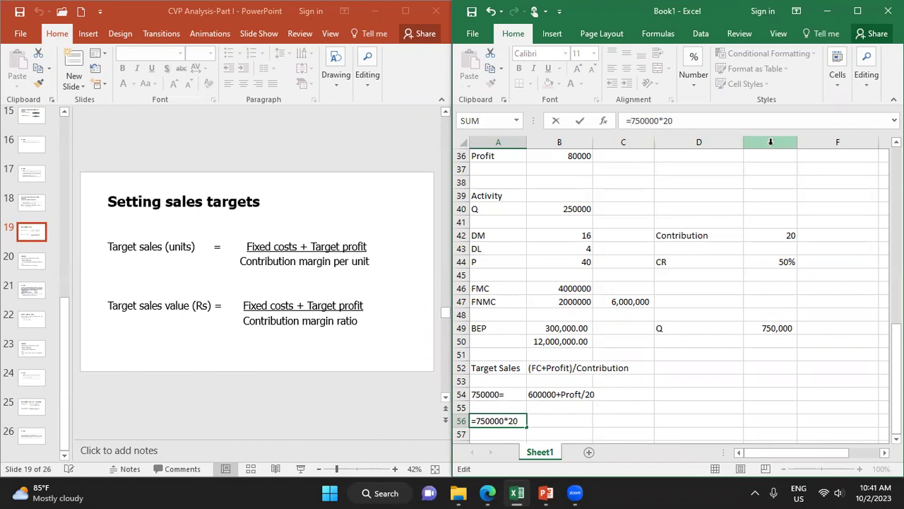
pyautogui.press('Return')
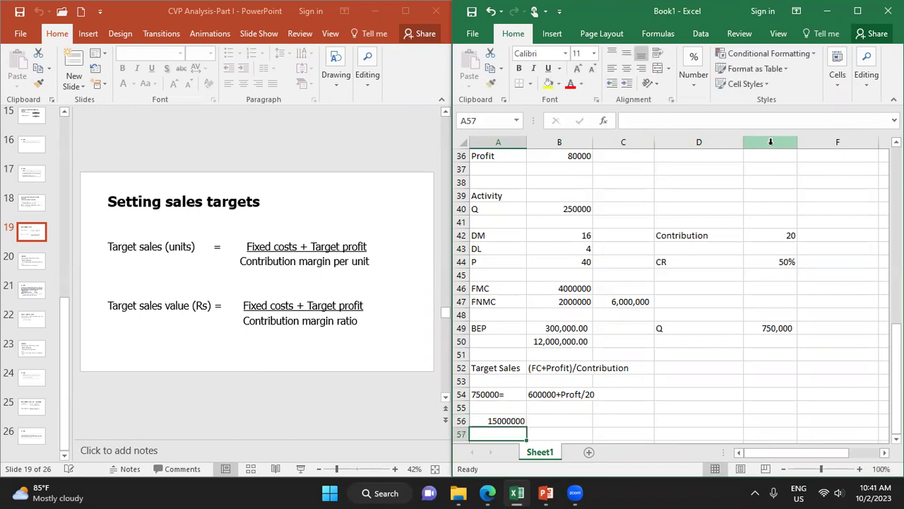
# Enter an equals sign as text in B56, beside the multiplied target sales figure.
pyautogui.click(569, 419)
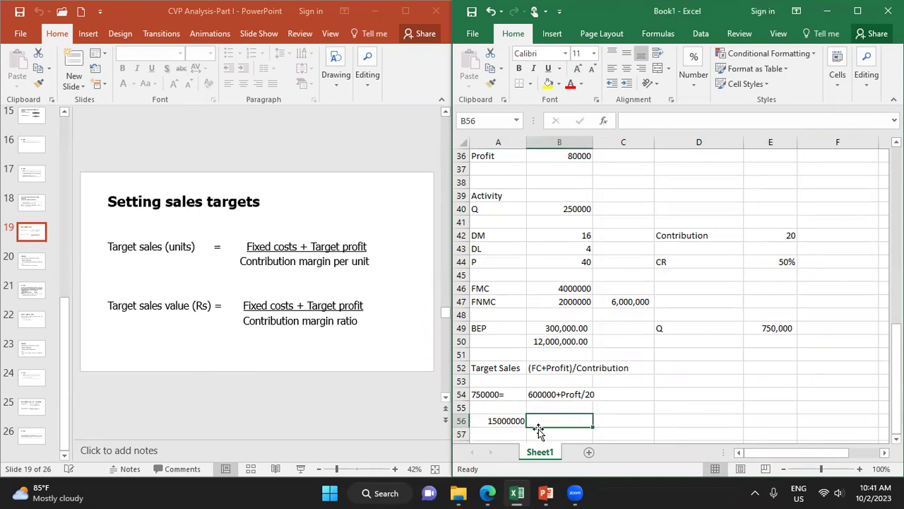
pyautogui.click(495, 421)
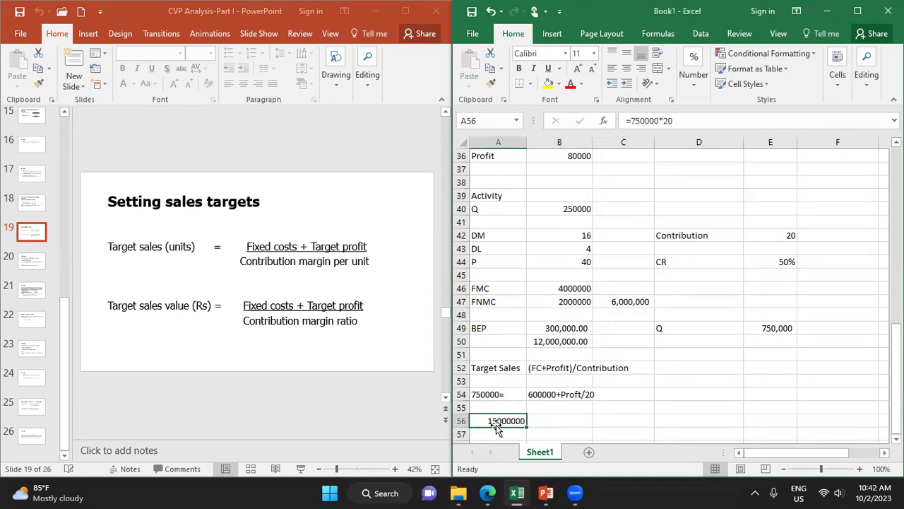
pyautogui.click(542, 422)
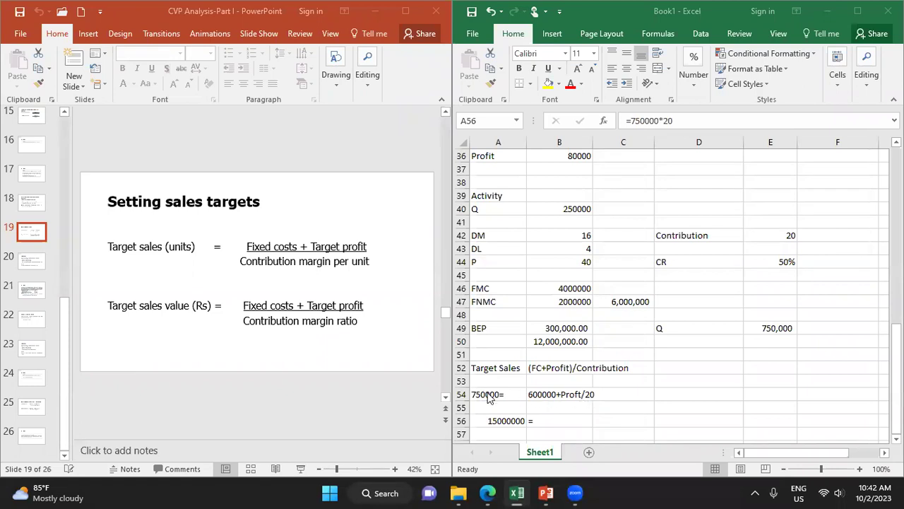
# Apply the comma number style to the equation text in B54.
pyautogui.click(540, 394)
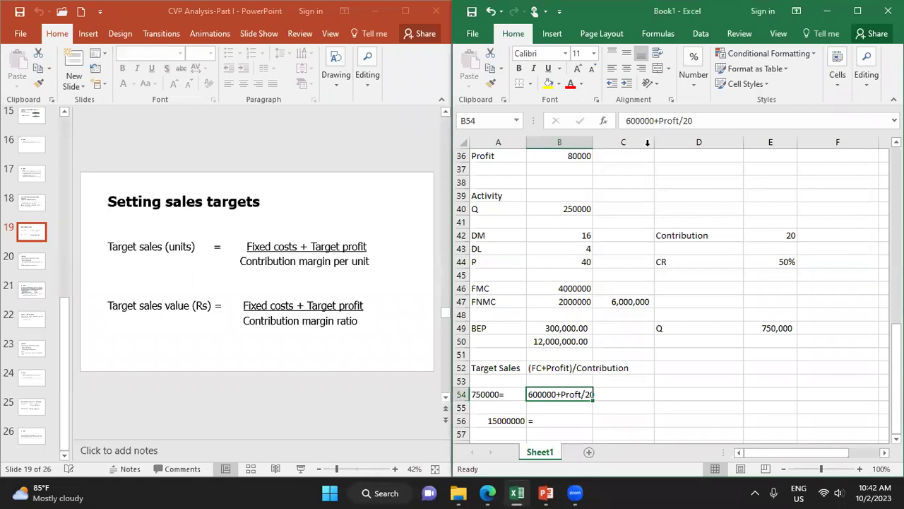
pyautogui.click(691, 78)
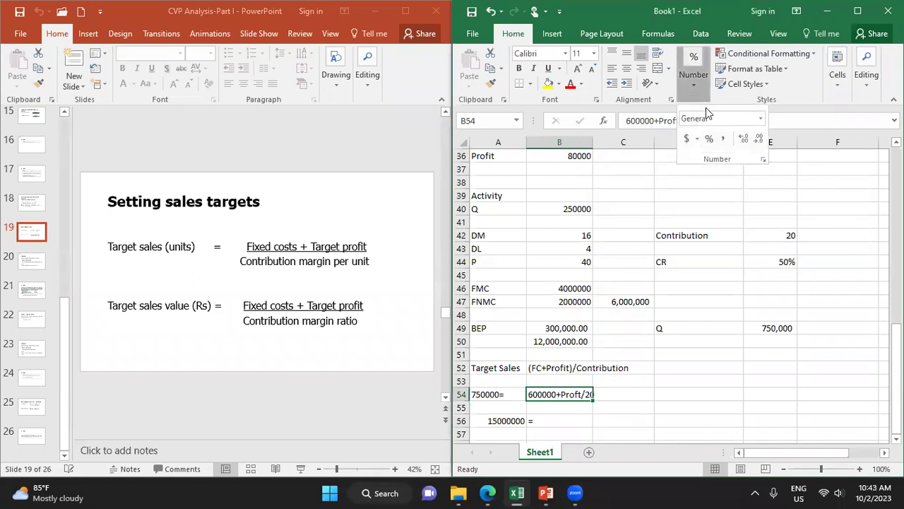
pyautogui.click(724, 139)
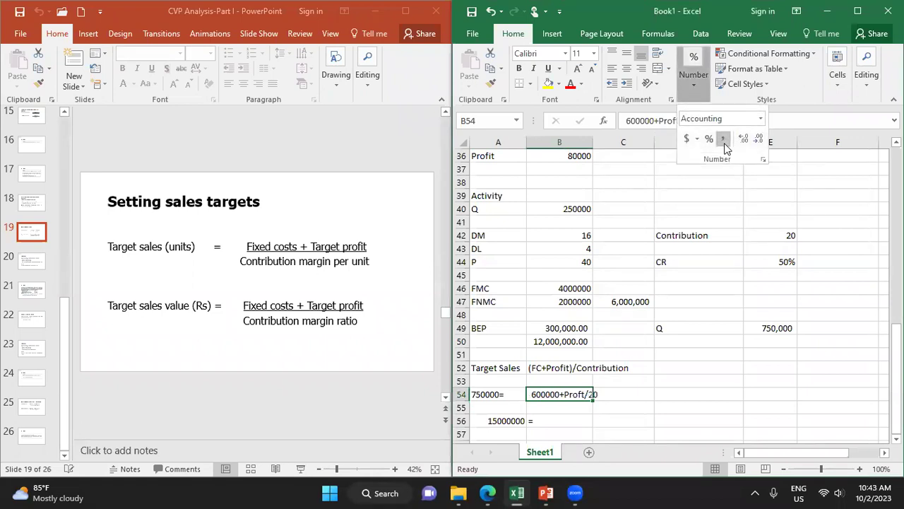
# Correct the fixed cost in B54's equation with an extra zero and thousands separators so it reads "6,000,000+Proft/20".
pyautogui.click(551, 395)
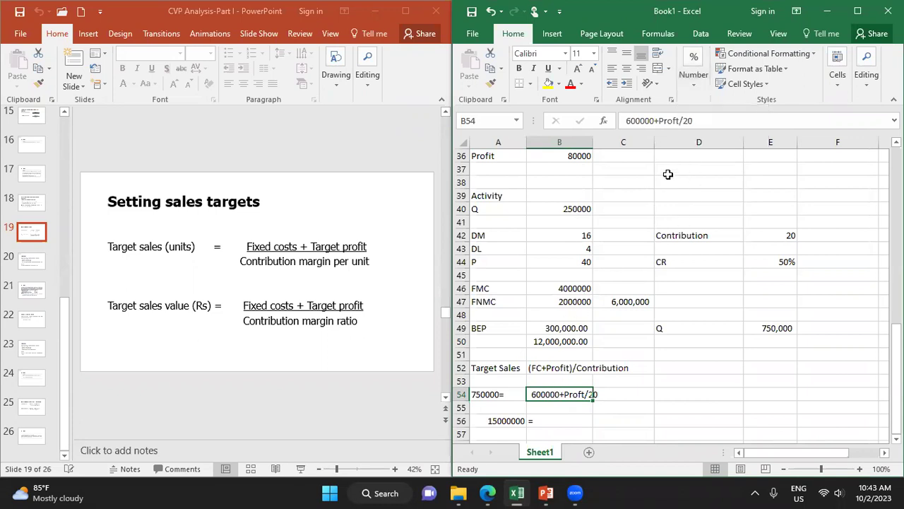
pyautogui.click(632, 120)
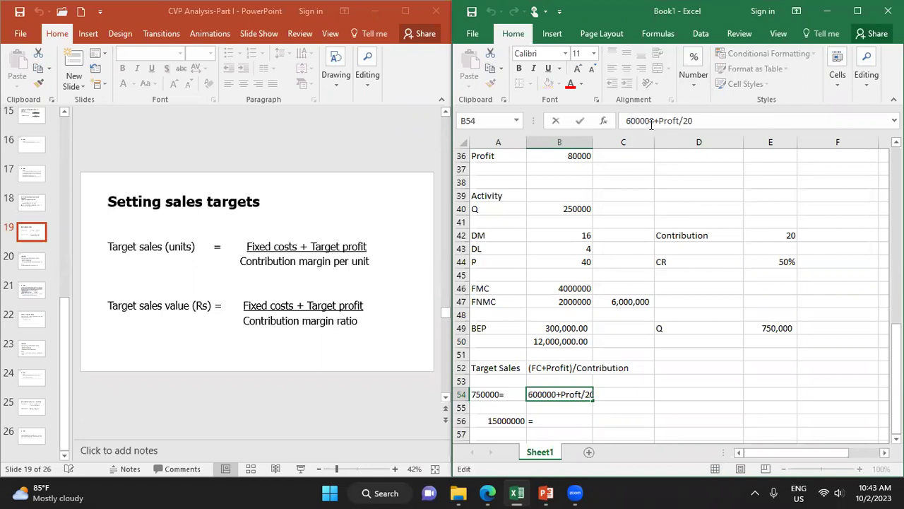
pyautogui.write(',')
pyautogui.press('Right')
pyautogui.press('Right')
pyautogui.press('Right')
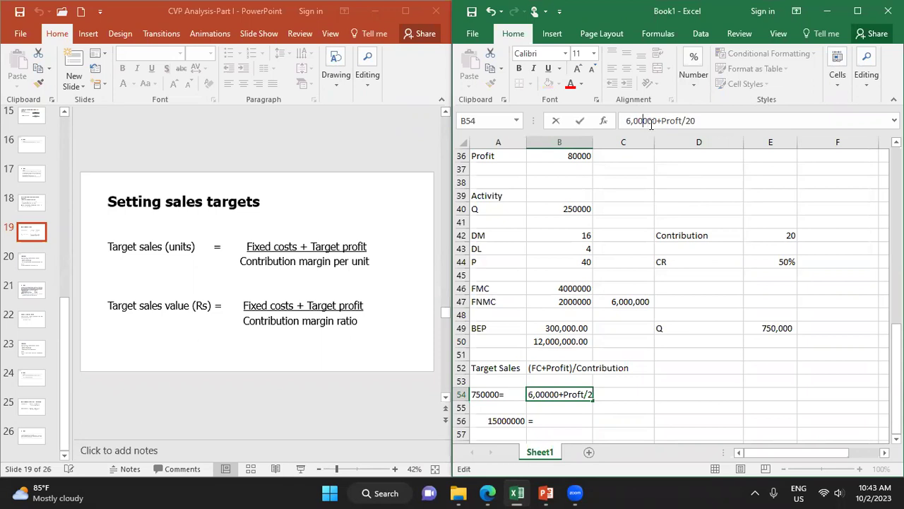
pyautogui.press('Left')
pyautogui.press('Left')
pyautogui.press('Left')
pyautogui.press('BackSpace')
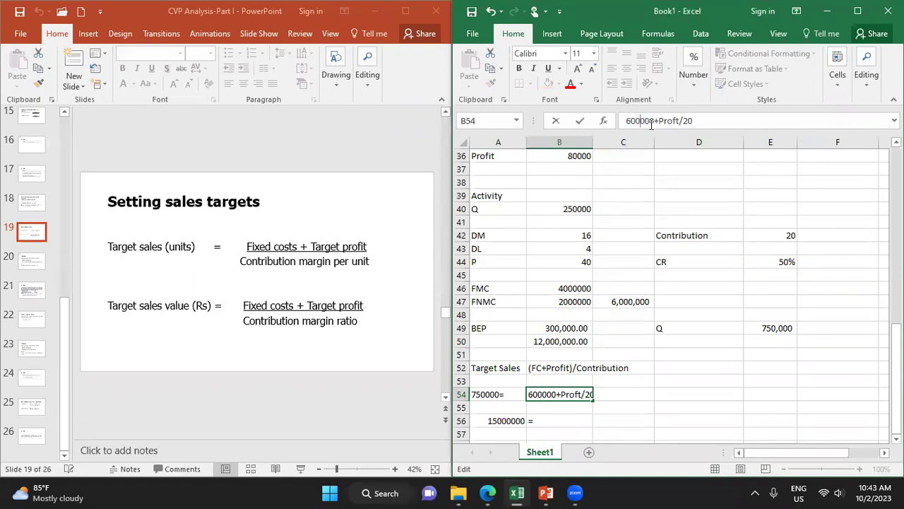
pyautogui.write(',')
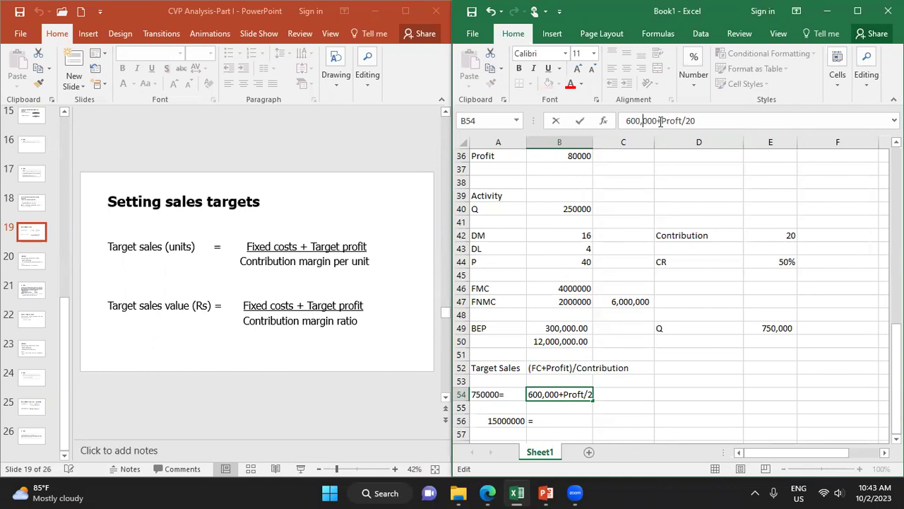
pyautogui.click(632, 120)
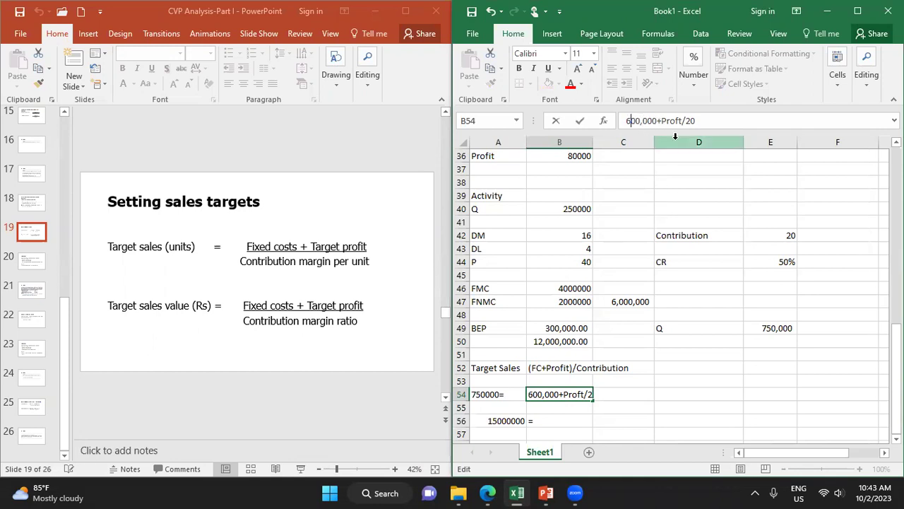
pyautogui.write('0')
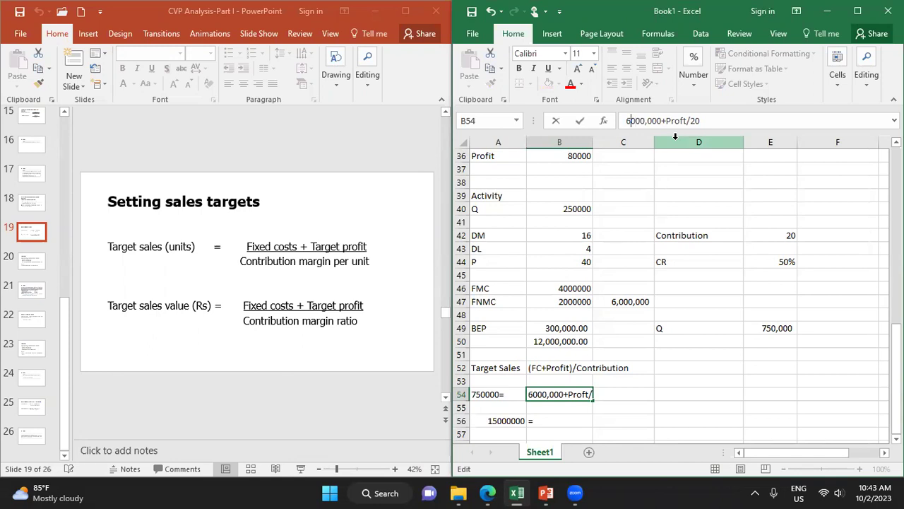
pyautogui.press('Left')
pyautogui.write(',')
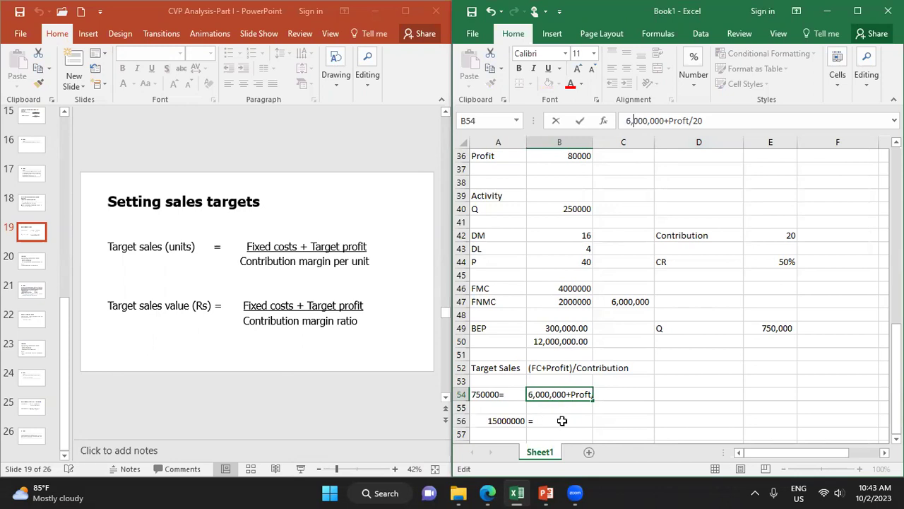
# Enter the text "6,000,000+profit" in C56 as the right side of the rearranged equation.
pyautogui.click(612, 420)
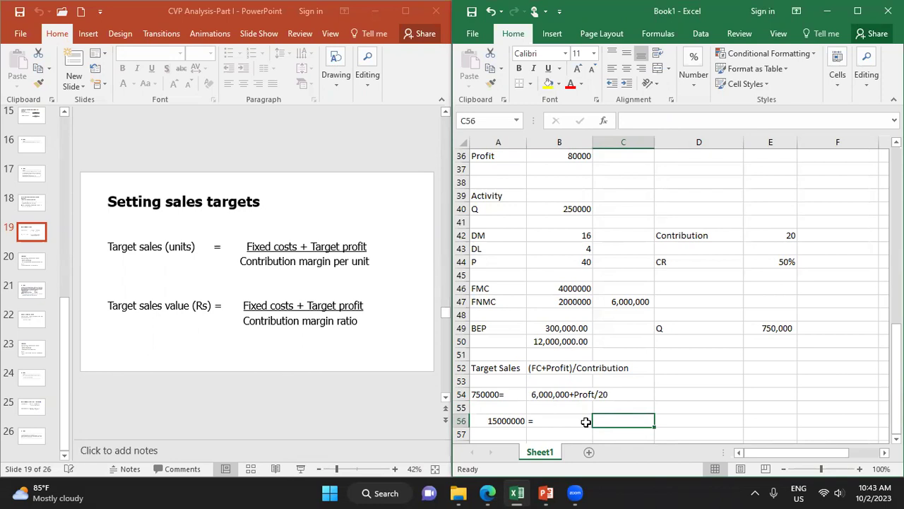
pyautogui.write('6,000,000')
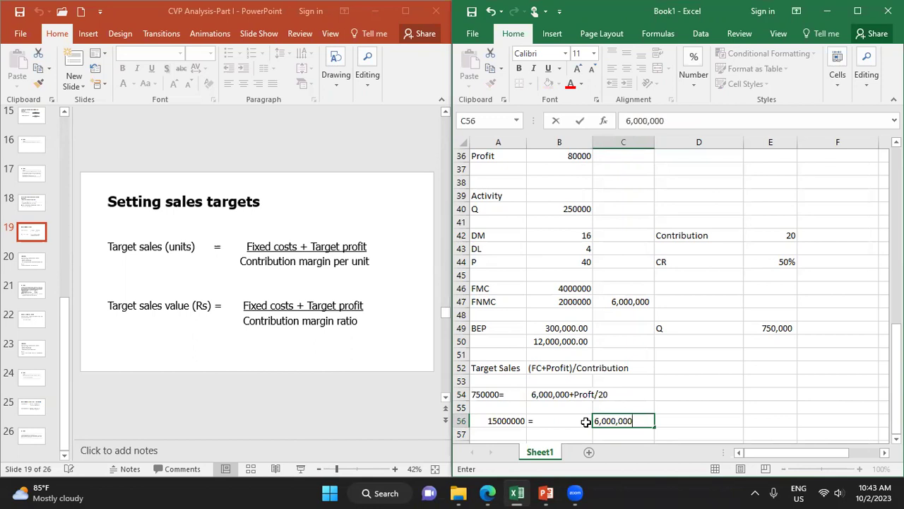
pyautogui.write('+profit')
pyautogui.press('Return')
pyautogui.press('Return')
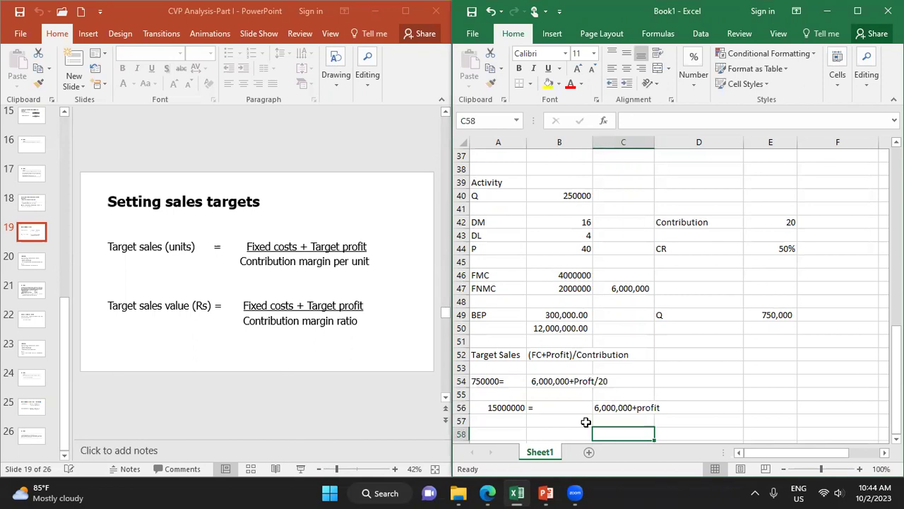
# Enter the label "Profit" in C58 and an equals sign as text in B58, and select A58.
pyautogui.write('Pro')
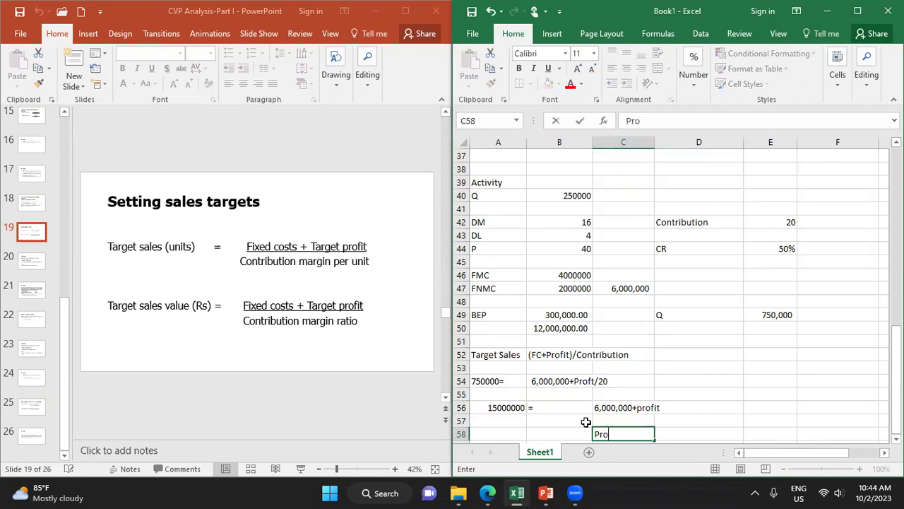
pyautogui.write('fit')
pyautogui.press('Left')
pyautogui.write('=')
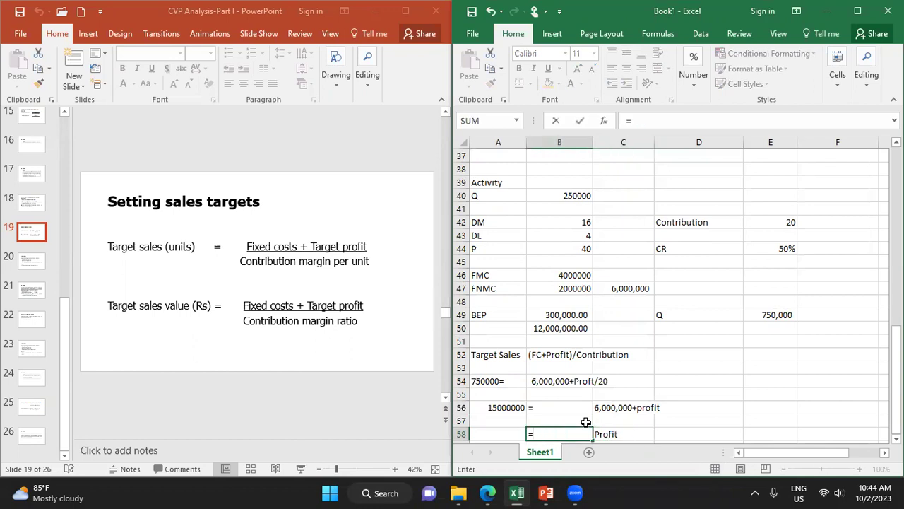
pyautogui.press('Left')
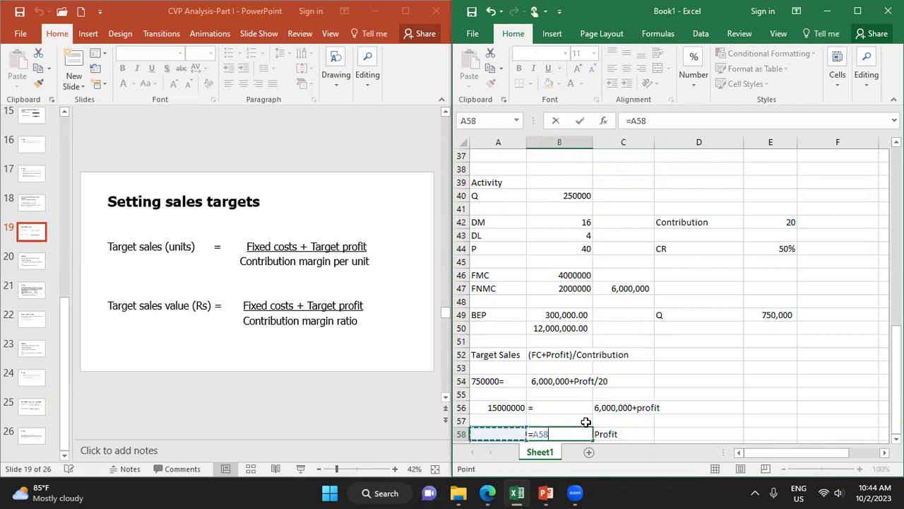
pyautogui.press('Right')
pyautogui.press('BackSpace')
pyautogui.press('BackSpace')
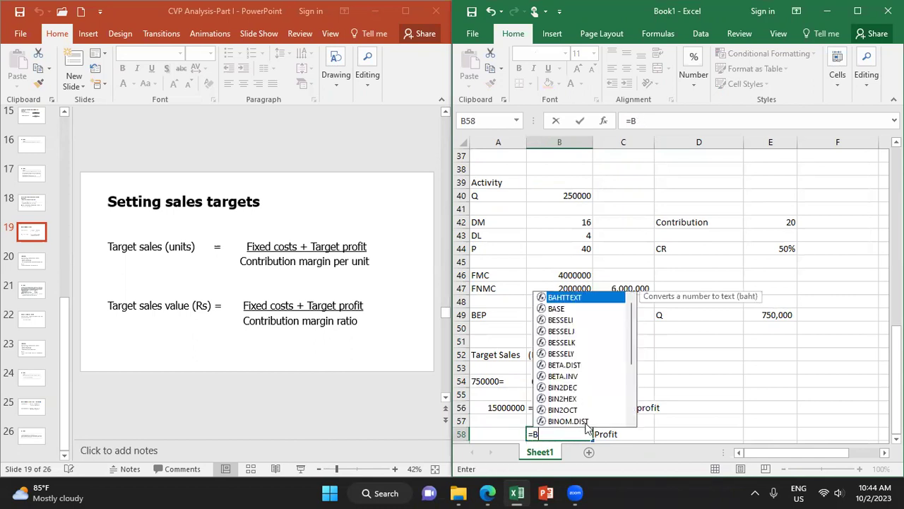
pyautogui.press('BackSpace')
pyautogui.press('Tab')
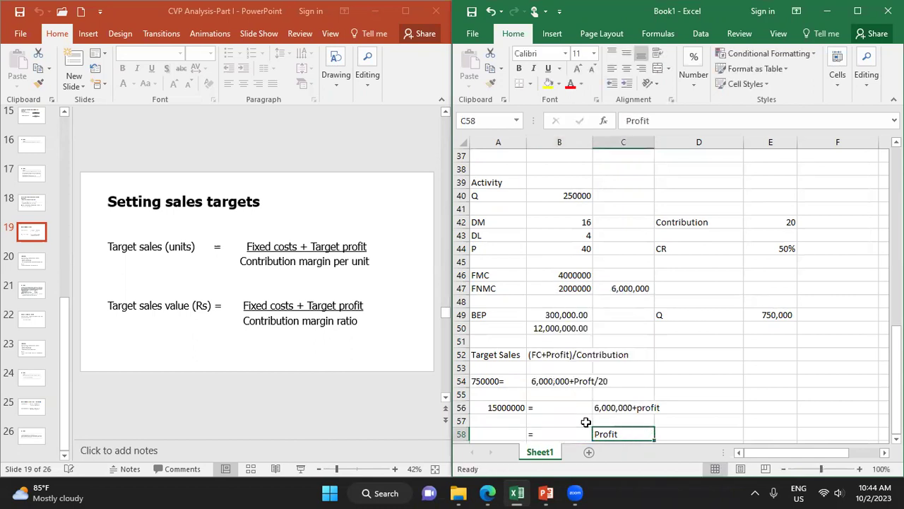
pyautogui.press('Left')
pyautogui.press('Left')
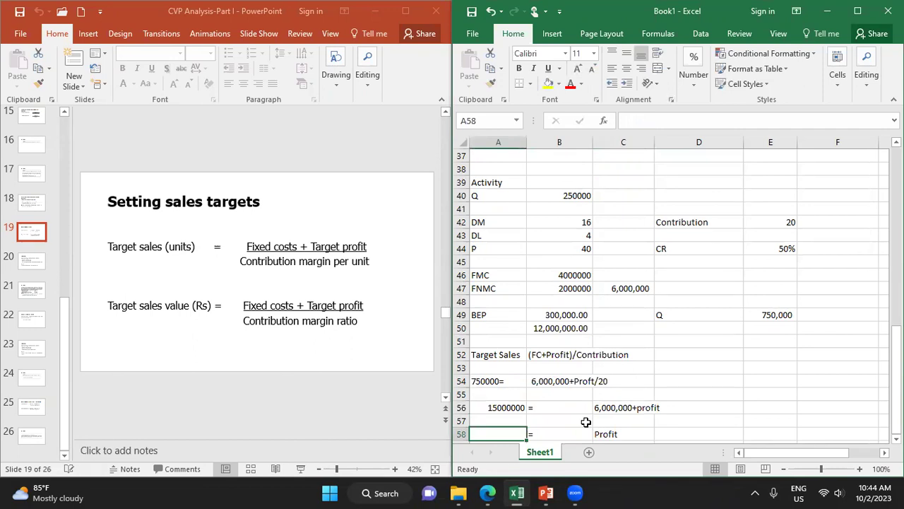
# Apply the comma number style to the 15000000 result in A56.
pyautogui.click(510, 407)
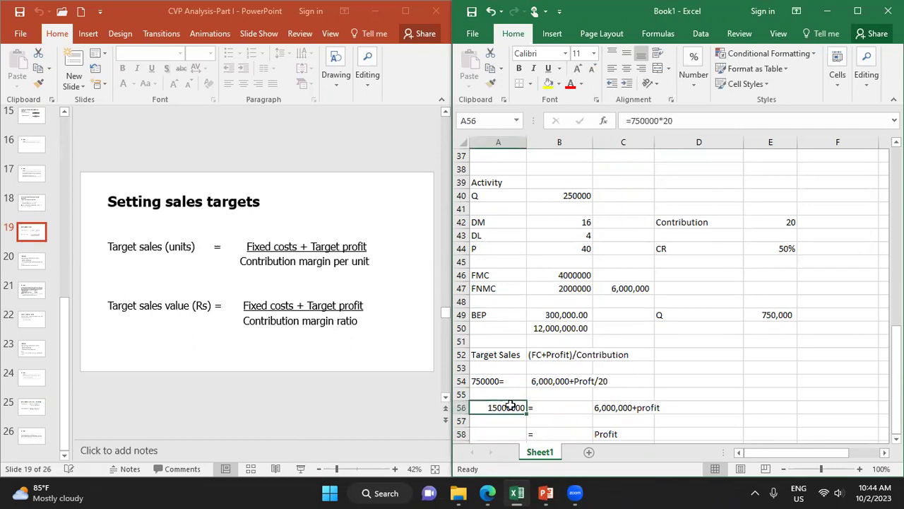
pyautogui.click(686, 86)
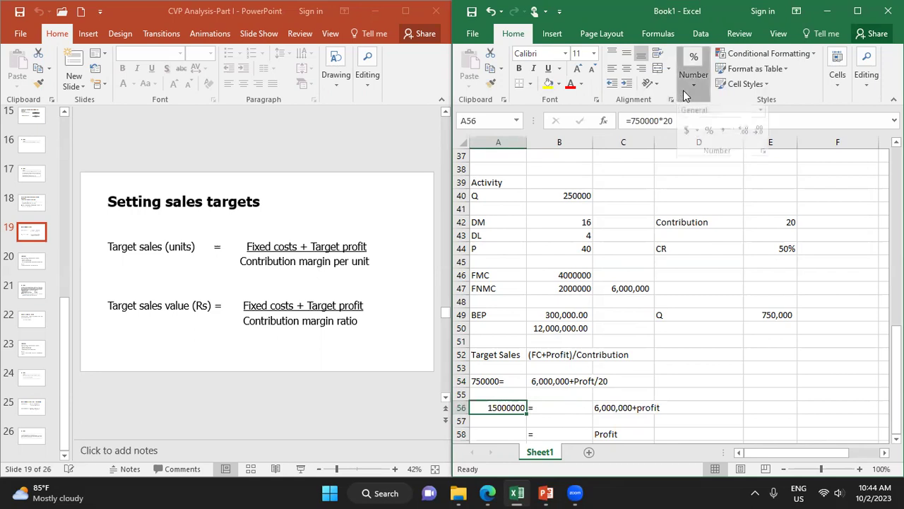
pyautogui.click(721, 140)
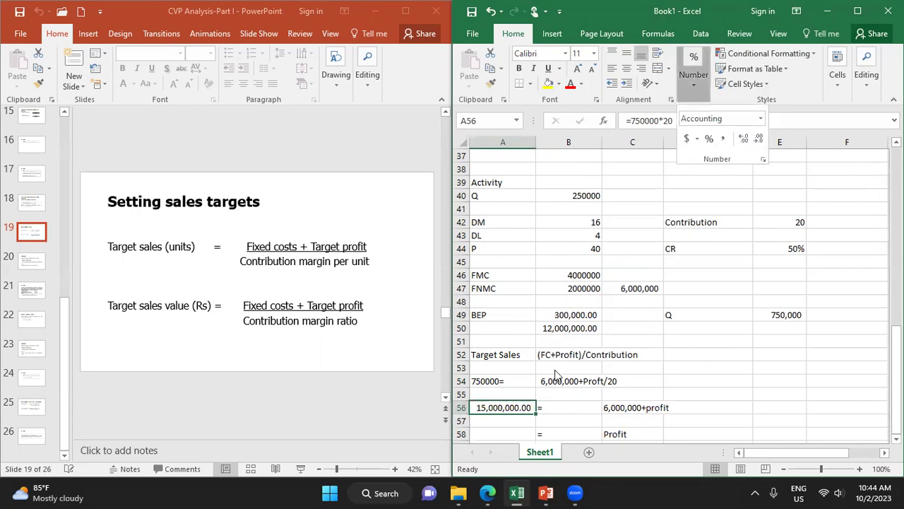
# Calculate the profit in A58 by subtracting the 6000000 fixed cost from A56 with the formula =A56-6000000.
pyautogui.click(520, 434)
pyautogui.click(519, 434)
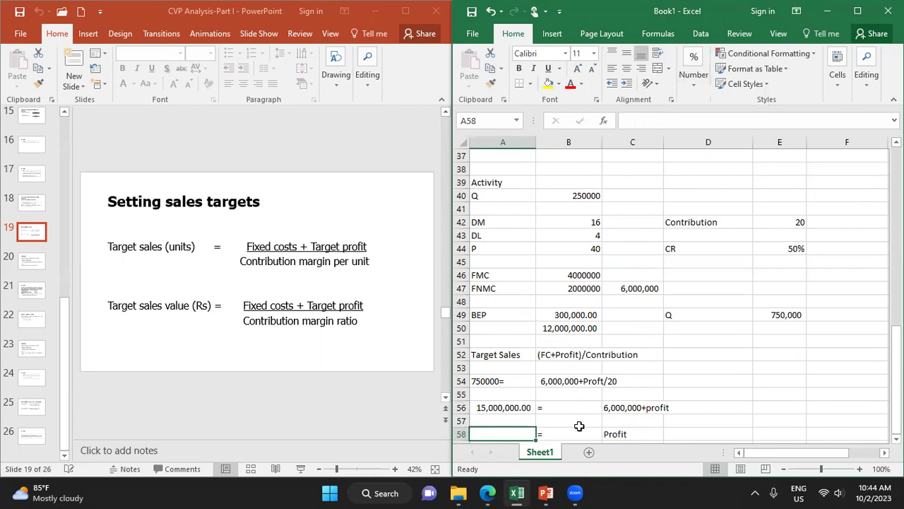
pyautogui.write('=')
pyautogui.click(507, 408)
pyautogui.write('-')
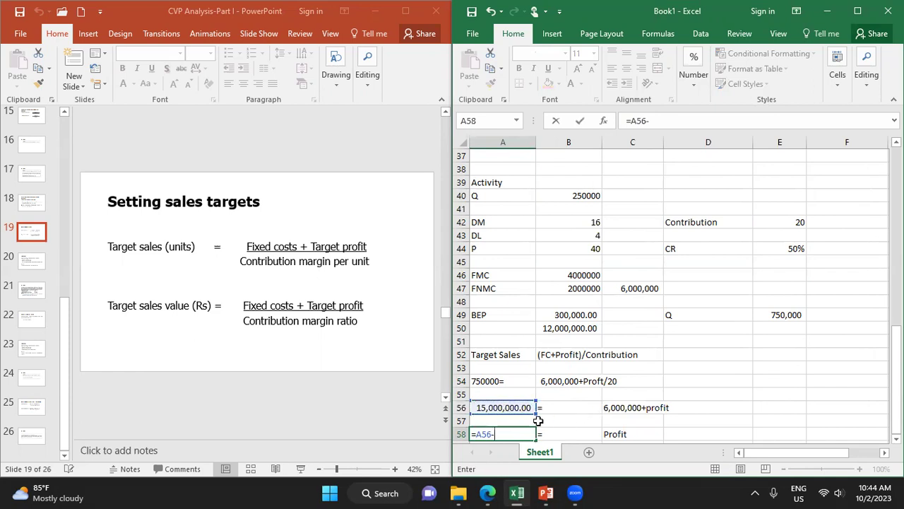
pyautogui.write('6000000')
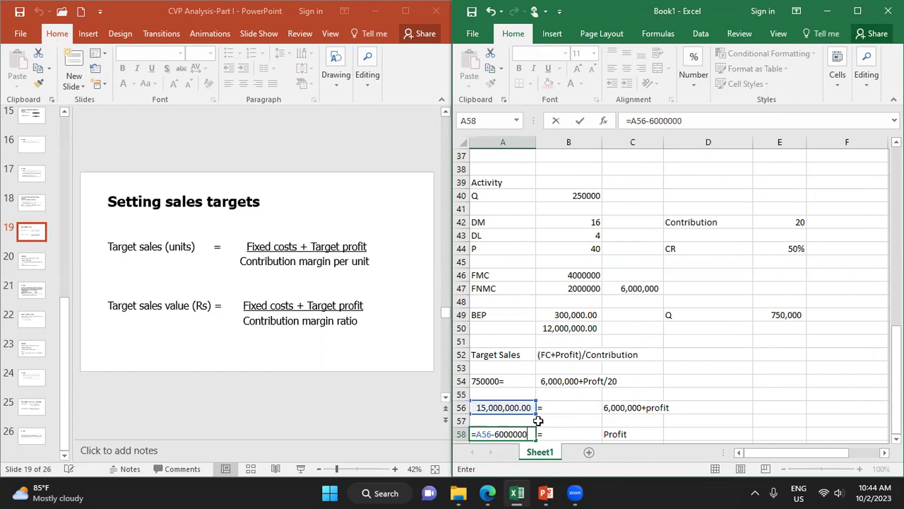
pyautogui.press('Return')
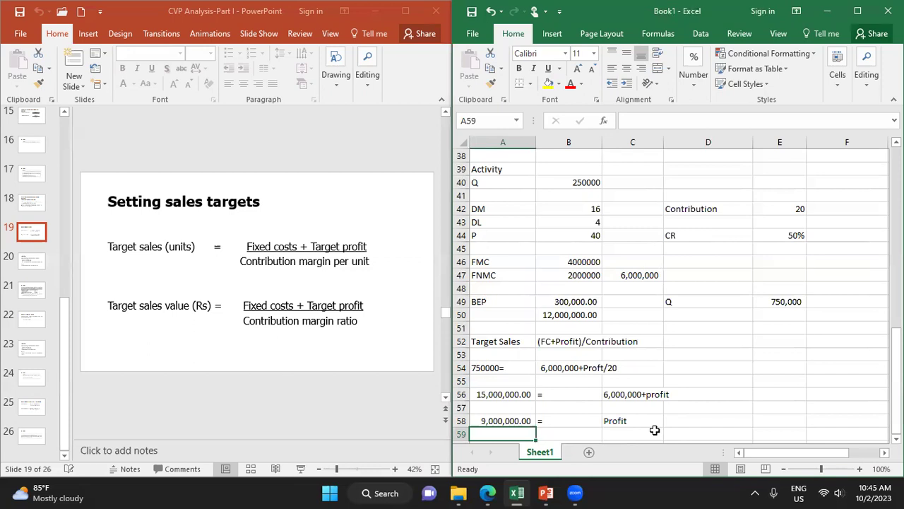
pyautogui.click(503, 421)
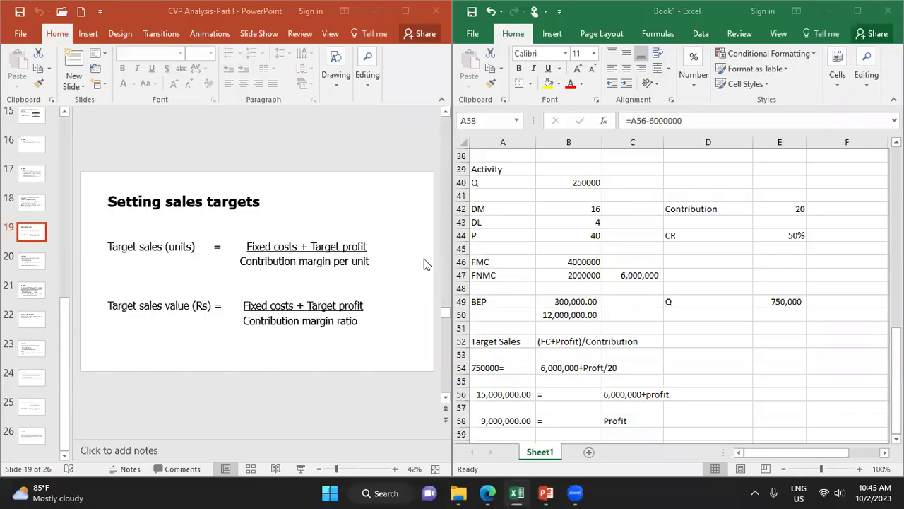
# Switch to the PowerPoint presentation, show slide 22 on Margin of Safety (MoS), and maximize its window.
pyautogui.click(29, 296)
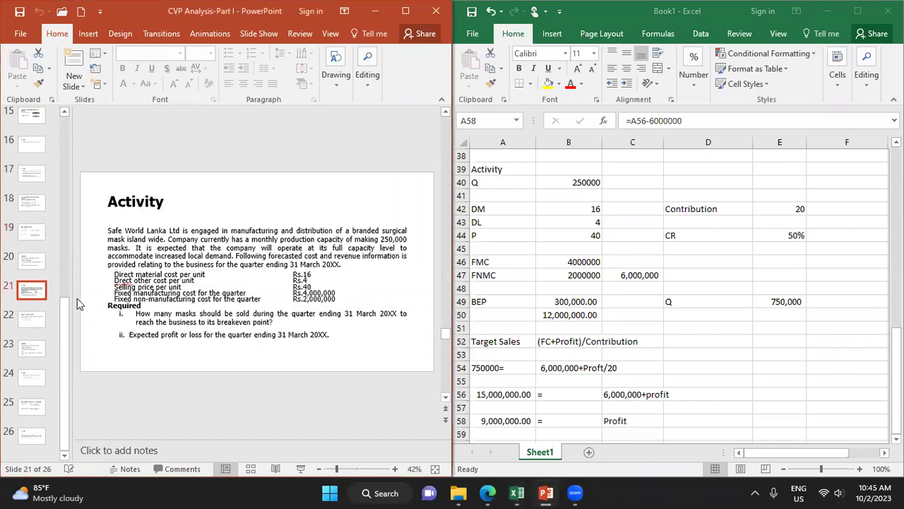
pyautogui.click(32, 320)
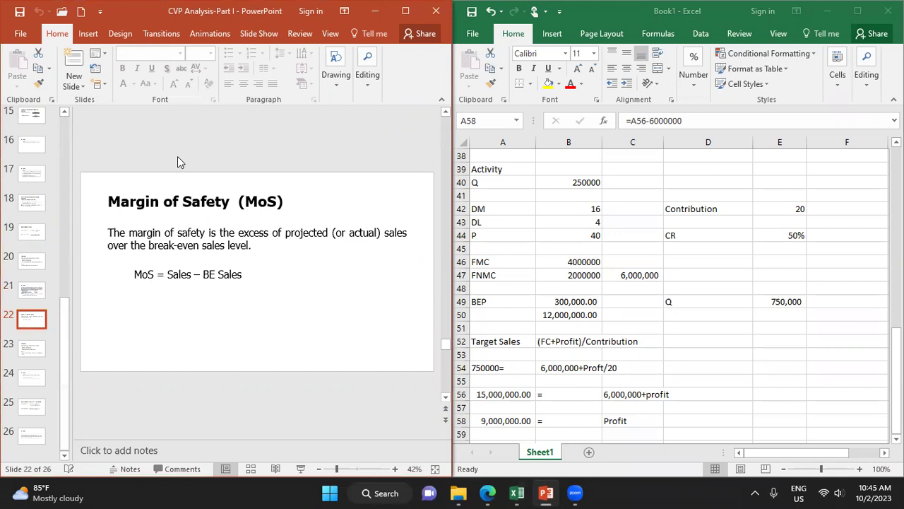
pyautogui.click(406, 11)
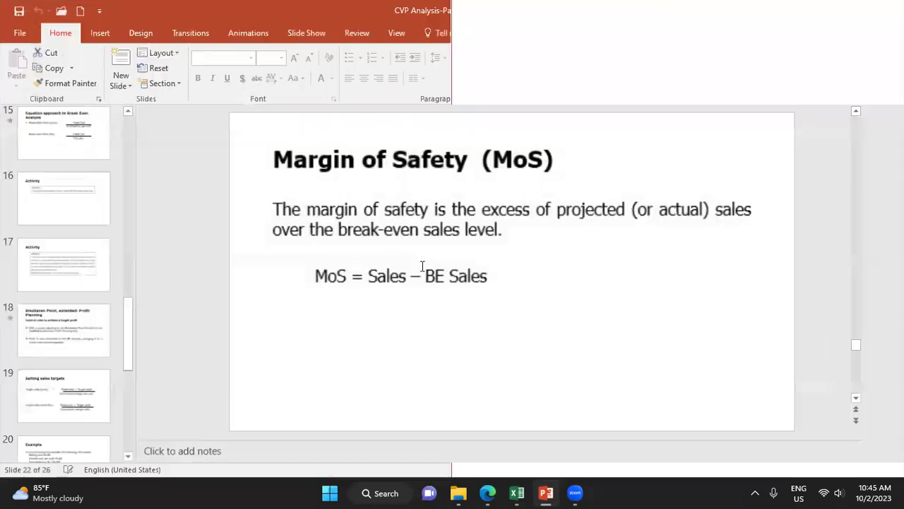